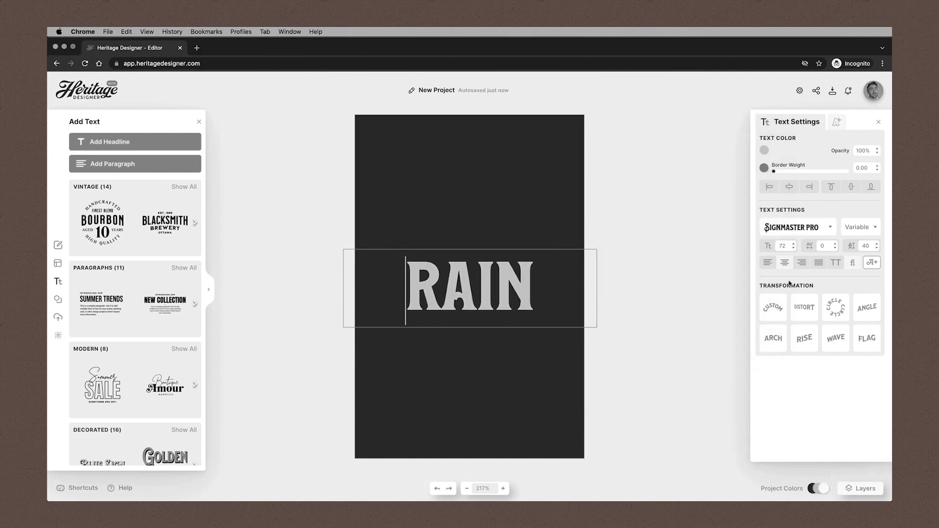
# Insert the letter B in front of RAIN in the headline
pyautogui.write('B')
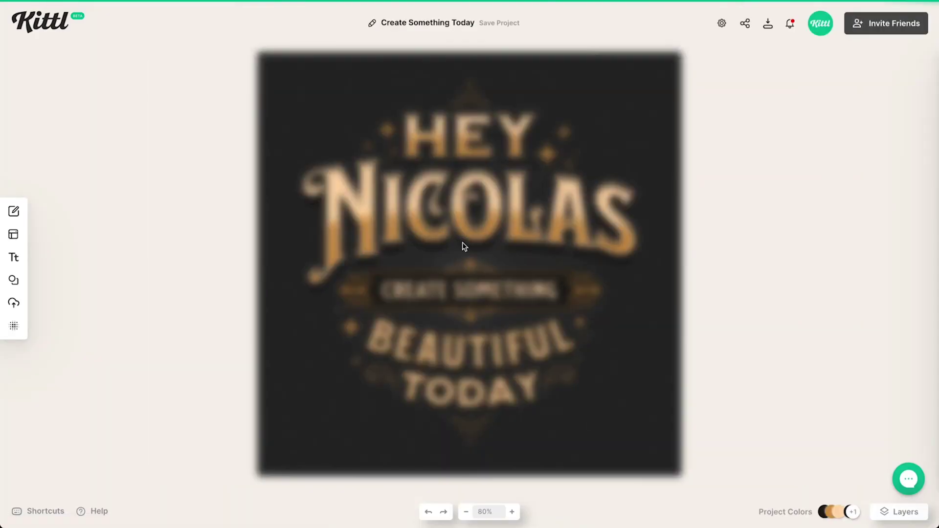
# Replace the name in the large decorative lettering with a different first name
pyautogui.click(462, 242)
pyautogui.press('BackSpace')
pyautogui.press('BackSpace')
pyautogui.press('BackSpace')
pyautogui.press('BackSpace')
pyautogui.press('BackSpace')
pyautogui.press('BackSpace')
pyautogui.press('BackSpace')
pyautogui.write('Sophia')
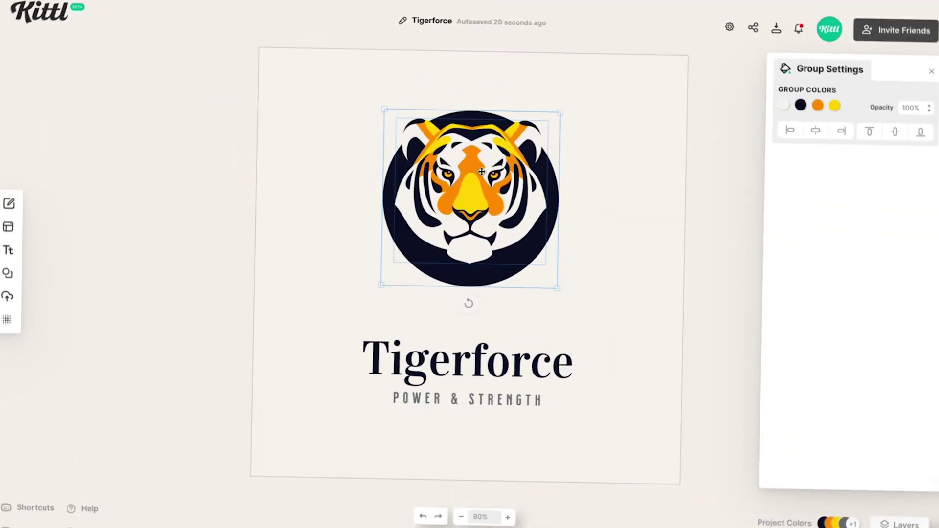
# Open the orange group color of the tiger emblem for editing
pyautogui.click(815, 102)
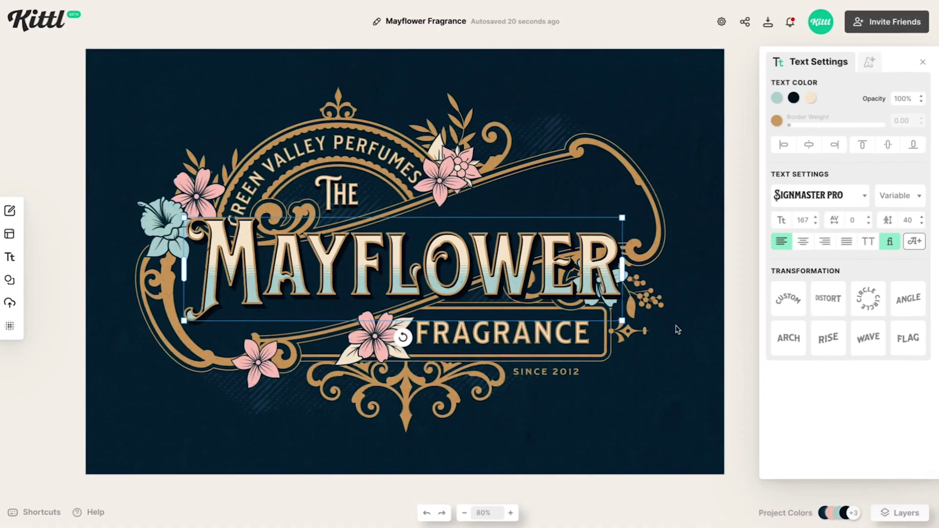
# Apply the Rise transformation to the Mayflower lettering
pyautogui.click(828, 337)
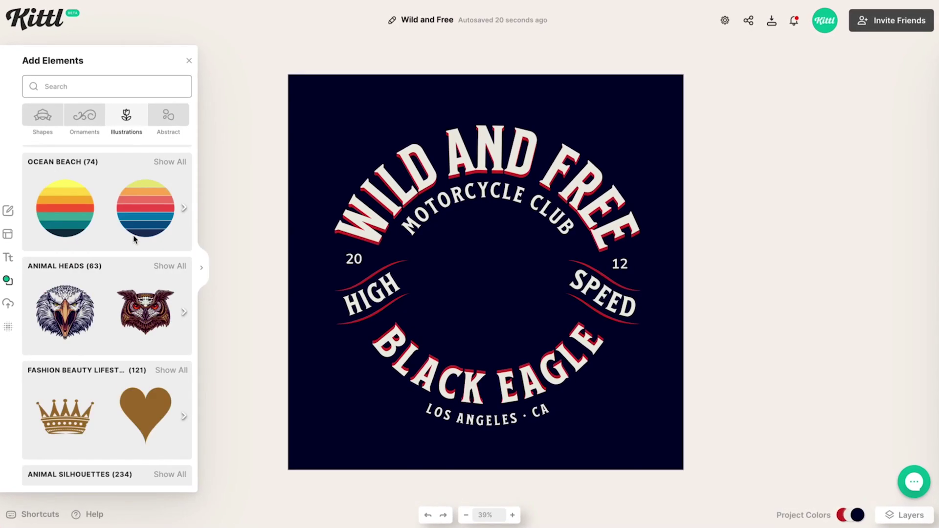
# Add an animal head illustration to the Wild and Free badge and fit it into the empty center
pyautogui.click(134, 297)
pyautogui.moveTo(503, 277); pyautogui.dragTo(555, 339)
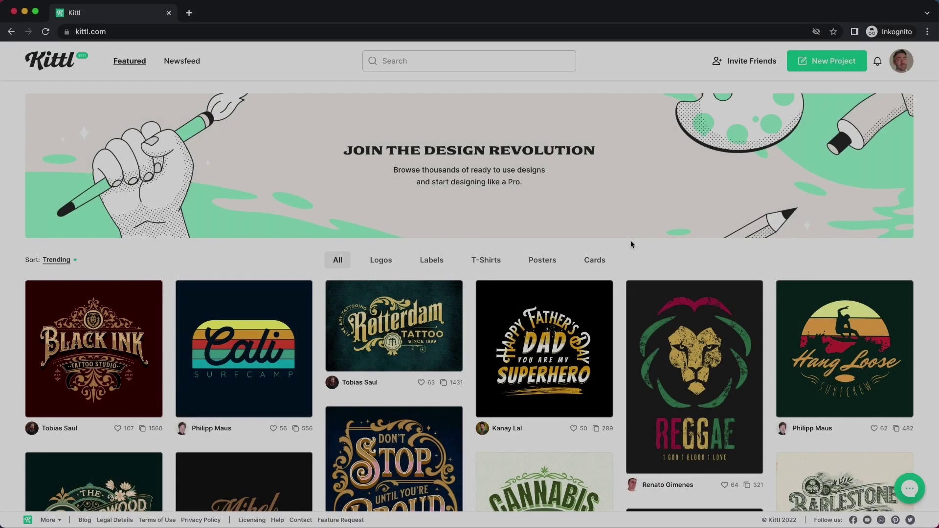
# Browse the trending featured designs in the template gallery
pyautogui.scroll(-4, 631, 245)
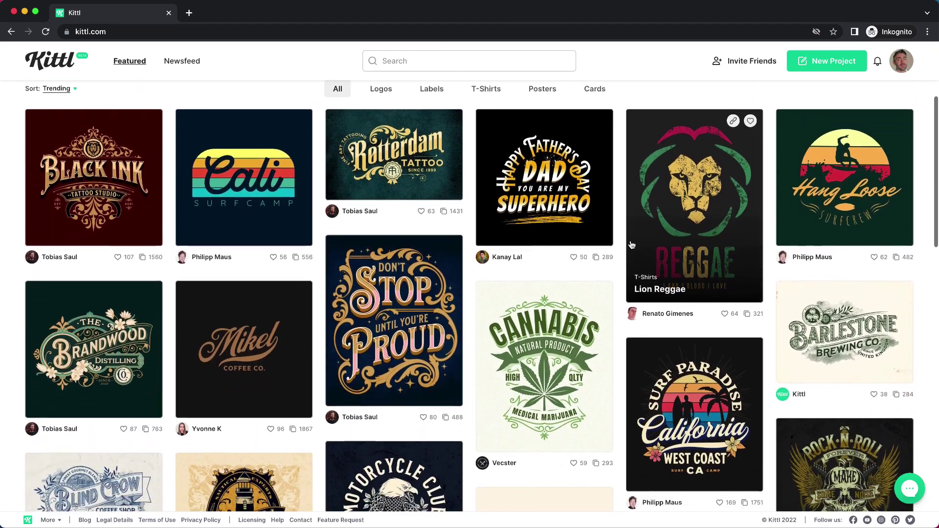
pyautogui.scroll(-5, 631, 245)
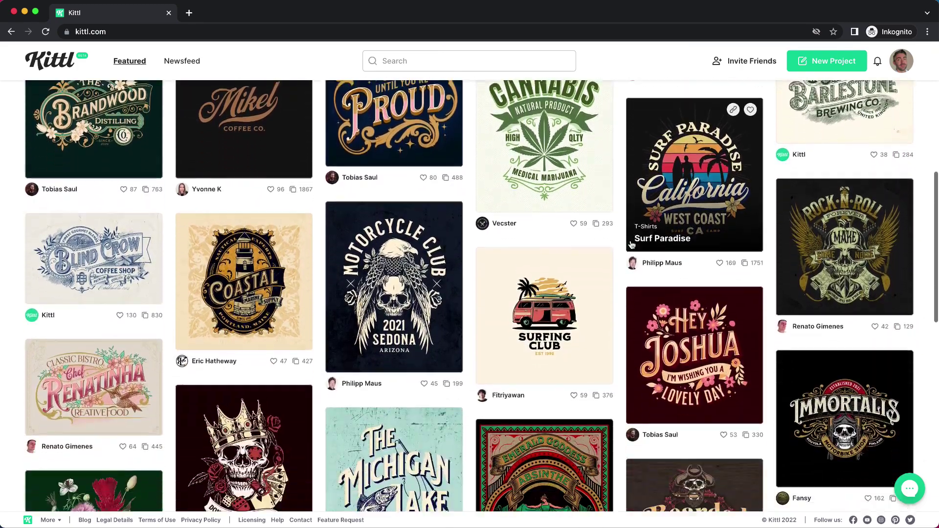
pyautogui.scroll(-7, 630, 244)
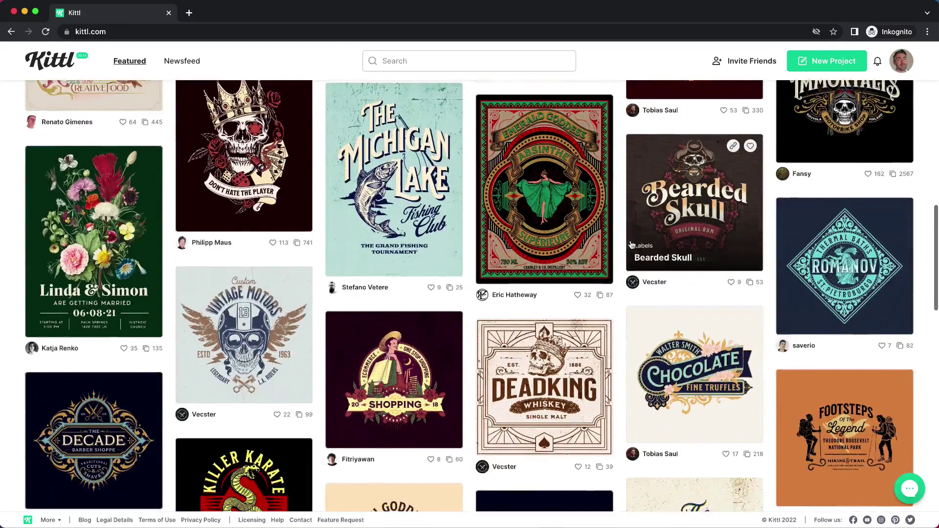
pyautogui.scroll(-4, 631, 245)
pyautogui.scroll(18, 631, 245)
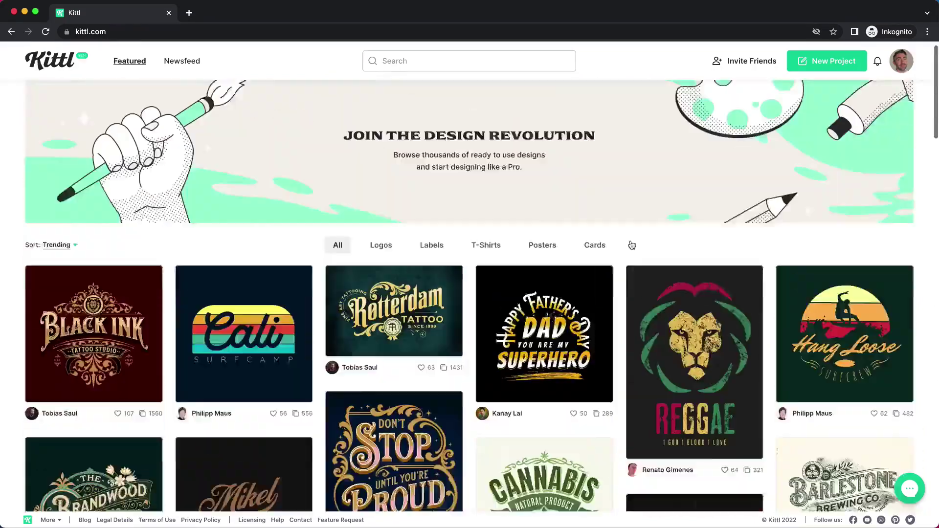
pyautogui.scroll(1, 632, 245)
# Limit the template gallery to Logos in the Badge category
pyautogui.click(381, 261)
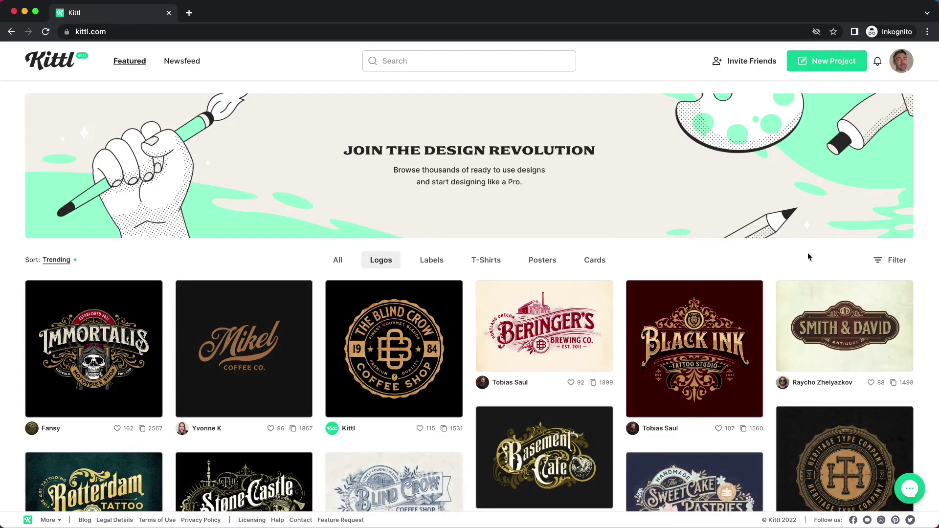
pyautogui.click(889, 261)
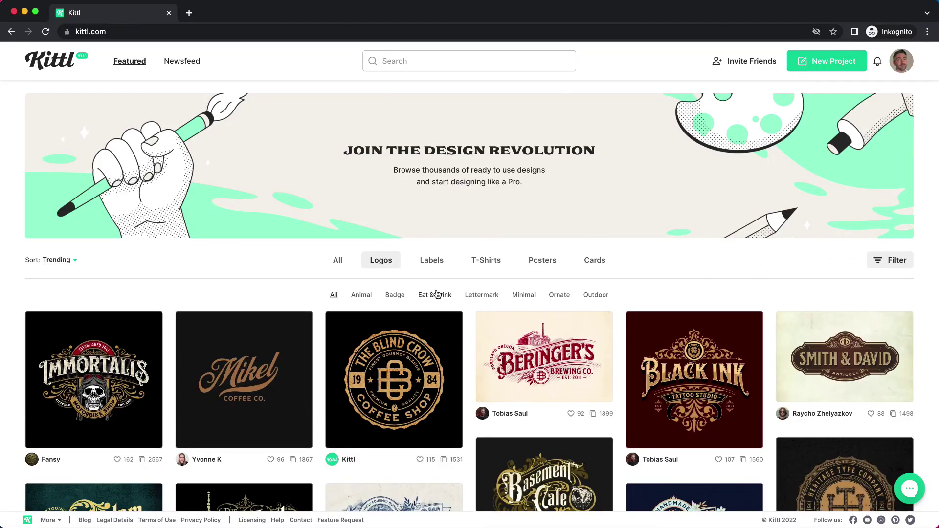
pyautogui.click(396, 295)
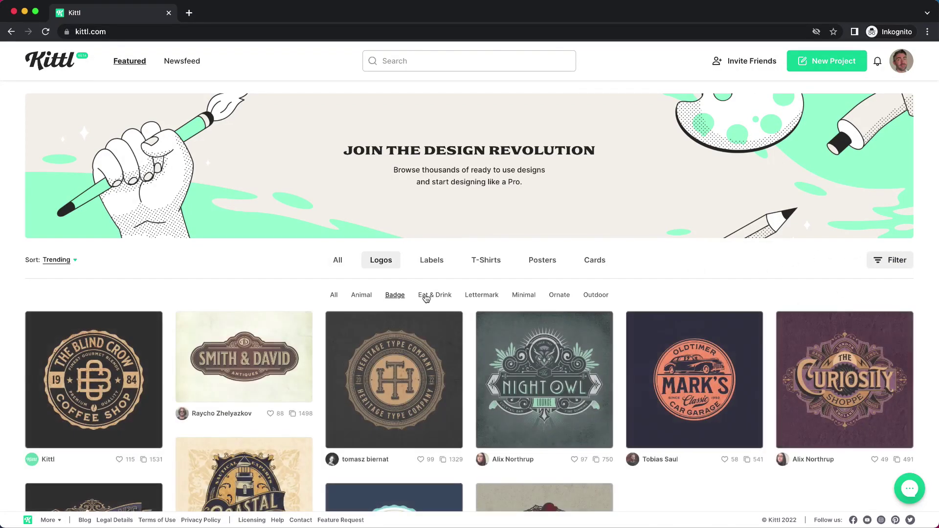
# Find the Naismith Leather Company badge logo among the templates and open it in the editor
pyautogui.scroll(-2, 503, 308)
pyautogui.scroll(-3, 503, 308)
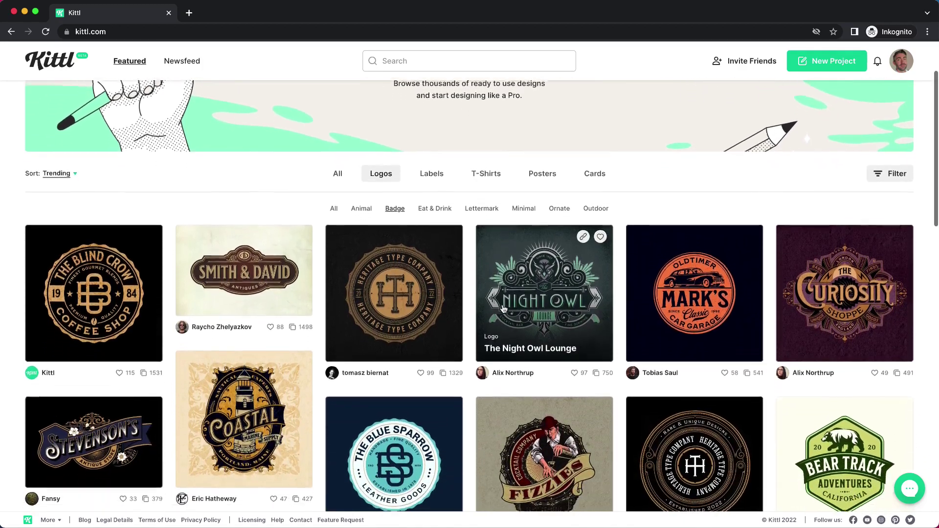
pyautogui.scroll(-1, 504, 308)
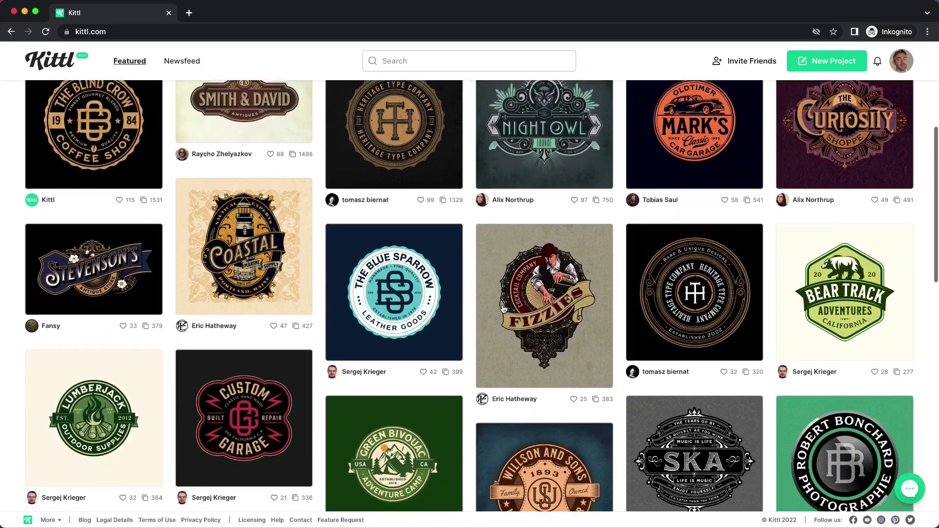
pyautogui.scroll(-3, 504, 308)
pyautogui.scroll(-6, 503, 308)
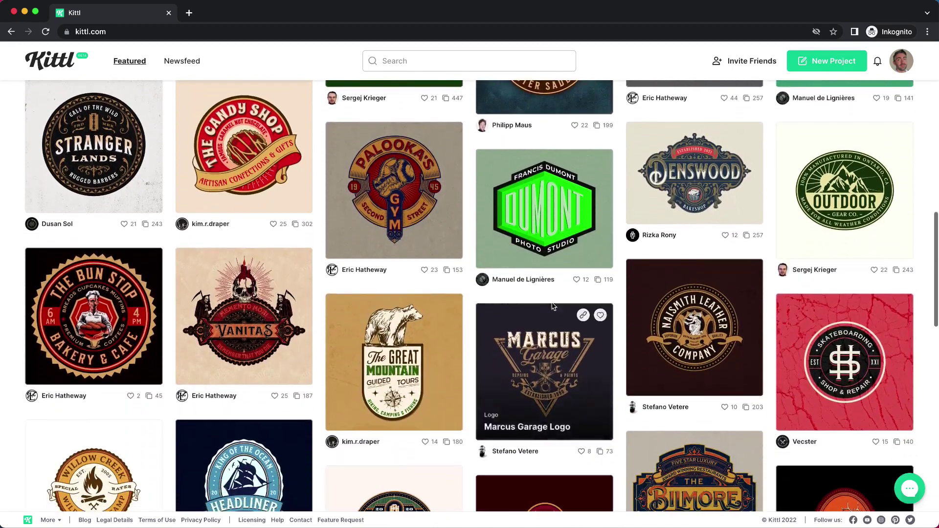
pyautogui.click(687, 321)
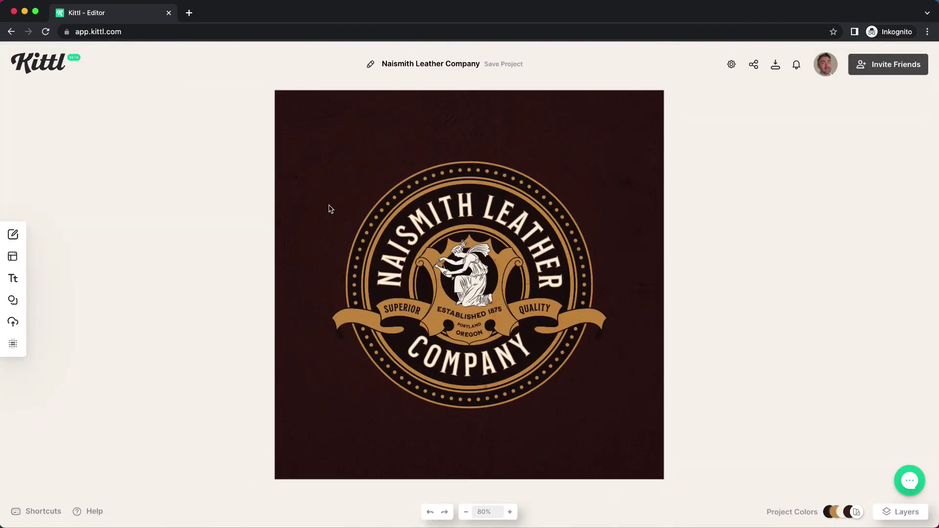
# Replace the curved NAISMITH LEATHER text in the badge logo with the person's full name
pyautogui.click(422, 224)
pyautogui.click(422, 224)
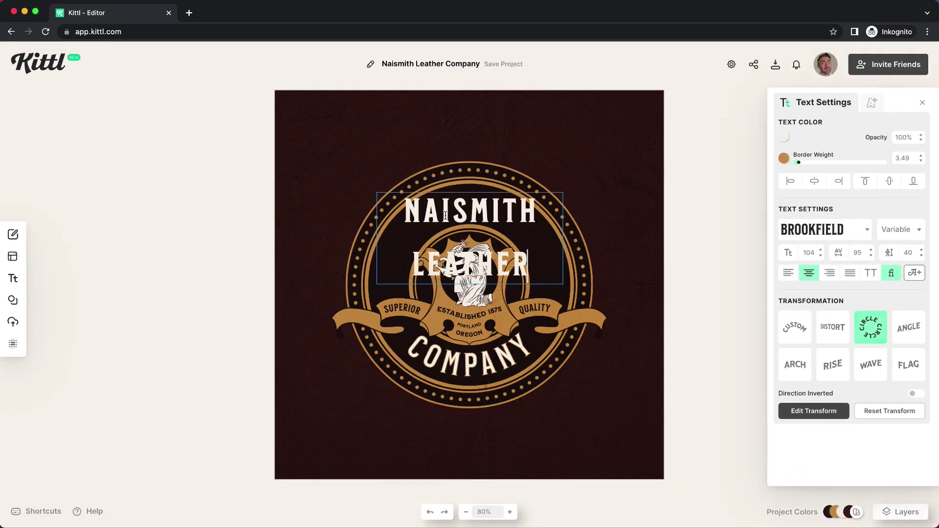
pyautogui.hotkey('ctrl', 'a')
pyautogui.write('CH')
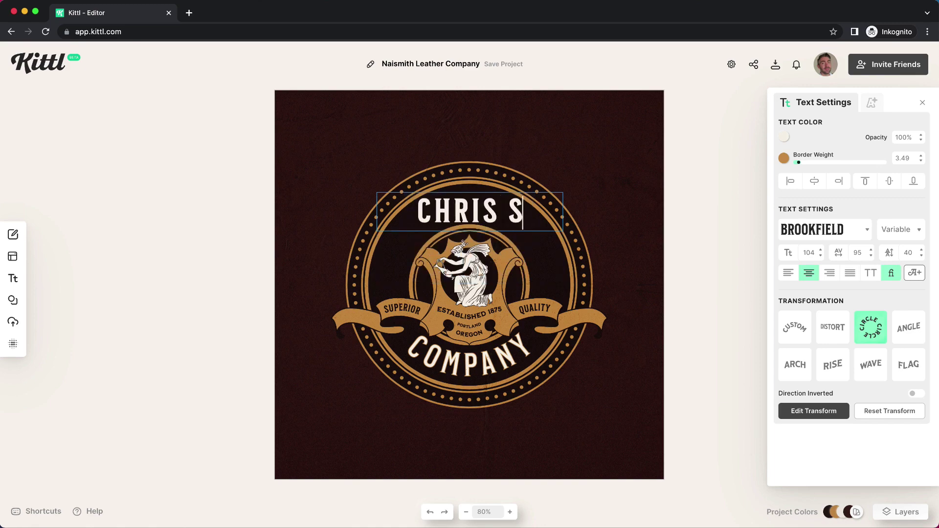
pyautogui.write('RIS SPOONER')
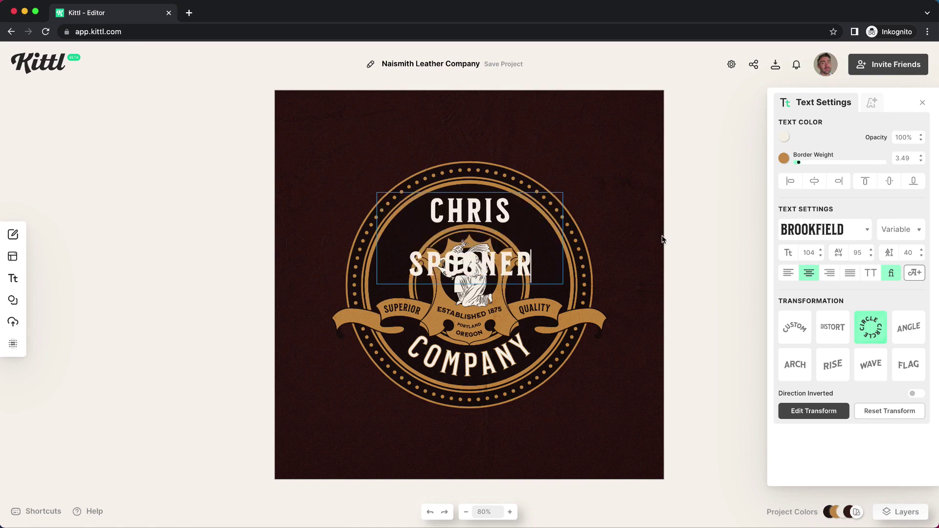
pyautogui.press('Escape')
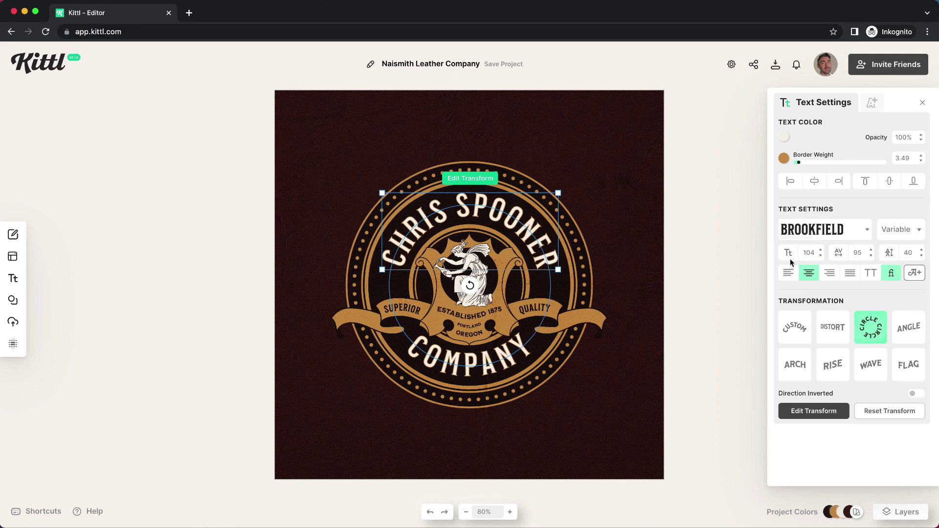
pyautogui.click(732, 268)
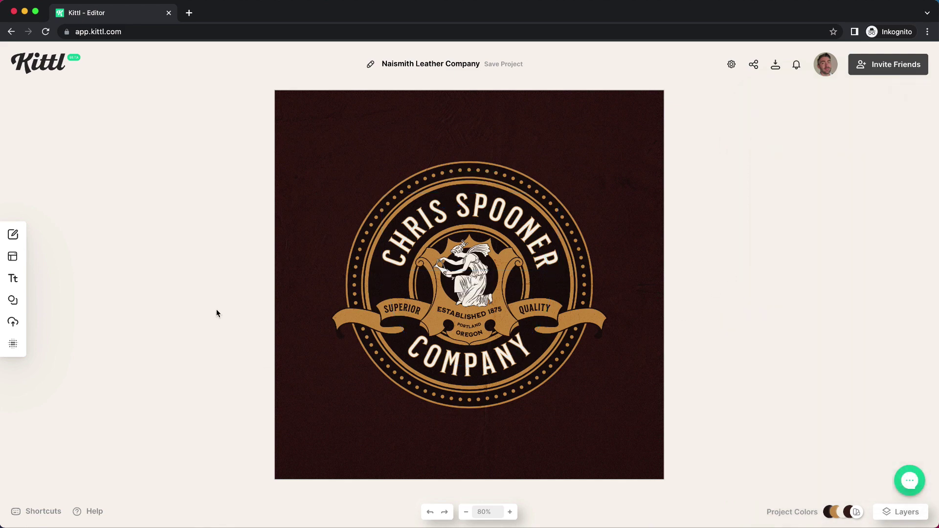
# Create a new blank project from the project list
pyautogui.click(15, 235)
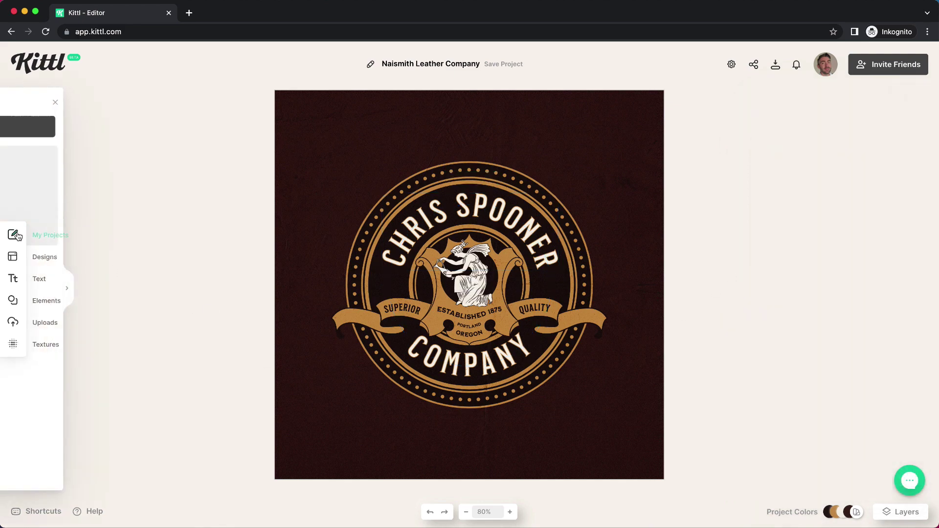
pyautogui.click(112, 128)
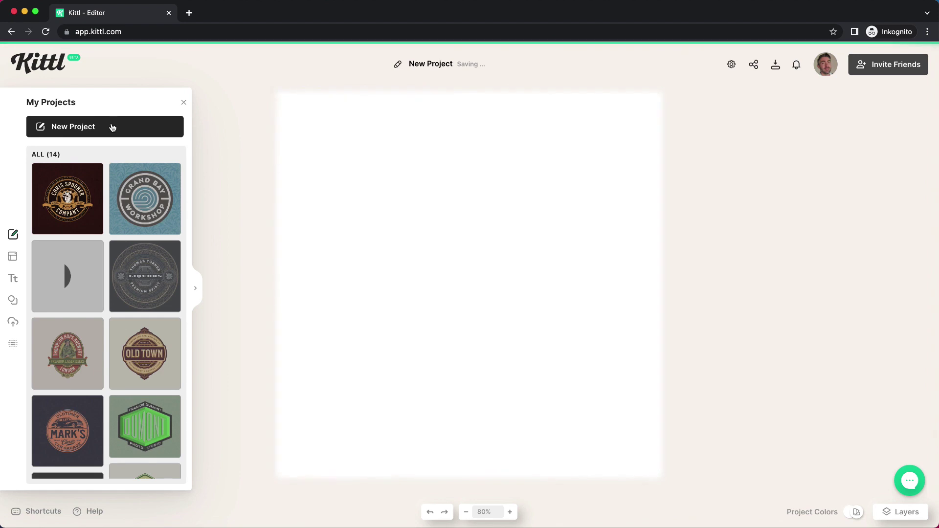
pyautogui.click(410, 243)
# Show the complete Badges collection among the shape elements
pyautogui.click(12, 300)
pyautogui.scroll(-4, 89, 301)
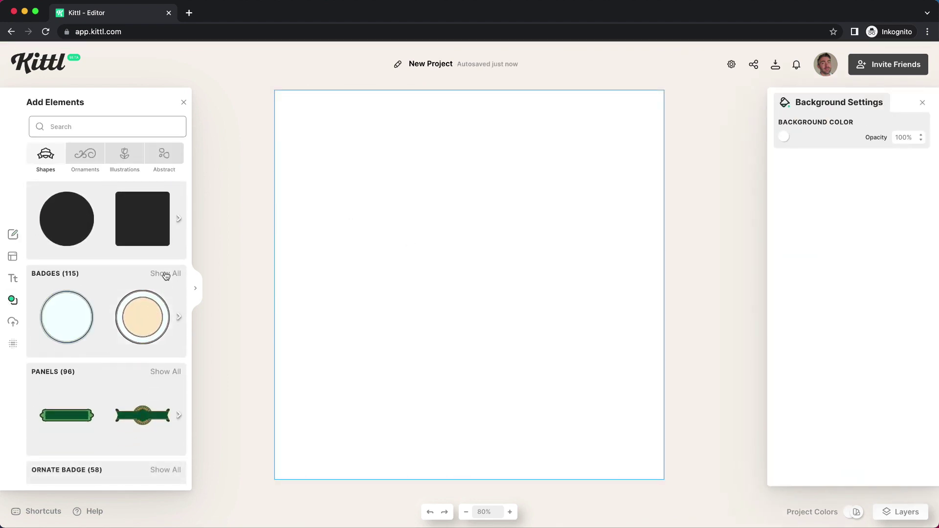
pyautogui.click(168, 275)
# Try out several ready-made badge shapes on the blank canvas and clear them away
pyautogui.click(97, 272)
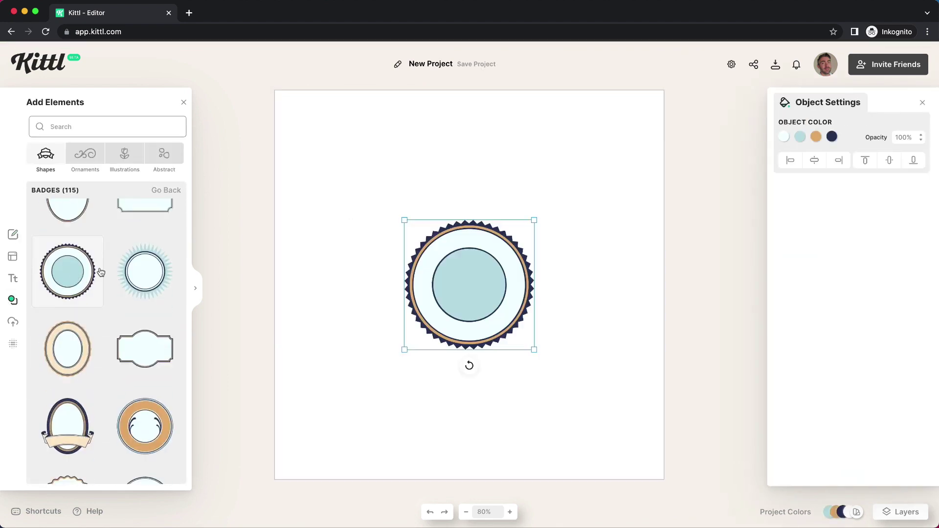
pyautogui.scroll(-2, 102, 272)
pyautogui.click(83, 272)
pyautogui.scroll(-5, 107, 272)
pyautogui.click(146, 272)
pyautogui.scroll(-7, 145, 270)
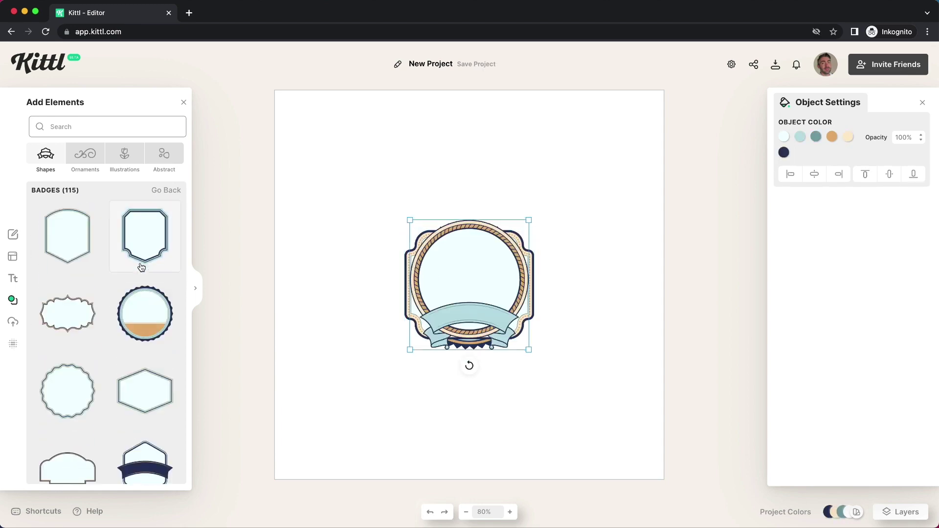
pyautogui.click(144, 269)
pyautogui.press('Delete')
# Add the badge with an arched top and stepped lower edge, and enlarge it to fill most of the canvas
pyautogui.scroll(-10, 92, 401)
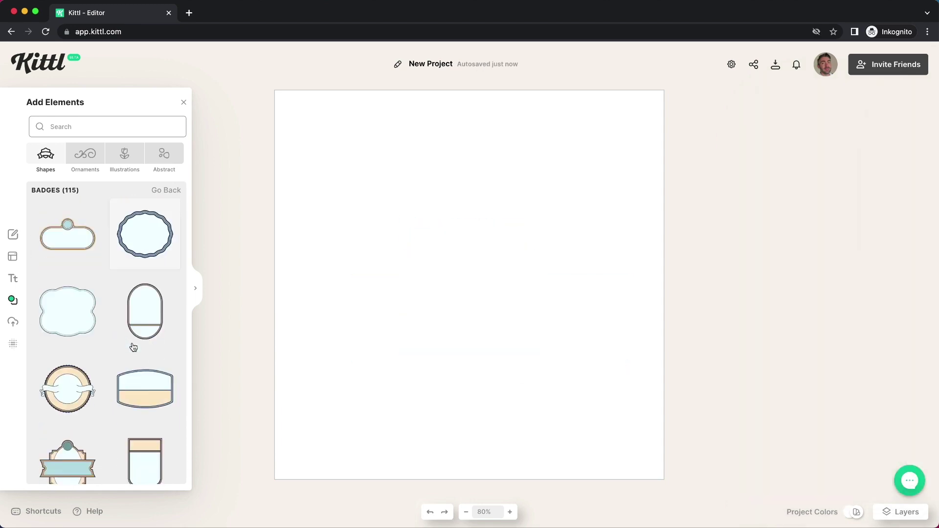
pyautogui.click(92, 401)
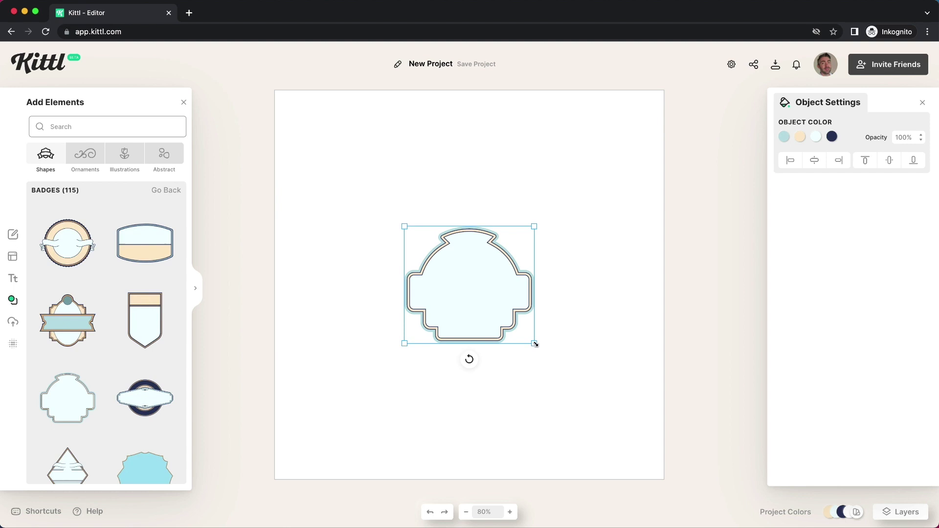
pyautogui.moveTo(535, 344); pyautogui.dragTo(619, 419)
# Set the canvas background color to a light mint green
pyautogui.click(632, 427)
pyautogui.click(784, 138)
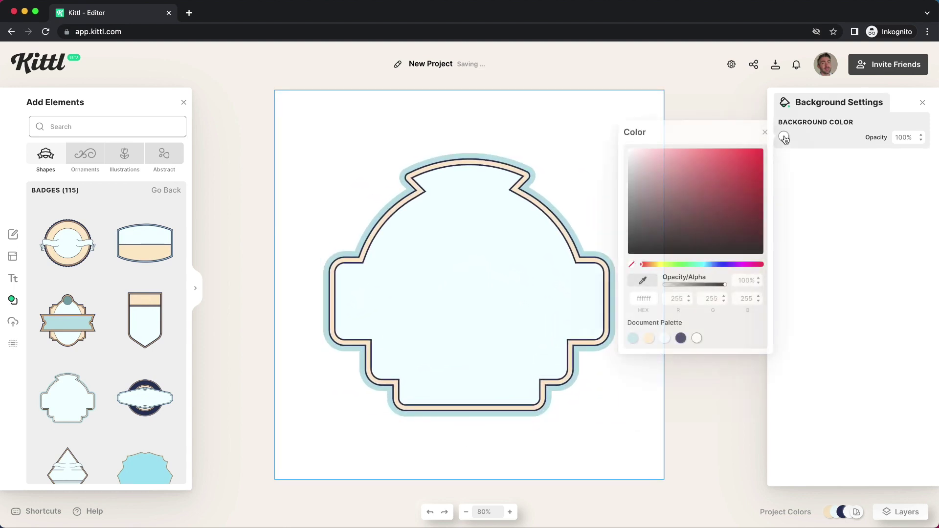
pyautogui.click(700, 265)
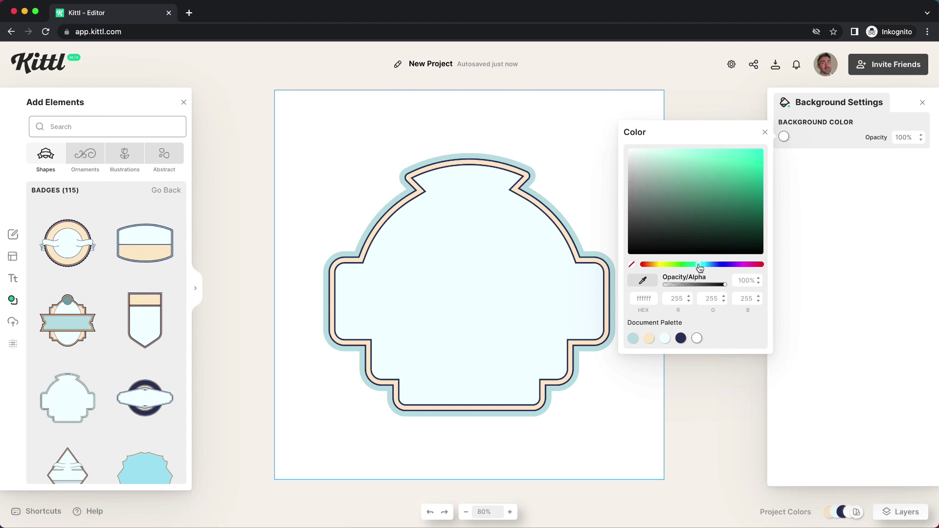
pyautogui.click(671, 160)
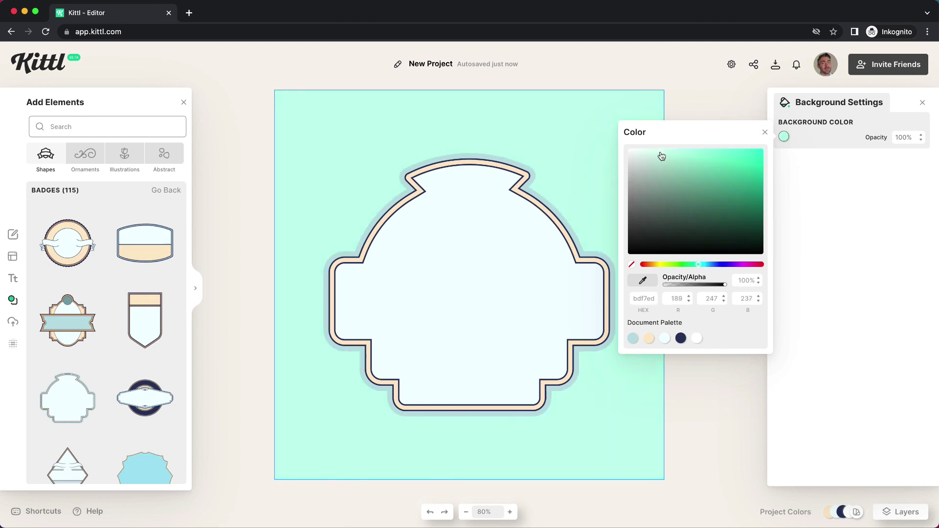
# Recolor the badge's outermost border near-white and its main fill pale cream
pyautogui.click(562, 273)
pyautogui.click(784, 136)
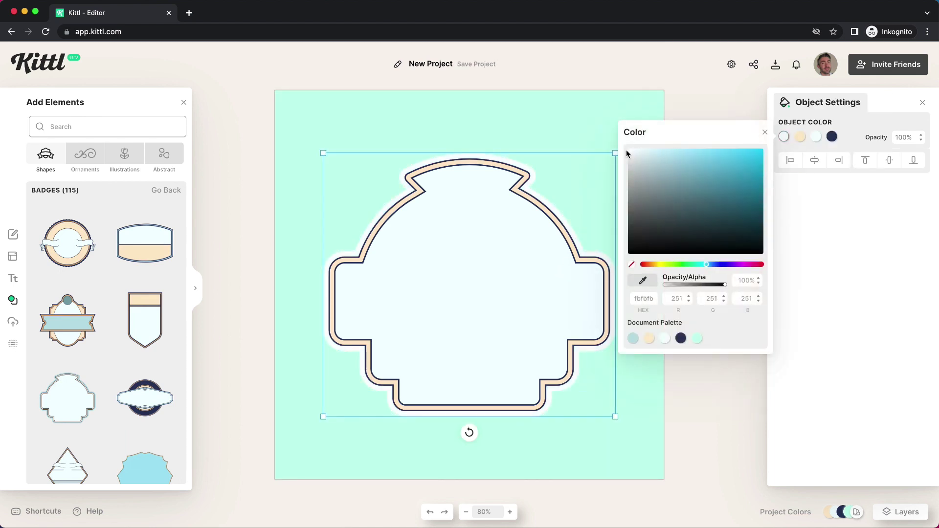
pyautogui.click(816, 136)
pyautogui.click(695, 264)
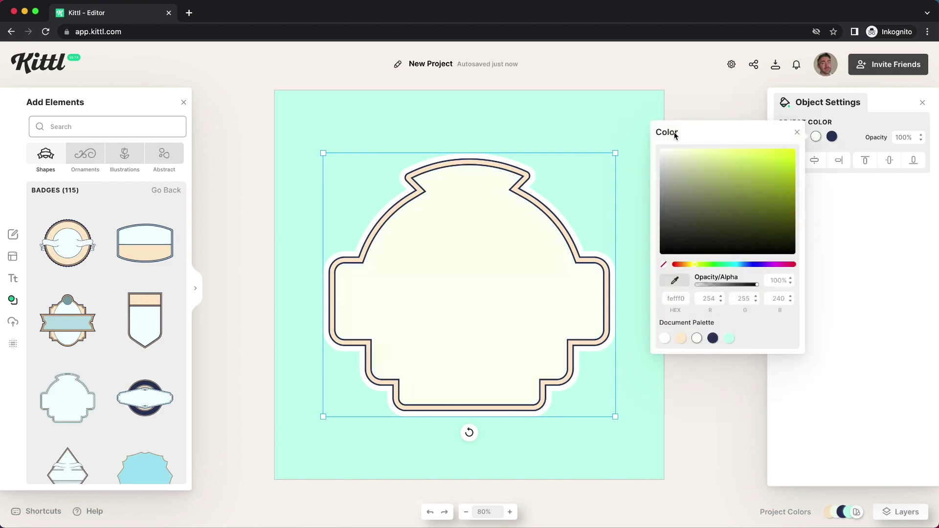
pyautogui.click(832, 137)
pyautogui.click(812, 132)
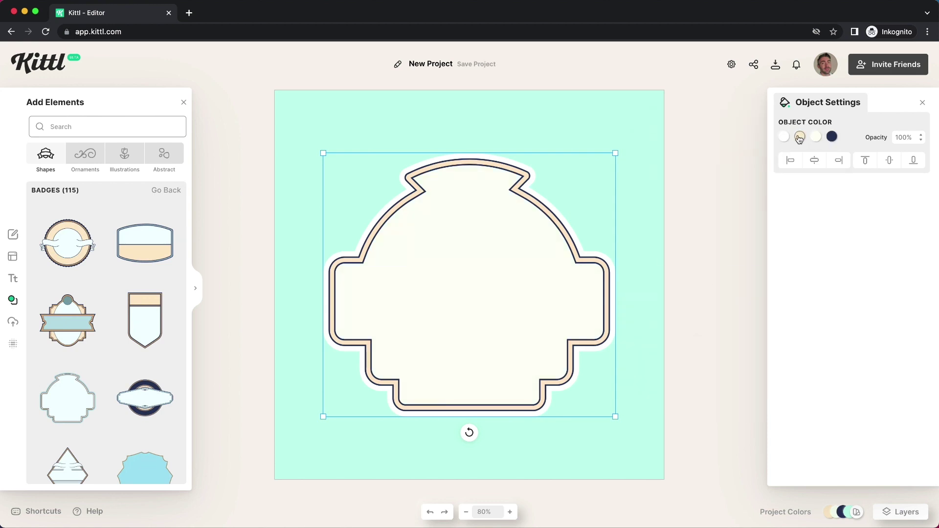
# Recolor the badge's beige inner outline coral red
pyautogui.click(799, 137)
pyautogui.moveTo(669, 265); pyautogui.dragTo(661, 264)
pyautogui.click(717, 152)
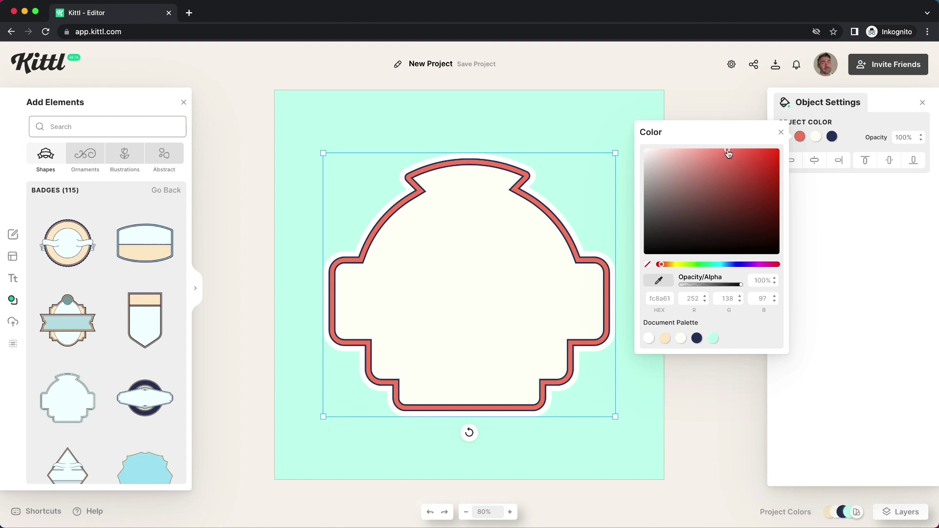
# Recolor the badge's thin navy edge lines a light coral pink
pyautogui.click(806, 145)
pyautogui.click(832, 137)
pyautogui.click(756, 153)
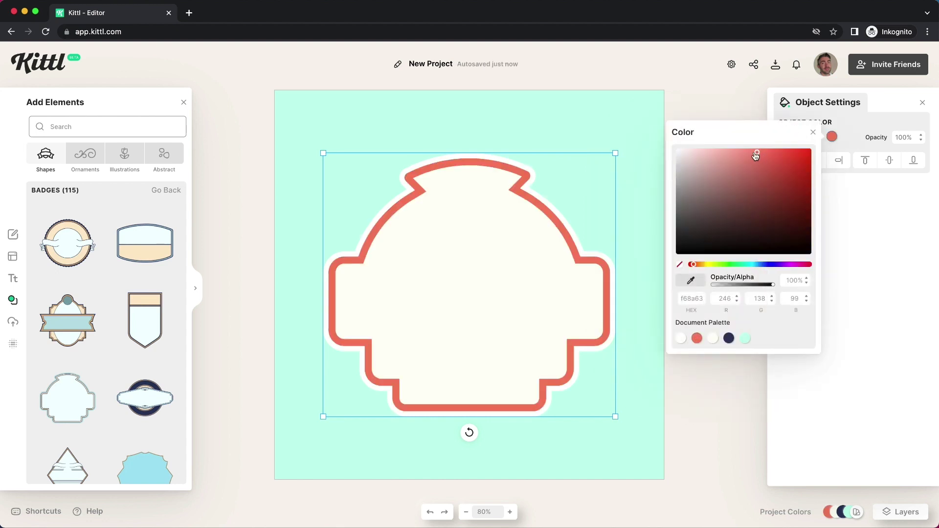
pyautogui.click(694, 398)
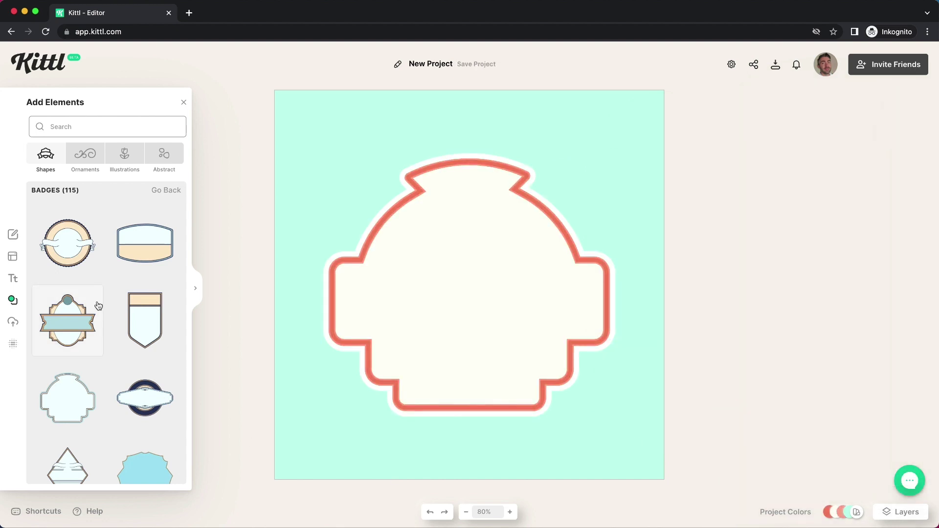
# Add a centered MERCHANT headline to the middle of the badge and enlarge it to font size 185
pyautogui.click(13, 280)
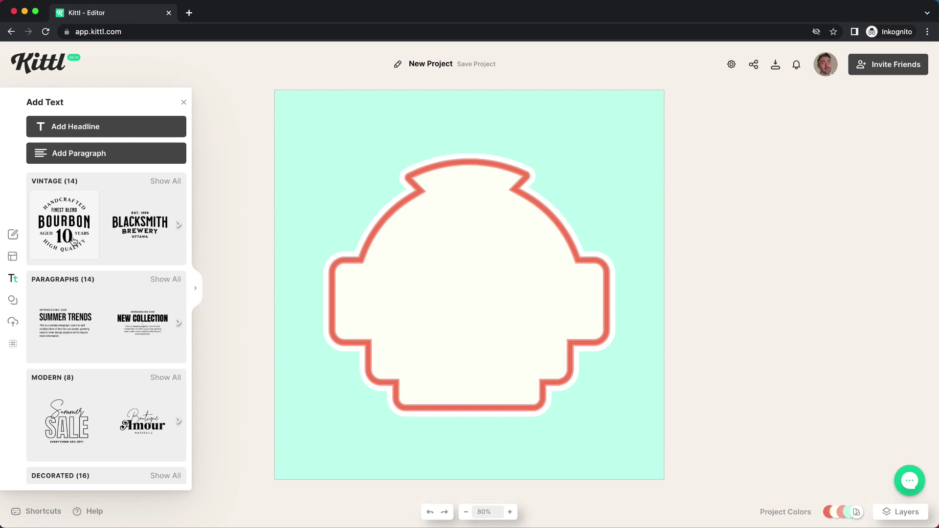
pyautogui.hscroll(2, 74, 242)
pyautogui.hscroll(2, 73, 240)
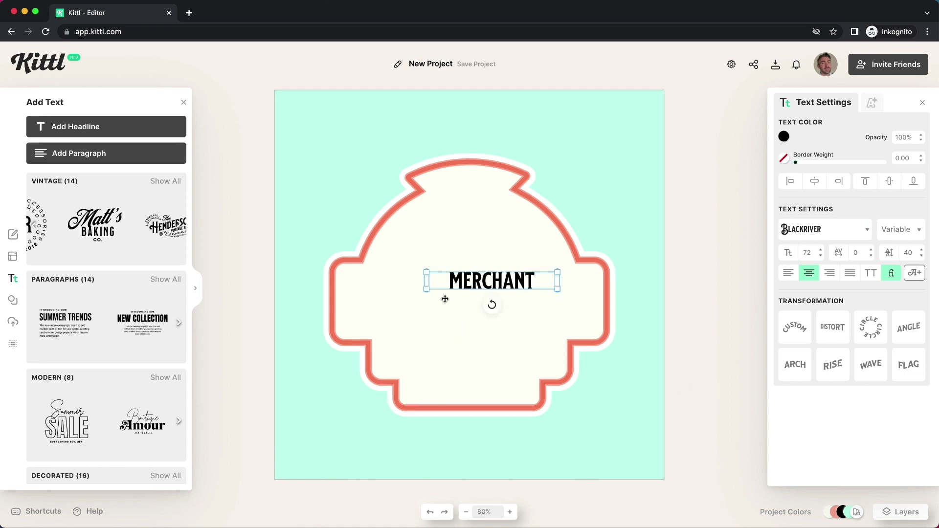
pyautogui.moveTo(426, 290); pyautogui.dragTo(295, 305)
pyautogui.moveTo(544, 304); pyautogui.dragTo(587, 314)
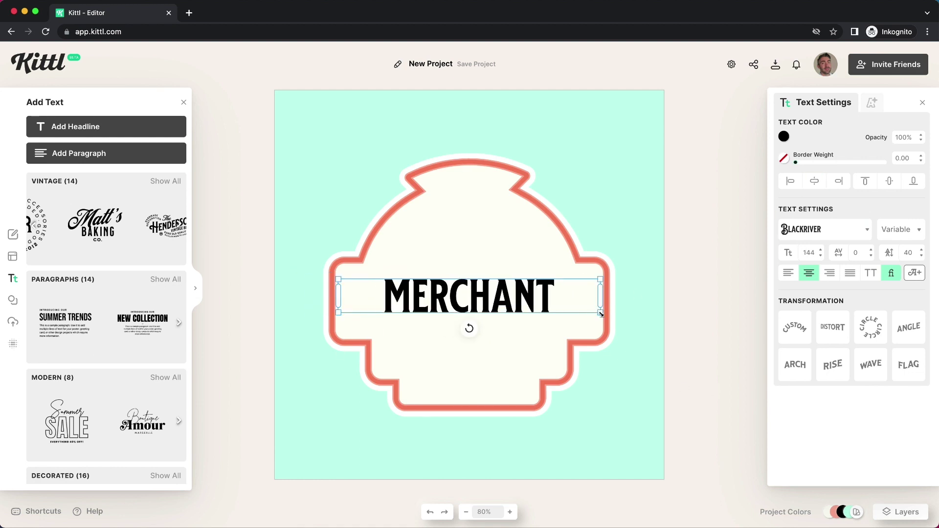
# Try several typefaces on the MERCHANT text and set it in Milkstore 02
pyautogui.click(816, 229)
pyautogui.scroll(-3, 708, 274)
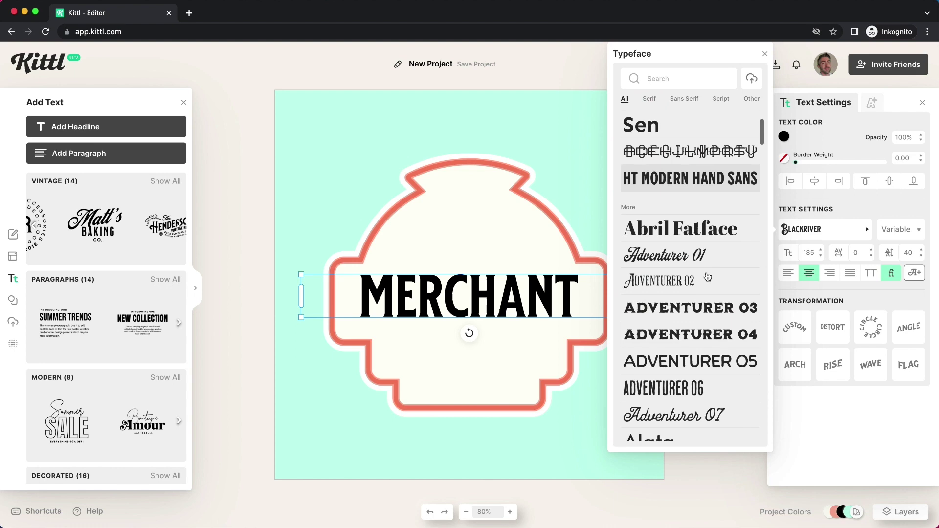
pyautogui.click(708, 275)
pyautogui.scroll(-3, 708, 274)
pyautogui.click(691, 392)
pyautogui.scroll(-4, 689, 382)
pyautogui.click(688, 372)
pyautogui.scroll(-5, 688, 372)
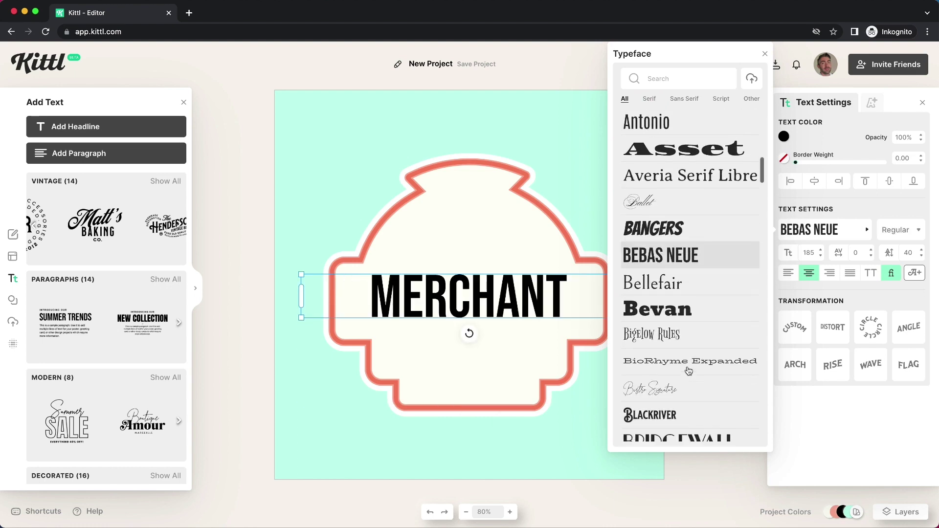
pyautogui.click(688, 372)
pyautogui.scroll(-10, 688, 371)
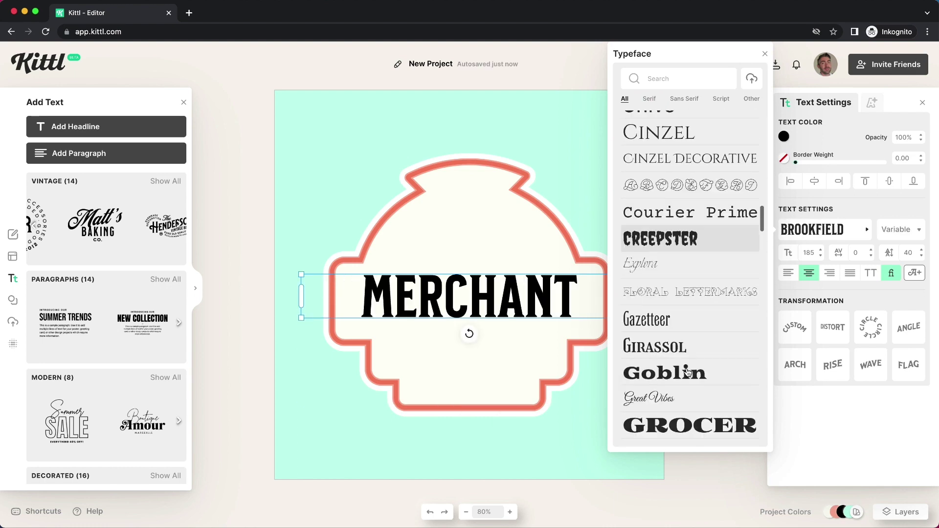
pyautogui.click(690, 353)
pyautogui.scroll(-8, 693, 355)
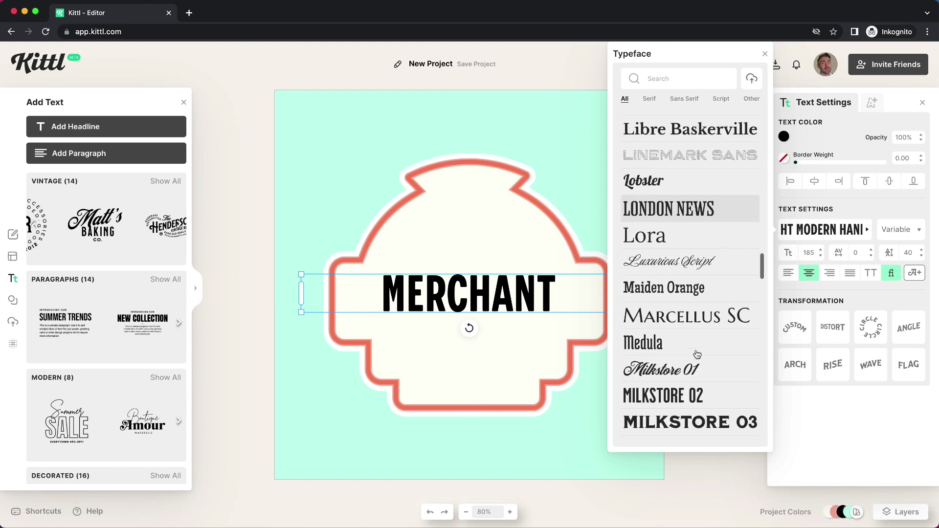
pyautogui.click(479, 296)
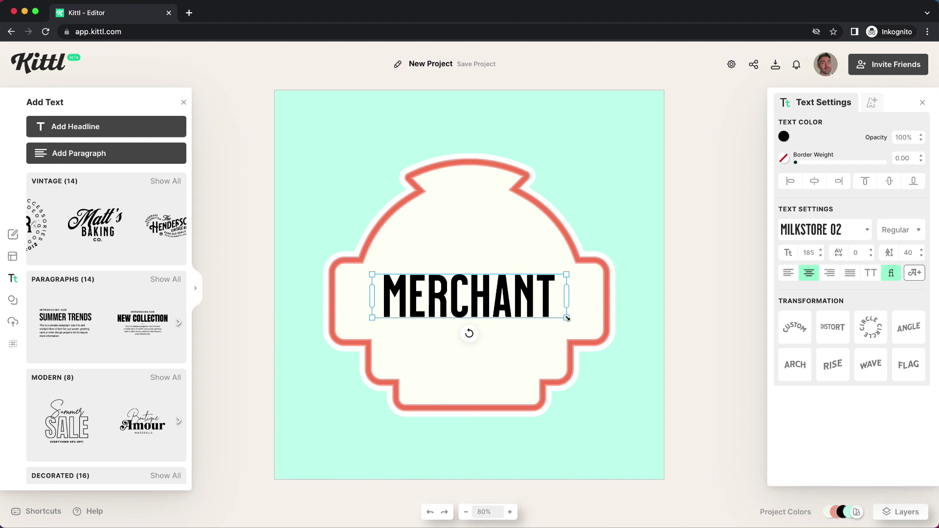
# Enlarge the MERCHANT text to size 250, centered horizontally, and set its letter spacing to 20
pyautogui.moveTo(567, 319); pyautogui.dragTo(600, 328)
pyautogui.click(588, 320)
pyautogui.click(560, 315)
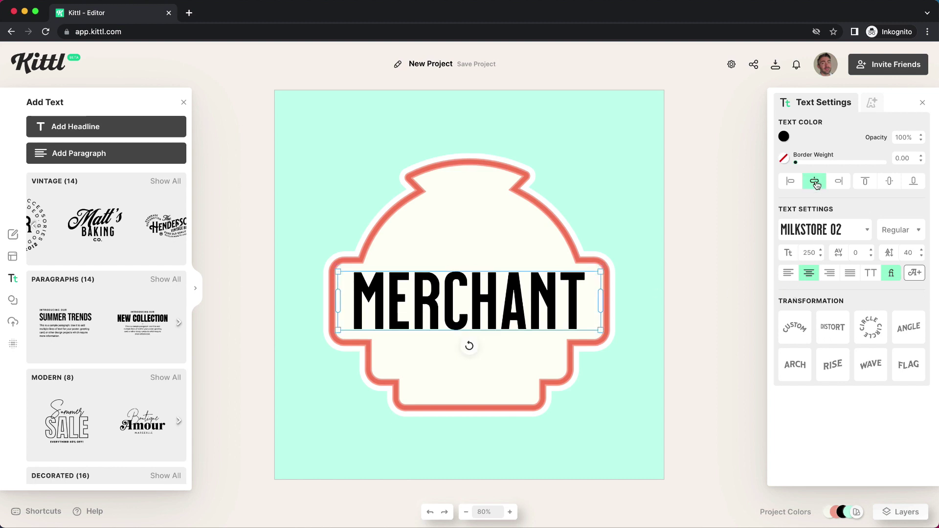
pyautogui.write('20')
pyautogui.press('Tab')
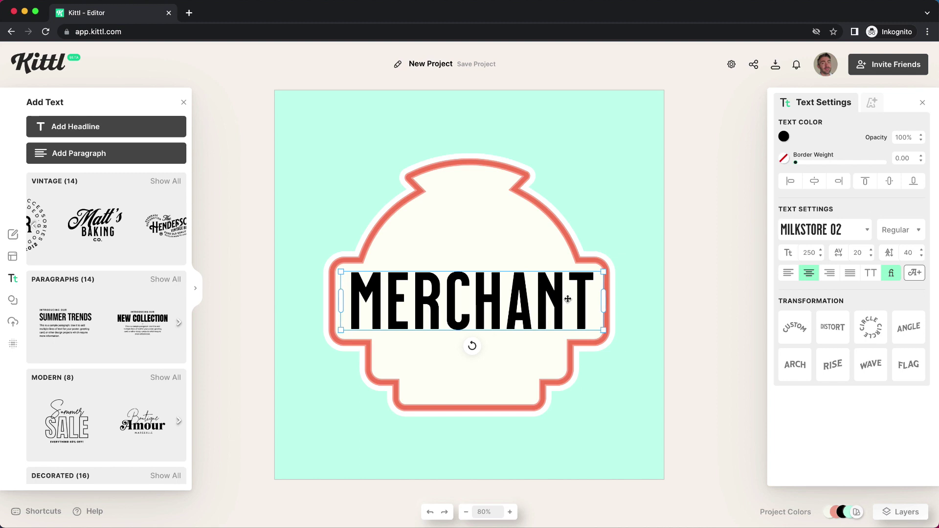
# Lock the badge shape's layer and rename it badge
pyautogui.click(630, 406)
pyautogui.scroll(4, 631, 406)
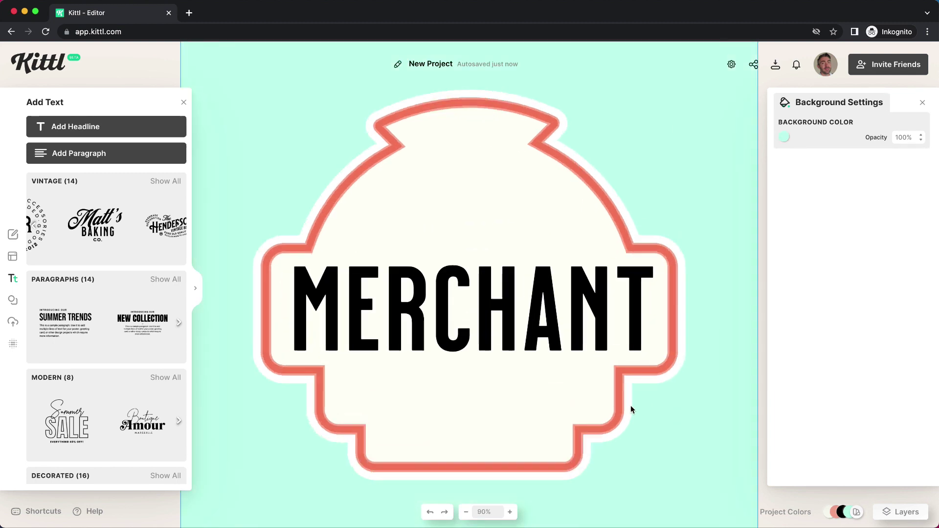
pyautogui.click(584, 406)
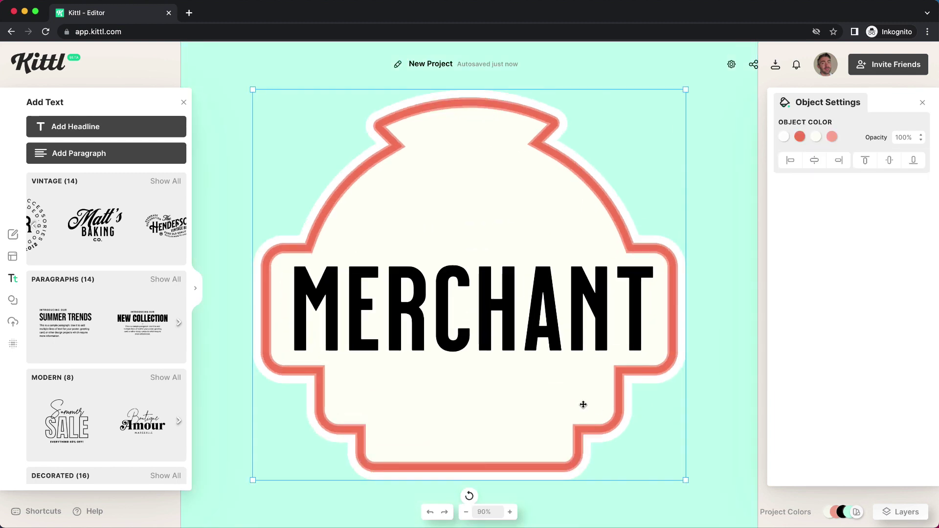
pyautogui.click(887, 516)
pyautogui.click(920, 402)
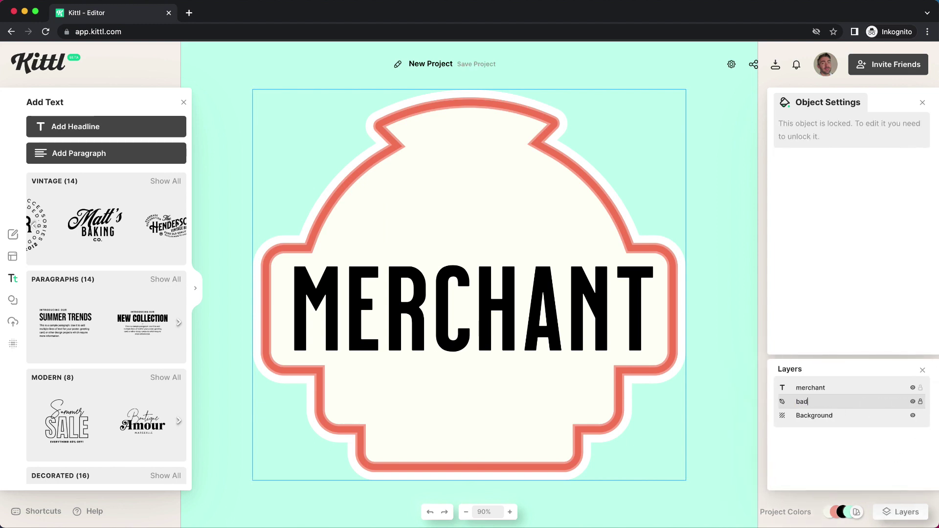
pyautogui.click(798, 415)
# Recolor the MERCHANT text dark navy blue
pyautogui.click(620, 317)
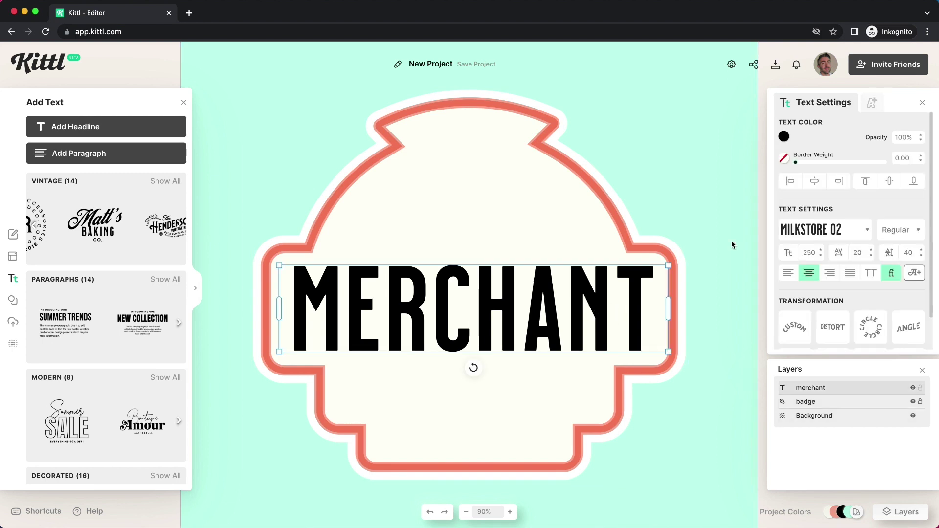
pyautogui.click(784, 137)
pyautogui.moveTo(703, 265); pyautogui.dragTo(724, 264)
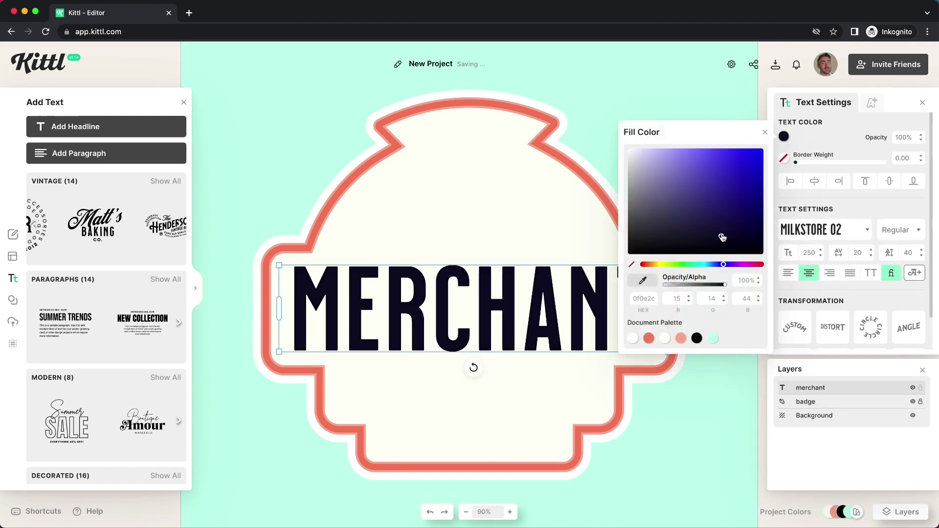
pyautogui.moveTo(722, 238); pyautogui.dragTo(726, 225)
pyautogui.click(701, 399)
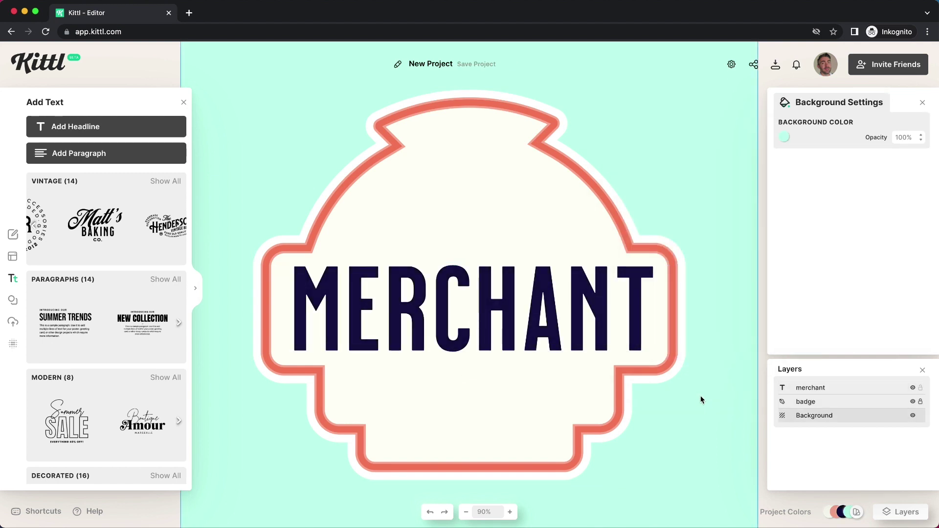
# Distort the MERCHANT text by pulling its lower edge's midpoint up and its upper edge's midpoint slightly down
pyautogui.click(597, 292)
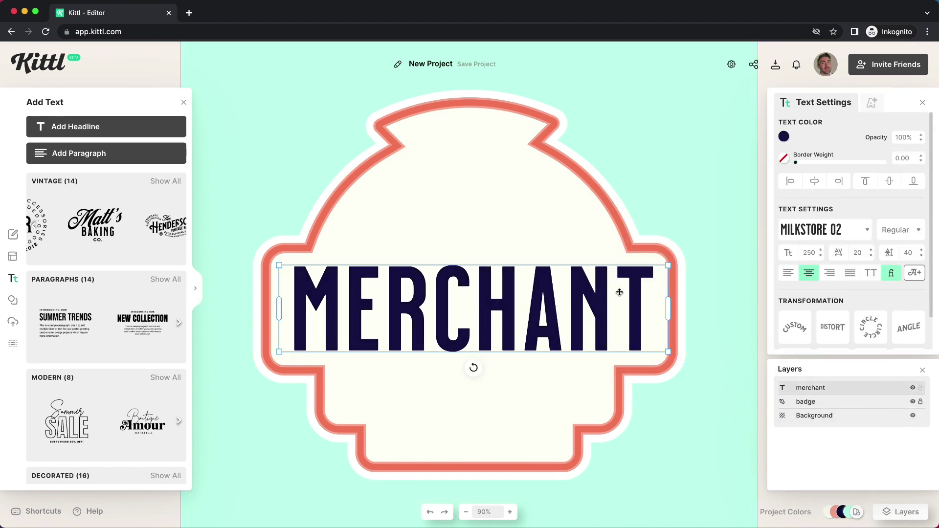
pyautogui.click(922, 371)
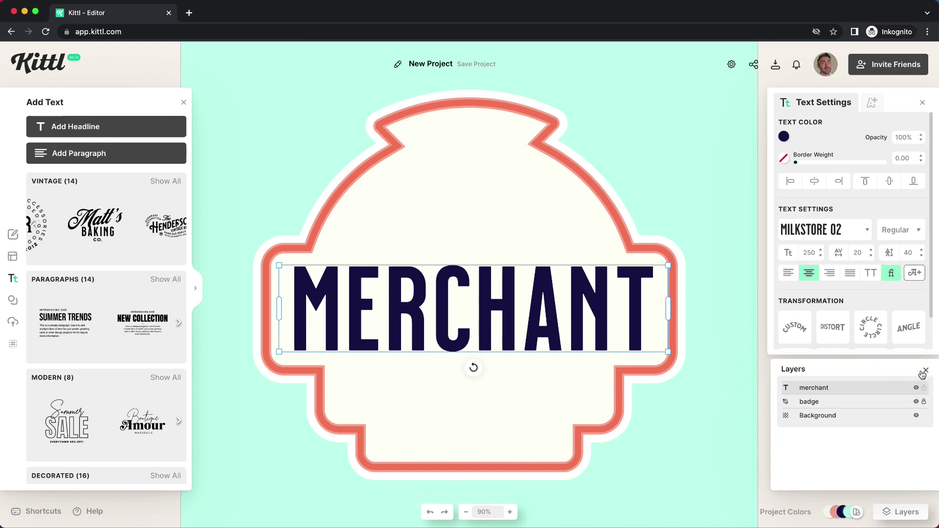
pyautogui.click(840, 341)
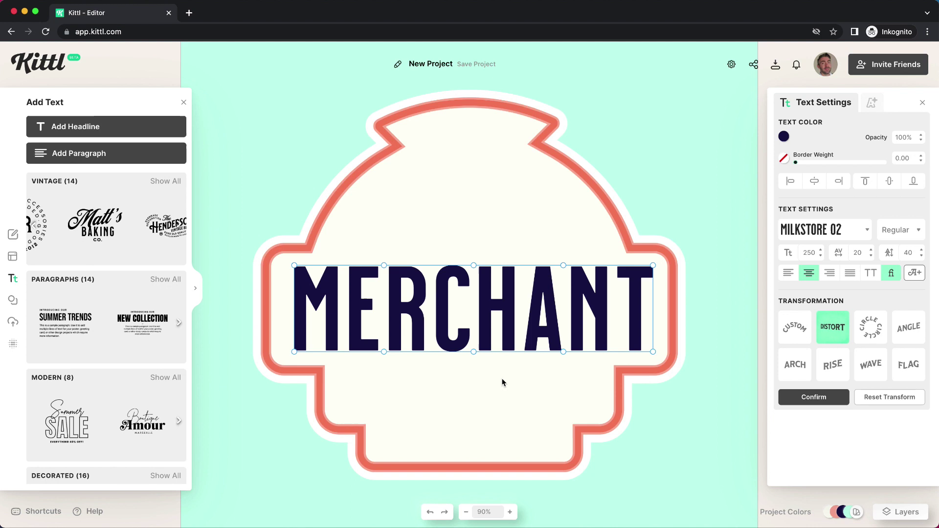
pyautogui.press('super+plus')
pyautogui.press('super+plus')
pyautogui.press('super+plus')
pyautogui.press('super+plus')
pyautogui.press('super+plus')
pyautogui.press('super+plus')
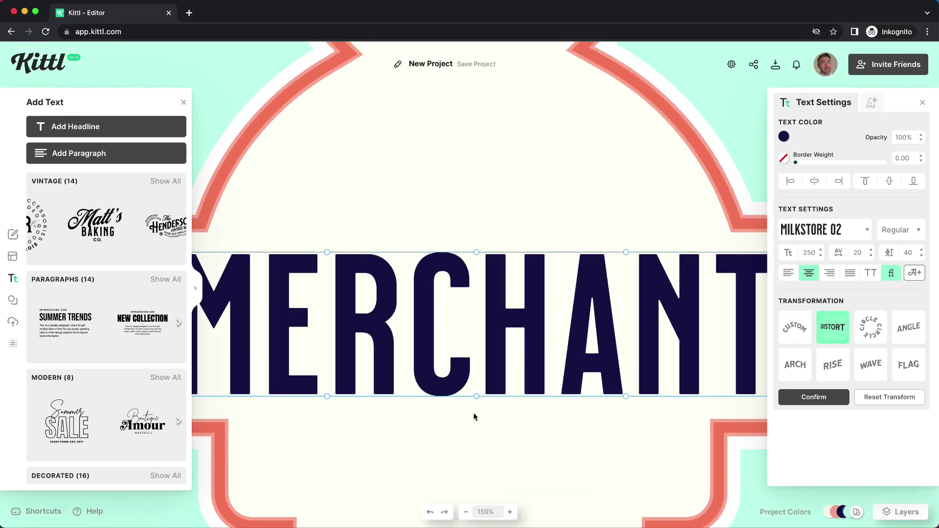
pyautogui.moveTo(476, 396); pyautogui.dragTo(477, 378)
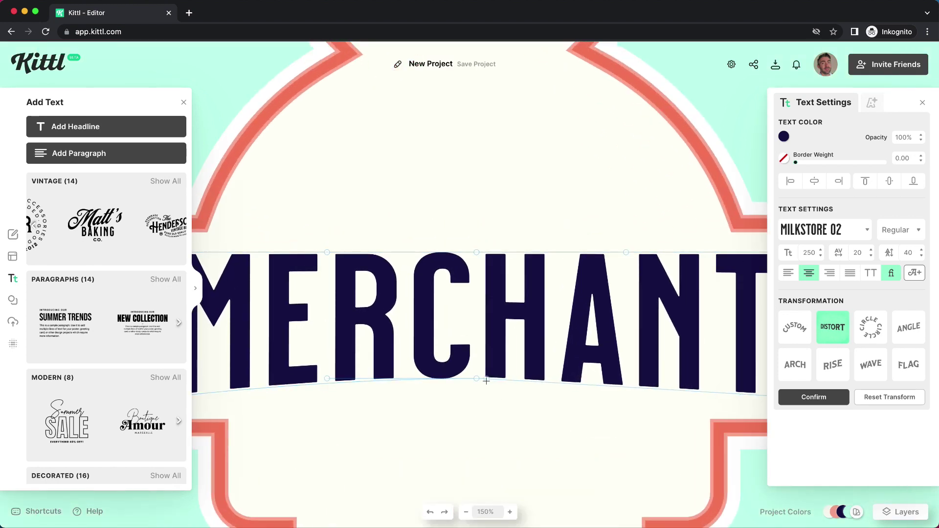
pyautogui.moveTo(476, 253); pyautogui.dragTo(477, 260)
pyautogui.press('super+0')
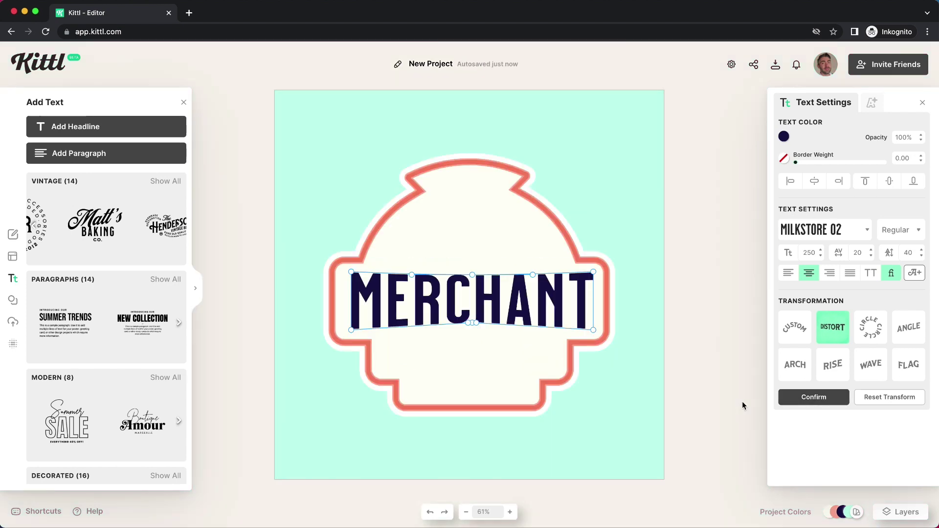
pyautogui.click(812, 399)
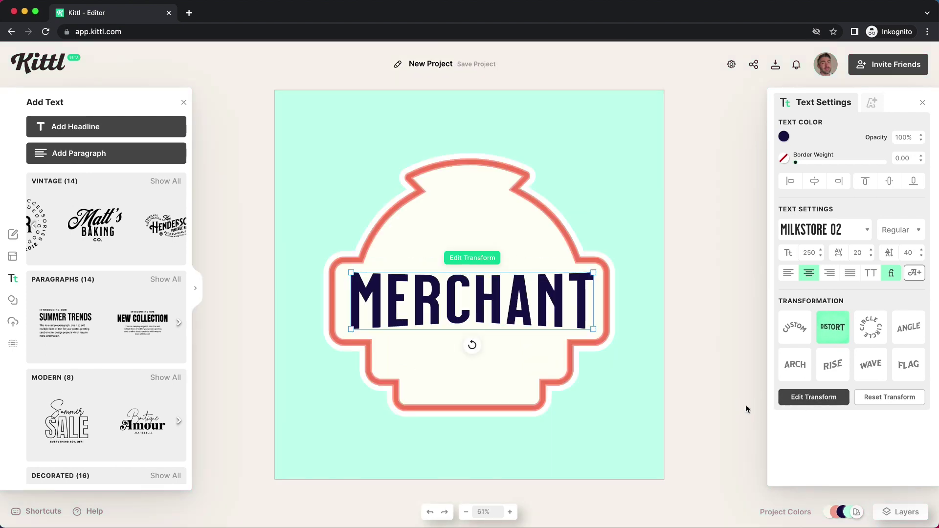
# Add a Drop Shadow with blur 8 to the MERCHANT text and color the shadow light coral
pyautogui.scroll(6, 746, 408)
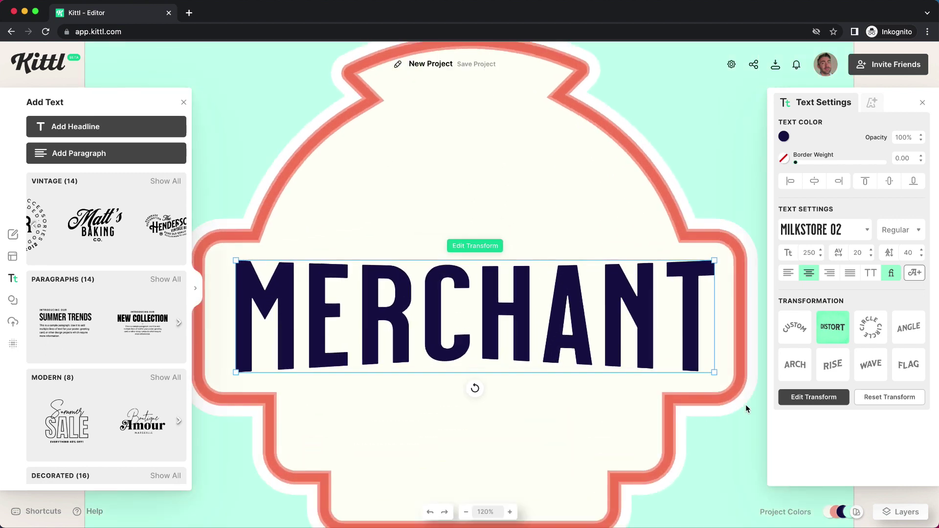
pyautogui.click(872, 104)
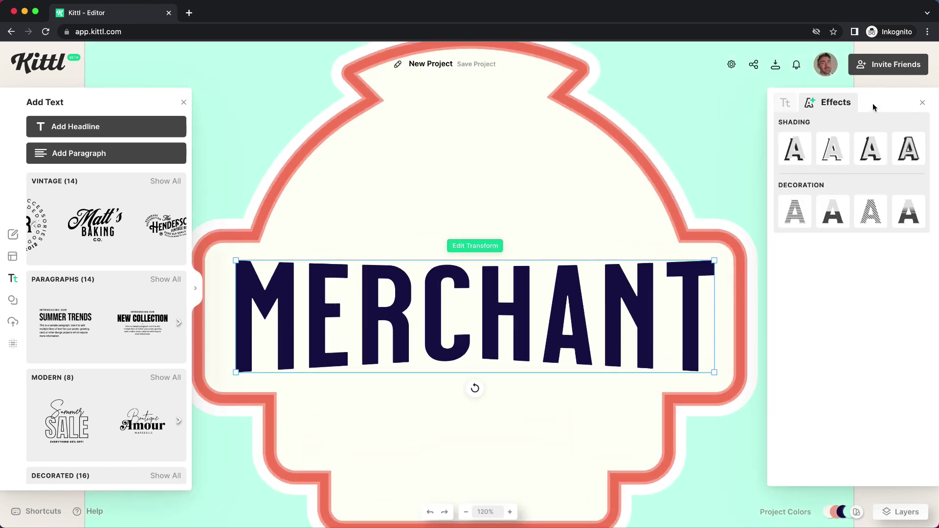
pyautogui.click(804, 158)
pyautogui.moveTo(786, 246)
pyautogui.mouseDown()
pyautogui.moveTo(800, 247)
pyautogui.moveTo(788, 247)
pyautogui.mouseUp()
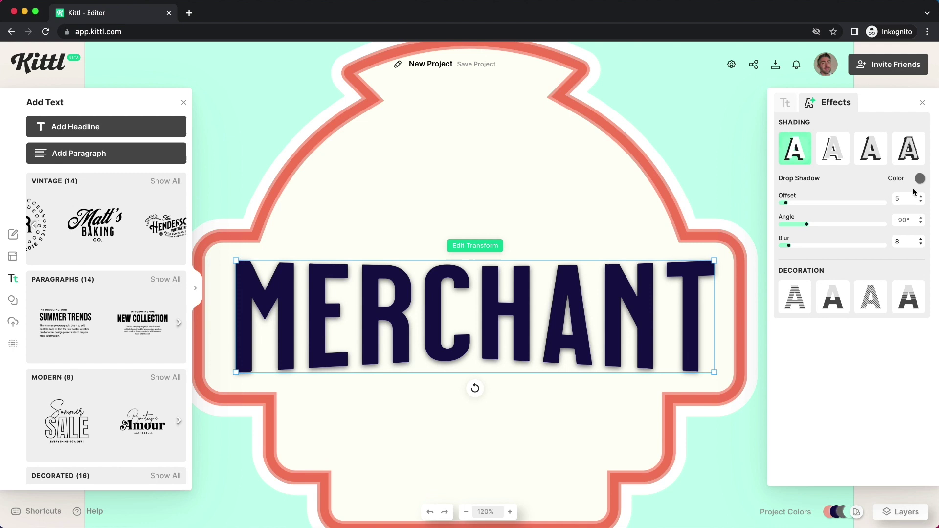
pyautogui.click(919, 178)
pyautogui.click(817, 380)
# Compare the Block Shadow style, and give the MERCHANT text a Line Shadow with offset 19 at -90°
pyautogui.click(833, 148)
pyautogui.click(867, 149)
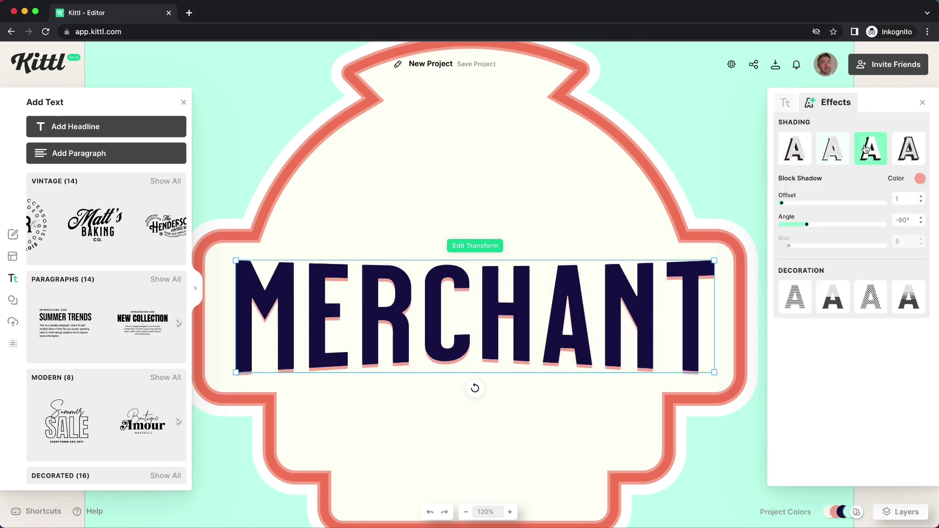
pyautogui.moveTo(817, 225)
pyautogui.mouseDown()
pyautogui.moveTo(850, 226)
pyautogui.moveTo(781, 203)
pyautogui.moveTo(809, 229)
pyautogui.mouseUp()
pyautogui.click(833, 149)
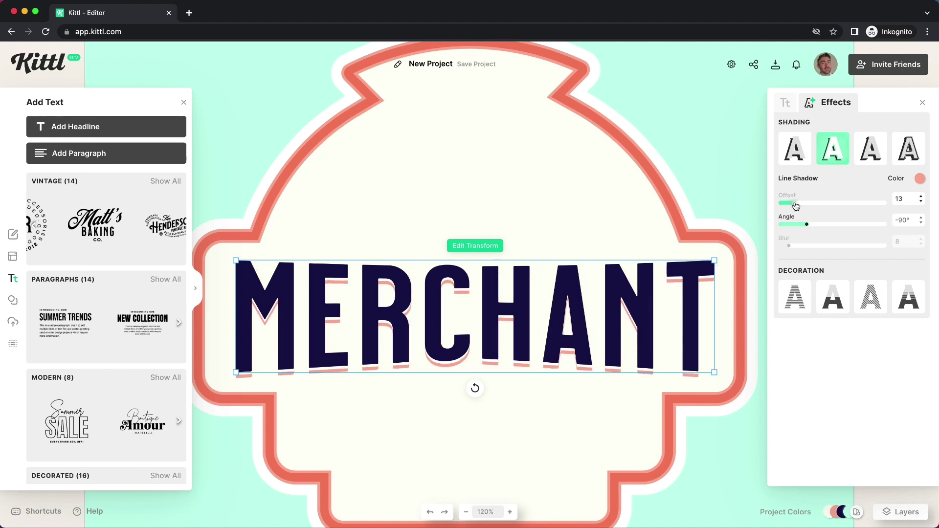
# Try the decoration styles on the MERCHANT text and apply light coral Oblique Lines with 1% weight
pyautogui.click(788, 307)
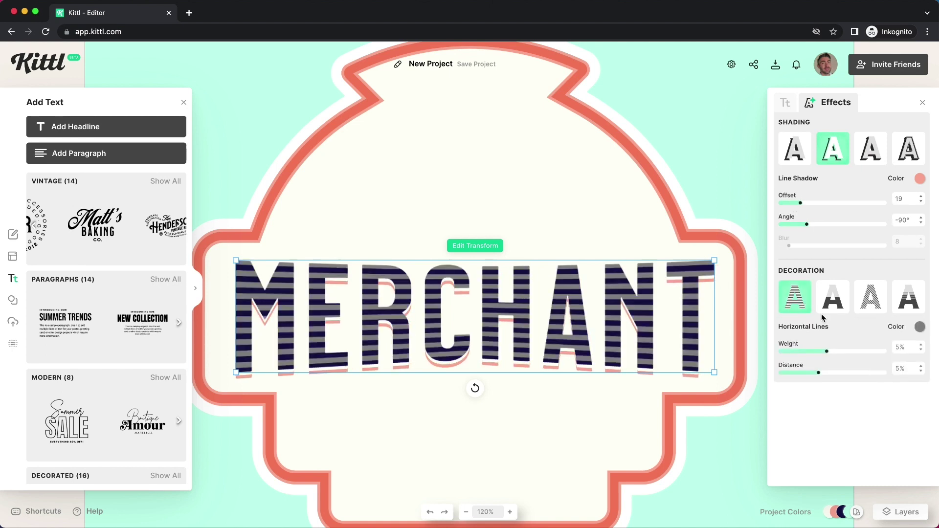
pyautogui.click(920, 327)
pyautogui.click(827, 295)
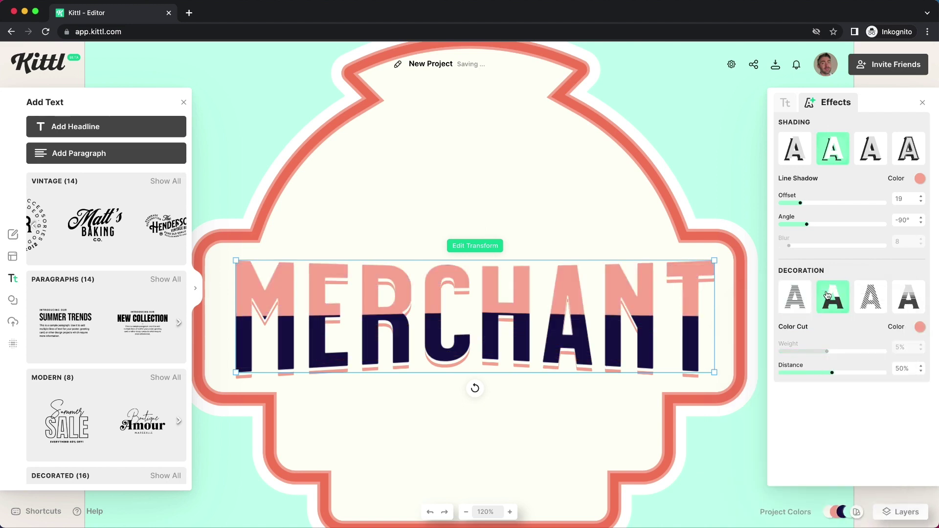
pyautogui.moveTo(854, 373); pyautogui.dragTo(781, 355)
pyautogui.click(871, 302)
pyautogui.click(903, 304)
pyautogui.click(865, 307)
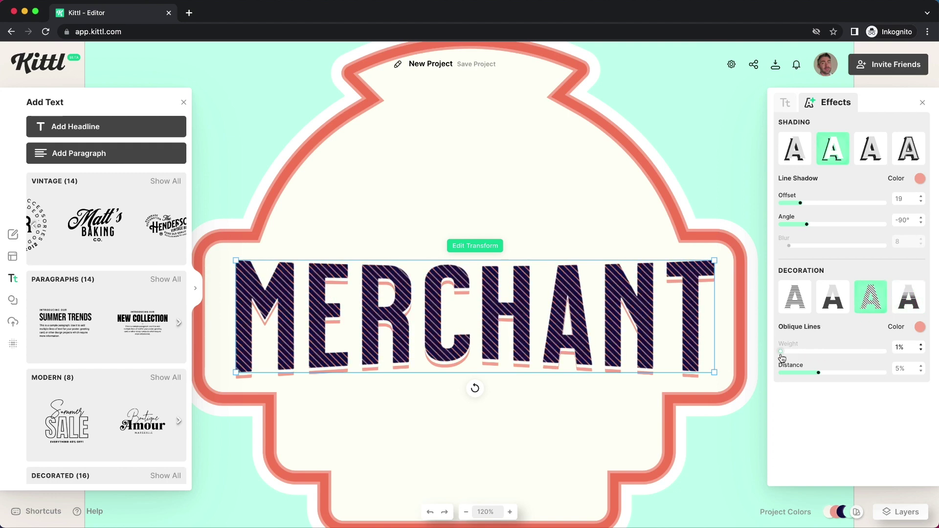
# Give the MERCHANT text a dark navy border with a weight of 10.60
pyautogui.click(786, 104)
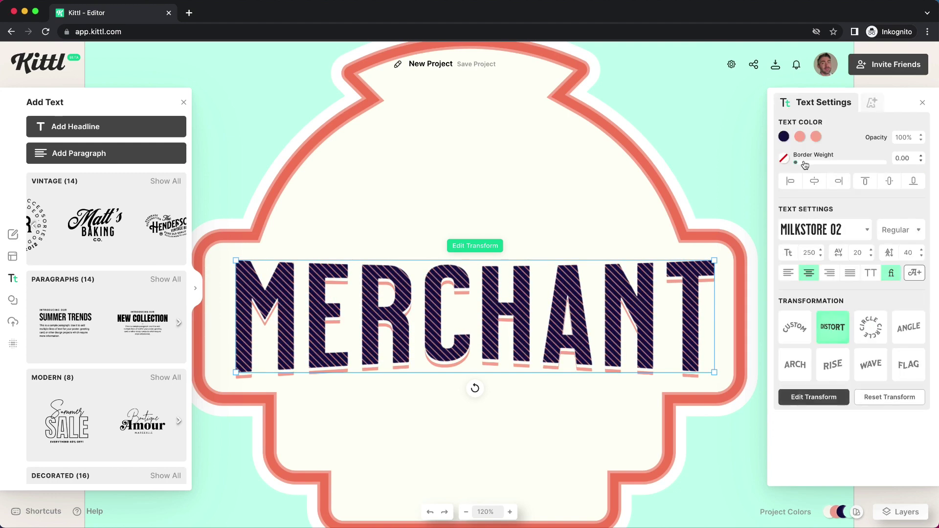
pyautogui.click(784, 158)
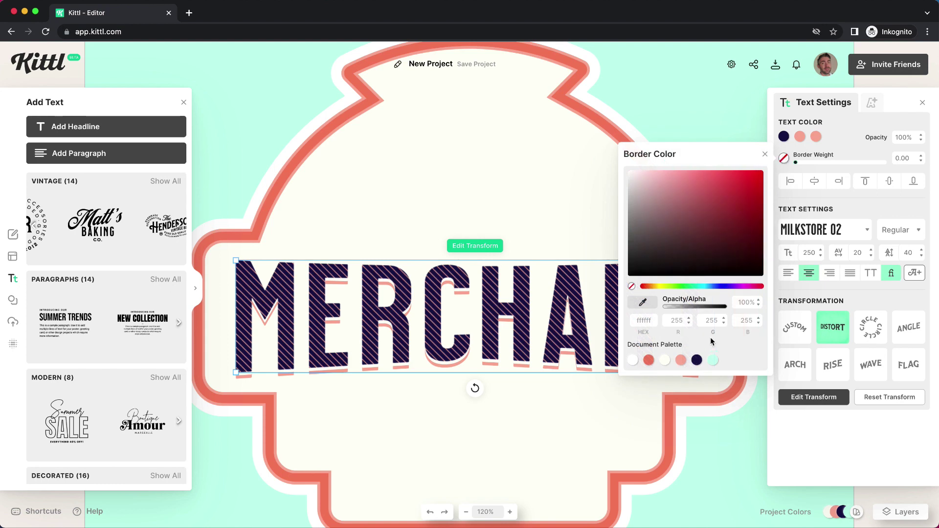
pyautogui.click(697, 361)
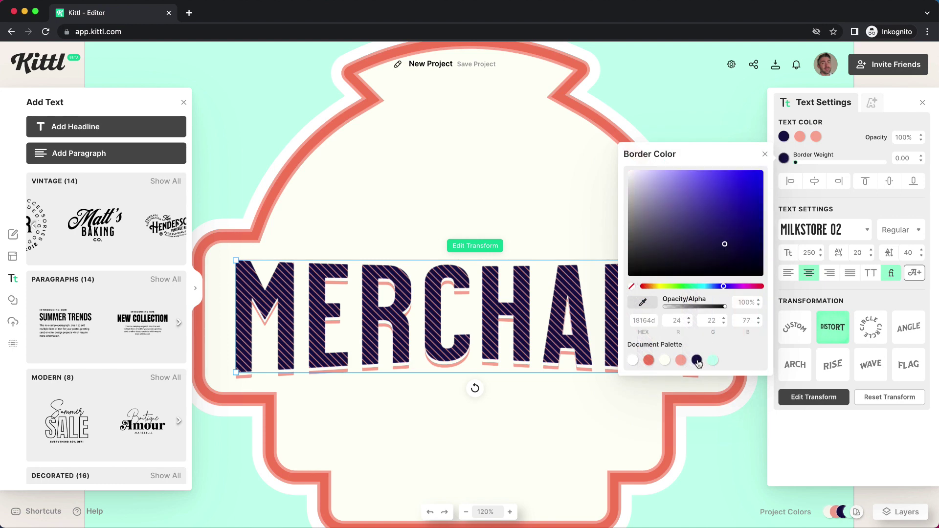
pyautogui.click(797, 167)
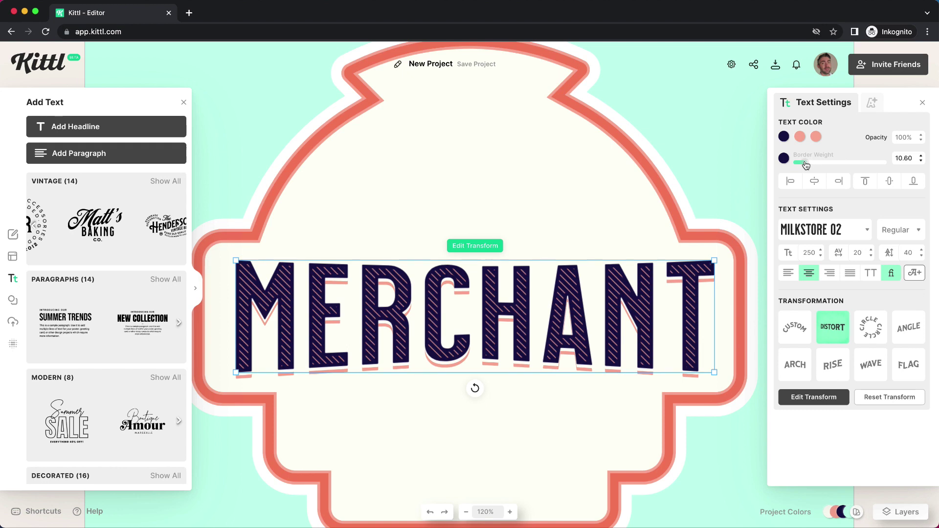
pyautogui.moveTo(806, 165); pyautogui.dragTo(806, 165)
pyautogui.click(624, 215)
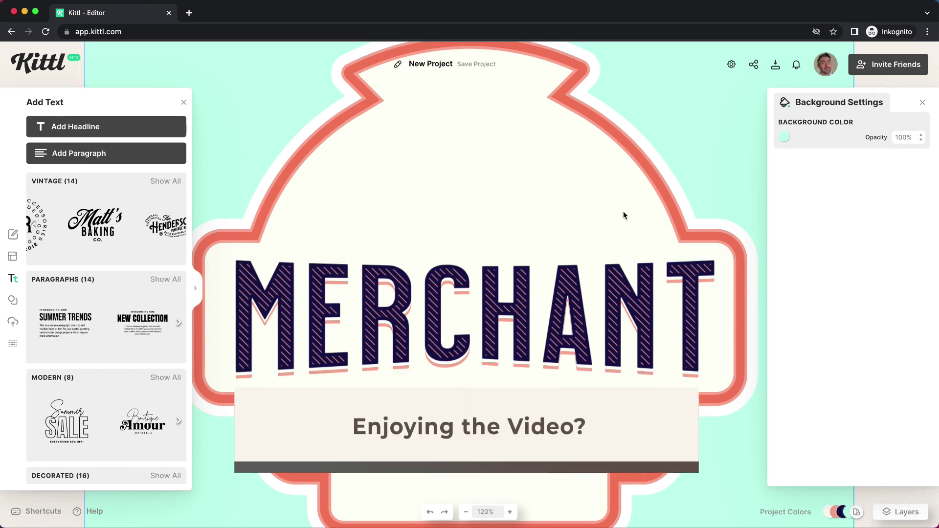
# Add a new headline below MERCHANT, center it horizontally and change its wording to TRADING
pyautogui.click(66, 136)
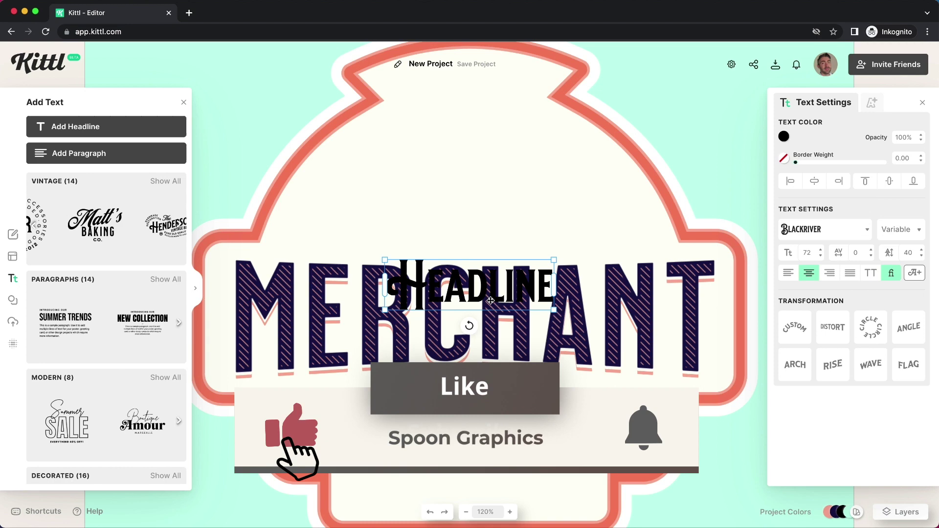
pyautogui.scroll(-3, 649, 327)
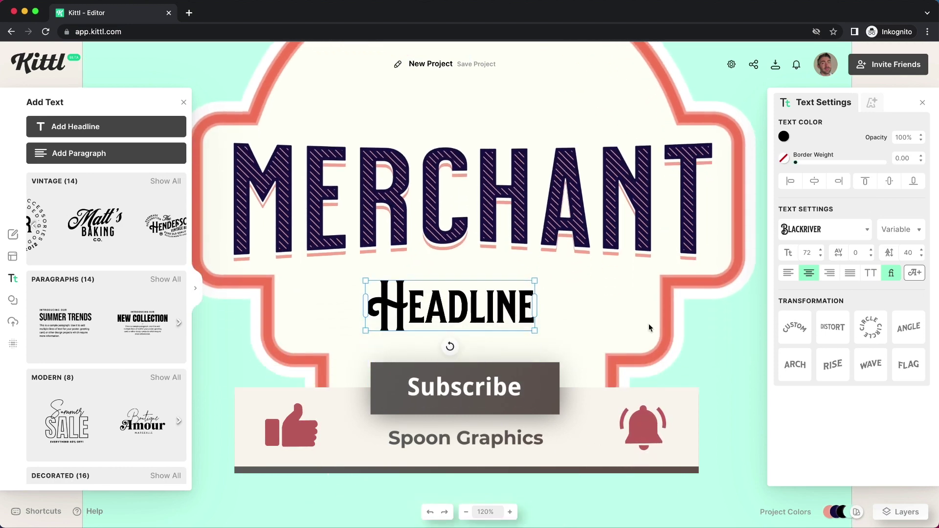
pyautogui.click(814, 181)
pyautogui.click(498, 317)
pyautogui.doubleClick(498, 317)
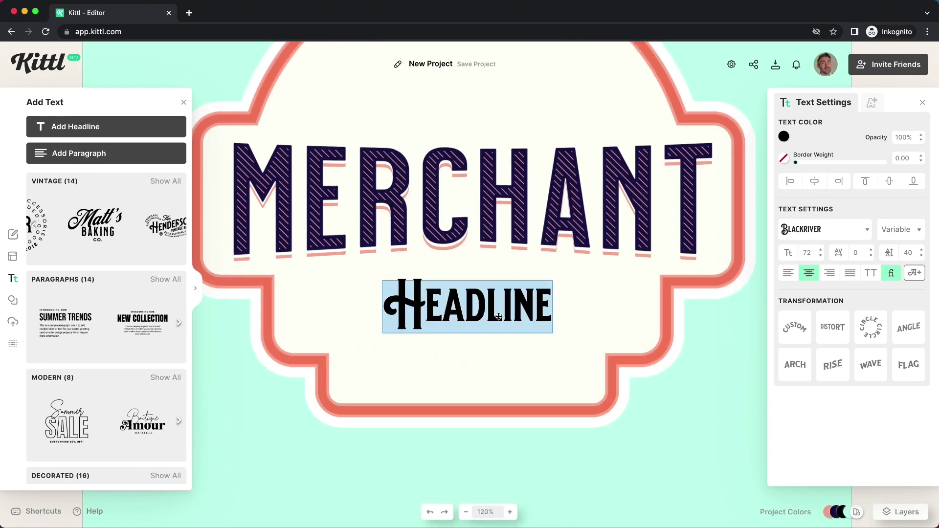
pyautogui.write('TRADING')
pyautogui.press('Escape')
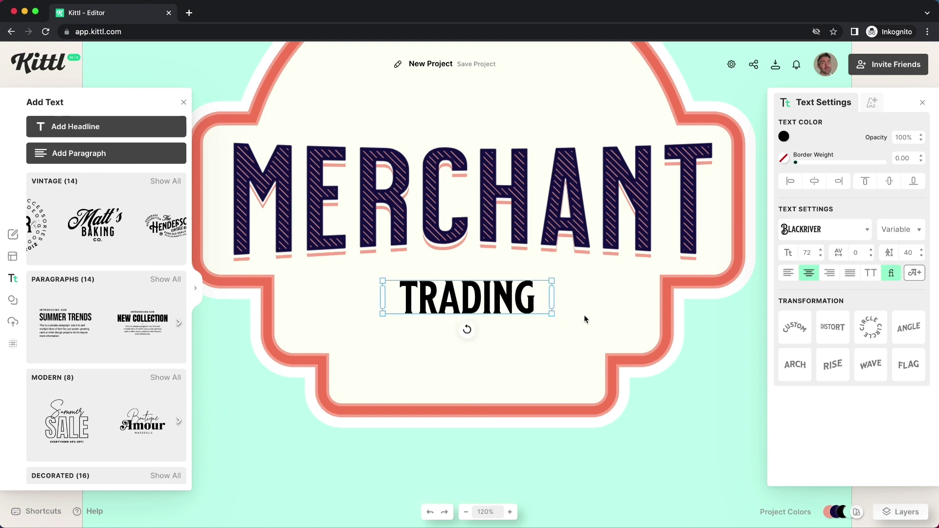
# Color the TRADING text dark navy from the document palette
pyautogui.click(785, 139)
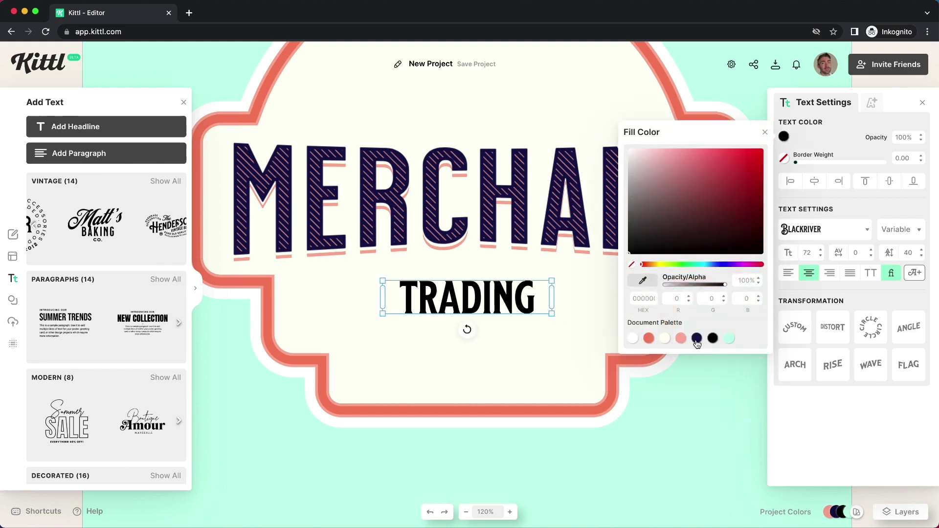
pyautogui.click(697, 338)
pyautogui.click(541, 351)
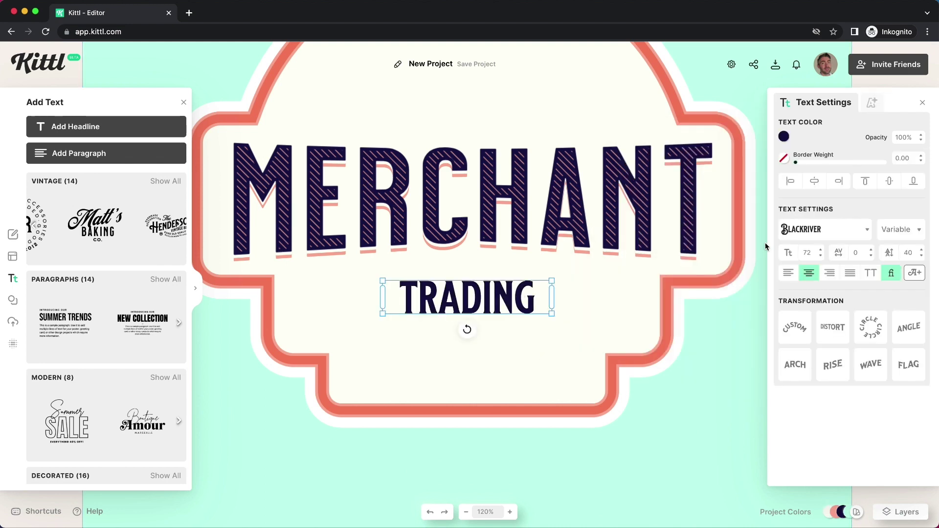
# Set the TRADING text in HT Modern Hand Sans with a variable font width of 33
pyautogui.click(787, 237)
pyautogui.scroll(-1, 706, 285)
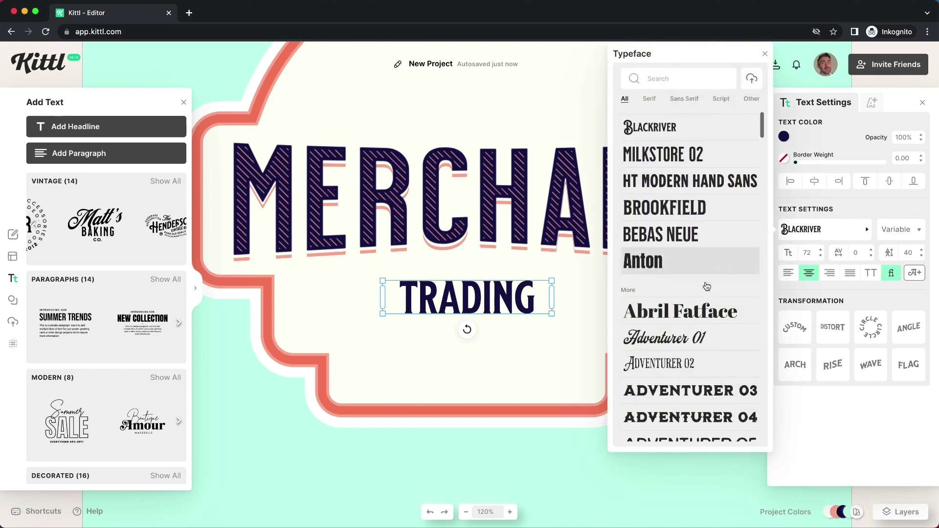
pyautogui.click(712, 184)
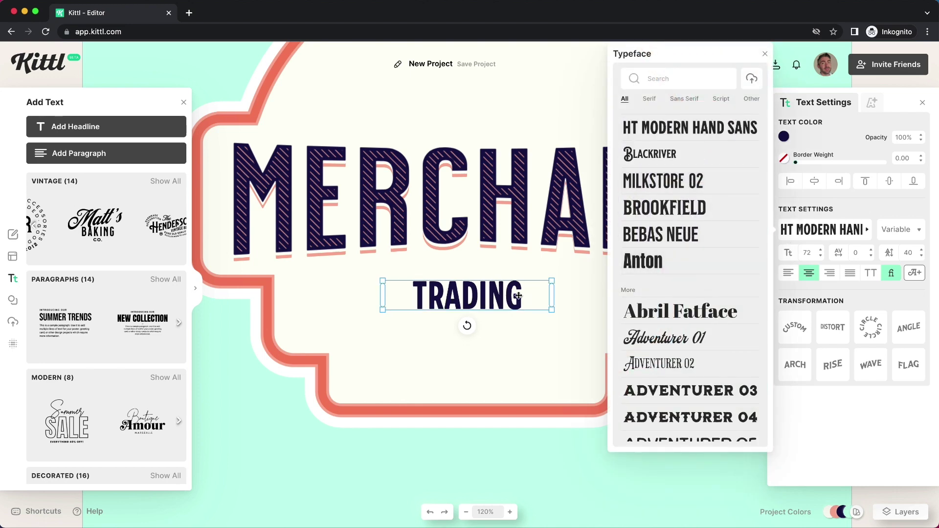
pyautogui.click(898, 229)
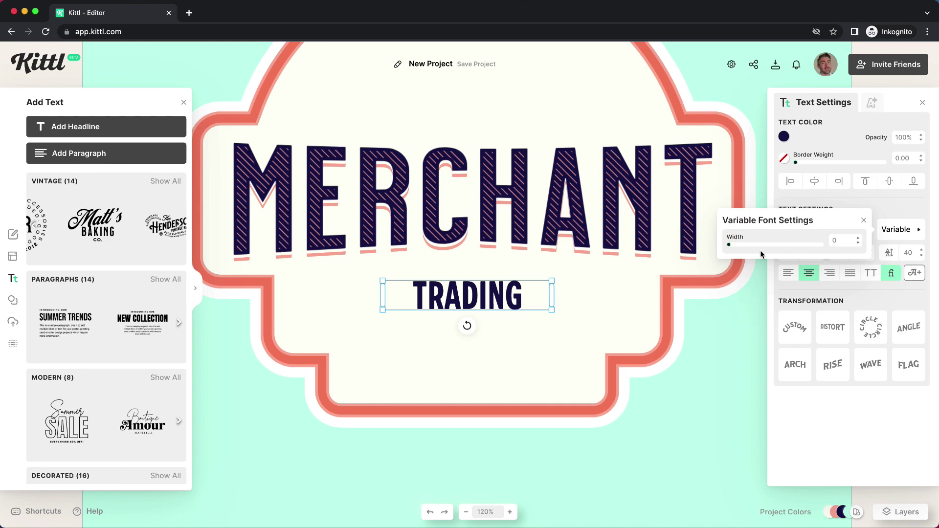
pyautogui.moveTo(727, 247); pyautogui.dragTo(760, 243)
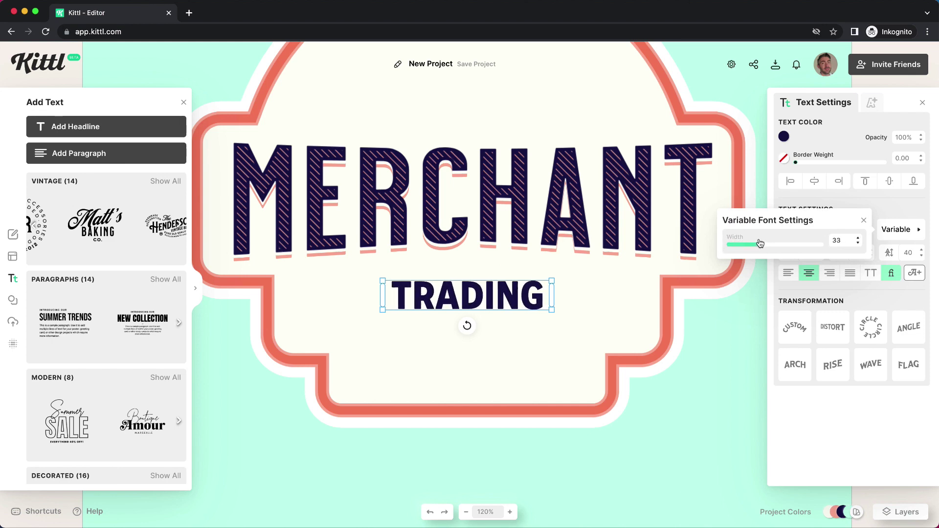
# Place TRADING under MERCHANT's left half at size 59 with letter spacing 40, and apply an Angle transformation with a 50% curve
pyautogui.moveTo(556, 298); pyautogui.dragTo(455, 301)
pyautogui.click(872, 252)
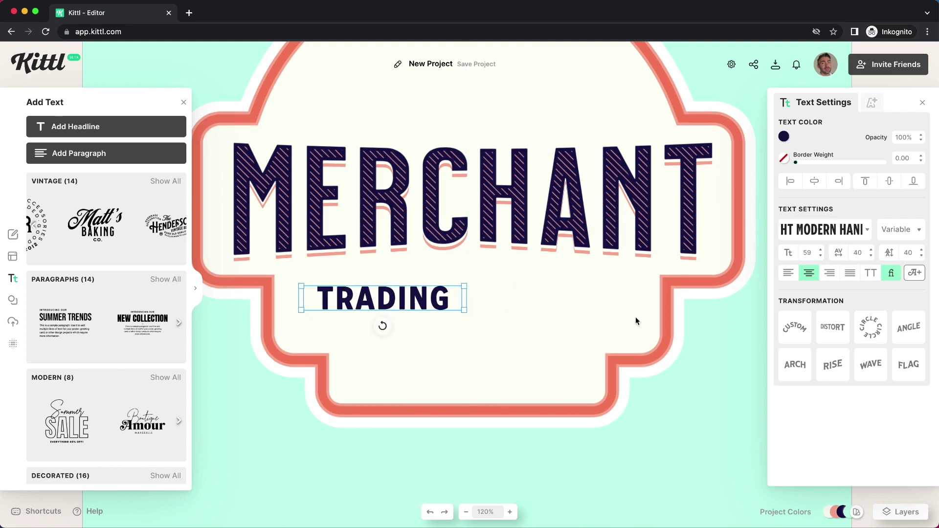
pyautogui.click(915, 321)
pyautogui.moveTo(874, 402); pyautogui.dragTo(868, 403)
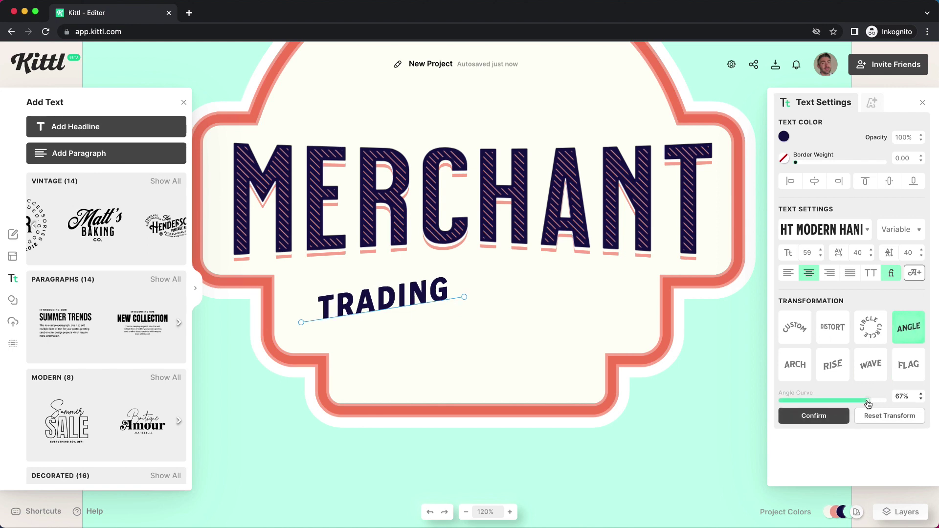
pyautogui.click(833, 411)
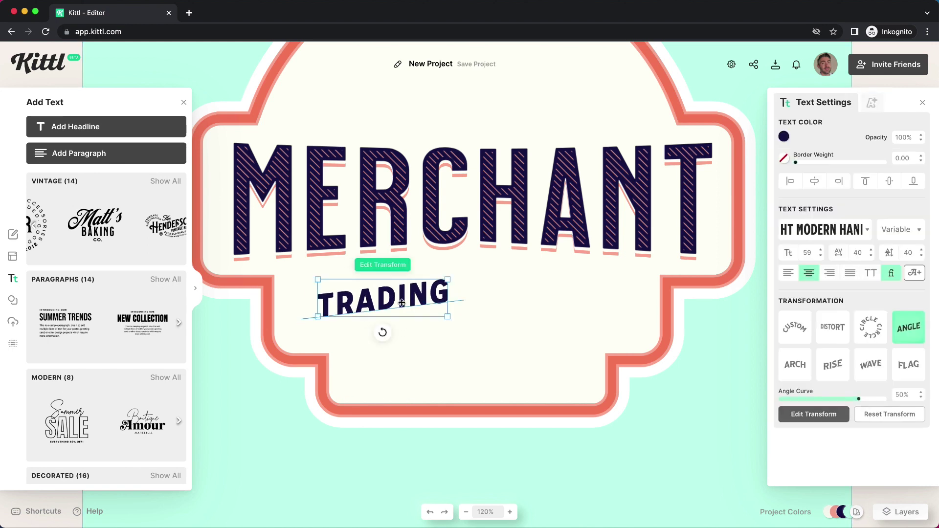
# Add the straight line from Basic Shapes beneath TRADING, size it to the word's width and color it coral red
pyautogui.click(13, 301)
pyautogui.scroll(-3, 106, 249)
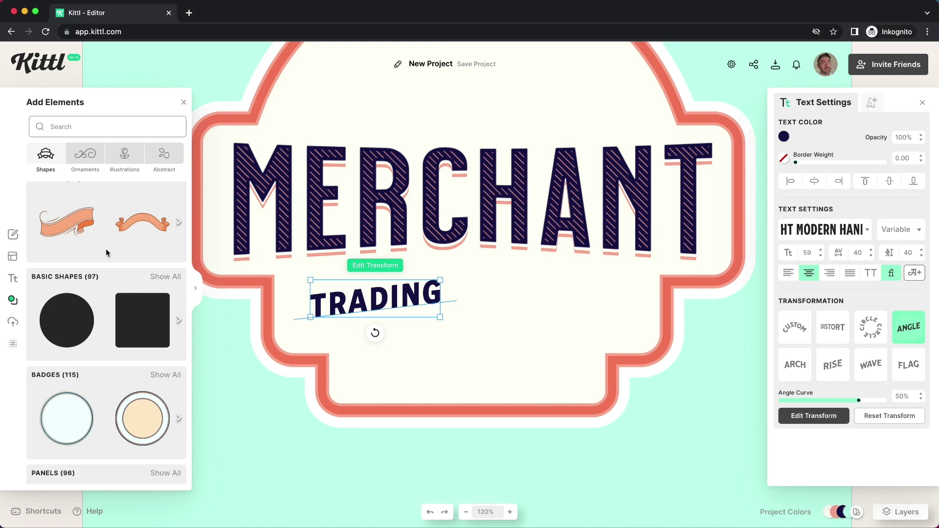
pyautogui.click(166, 253)
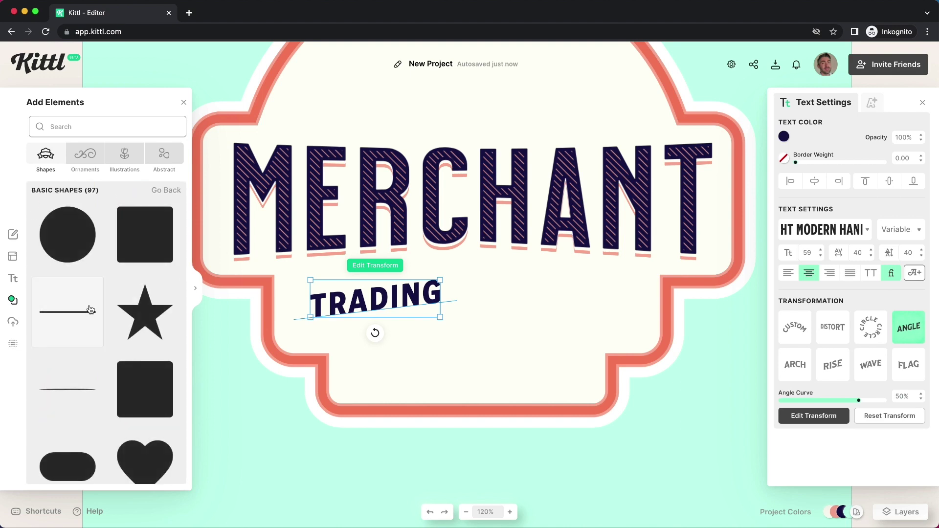
pyautogui.click(74, 311)
pyautogui.scroll(5, 753, 374)
pyautogui.moveTo(754, 372); pyautogui.dragTo(511, 361)
pyautogui.moveTo(489, 356); pyautogui.dragTo(546, 349)
pyautogui.click(783, 136)
pyautogui.click(652, 338)
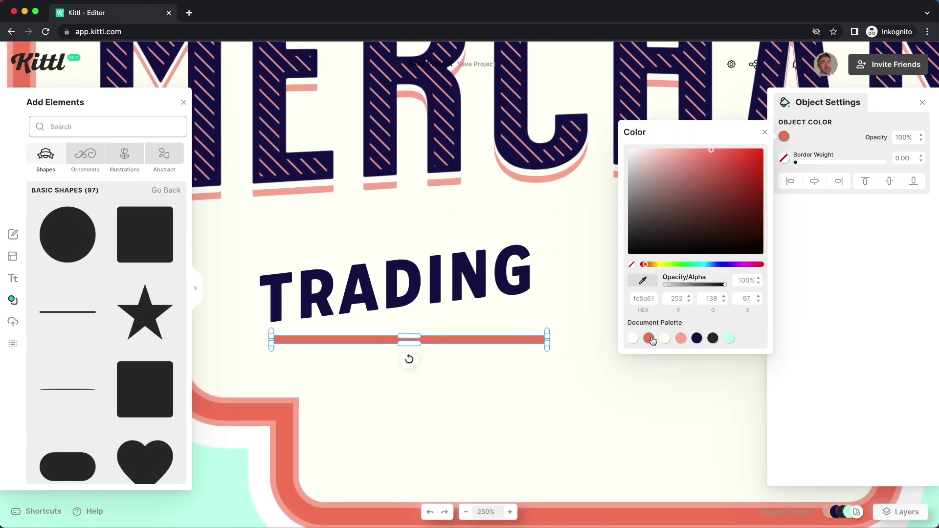
# Rotate the coral line to follow TRADING's slope, and set the text's Angle curve to 45%
pyautogui.moveTo(410, 360); pyautogui.dragTo(416, 370)
pyautogui.moveTo(410, 334); pyautogui.dragTo(397, 322)
pyautogui.moveTo(398, 345); pyautogui.dragTo(398, 347)
pyautogui.click(396, 286)
pyautogui.moveTo(858, 405); pyautogui.dragTo(853, 406)
# Duplicate the coral line above TRADING and reposition the word together with both lines under MERCHANT's left half
pyautogui.click(455, 333)
pyautogui.keyDown('alt'); pyautogui.moveTo(457, 315); pyautogui.dragTo(457, 230); pyautogui.keyUp('alt')
pyautogui.scroll(-2, 320, 388)
pyautogui.moveTo(320, 389); pyautogui.dragTo(398, 259)
pyautogui.moveTo(398, 259); pyautogui.dragTo(375, 259)
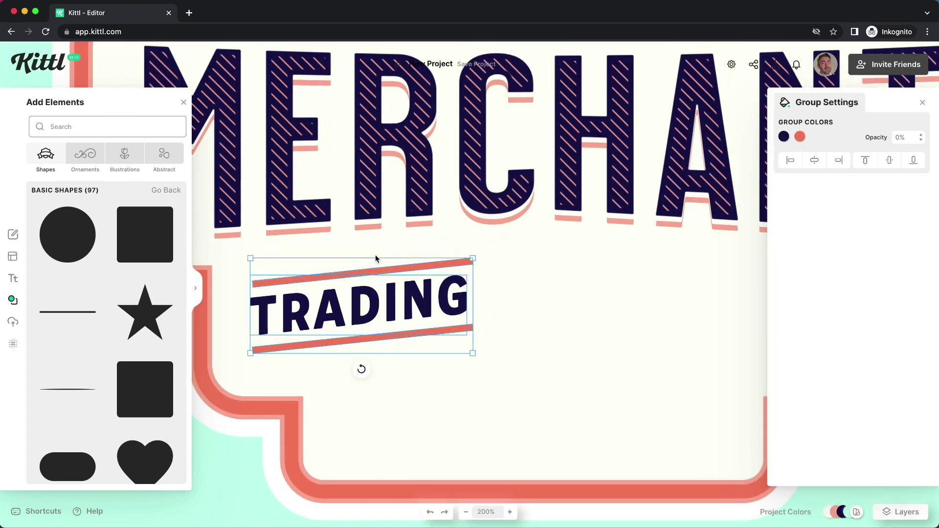
pyautogui.click(485, 379)
# Duplicate the TRADING text to the right of the original and set the copy's Angle curve to -45%
pyautogui.click(416, 321)
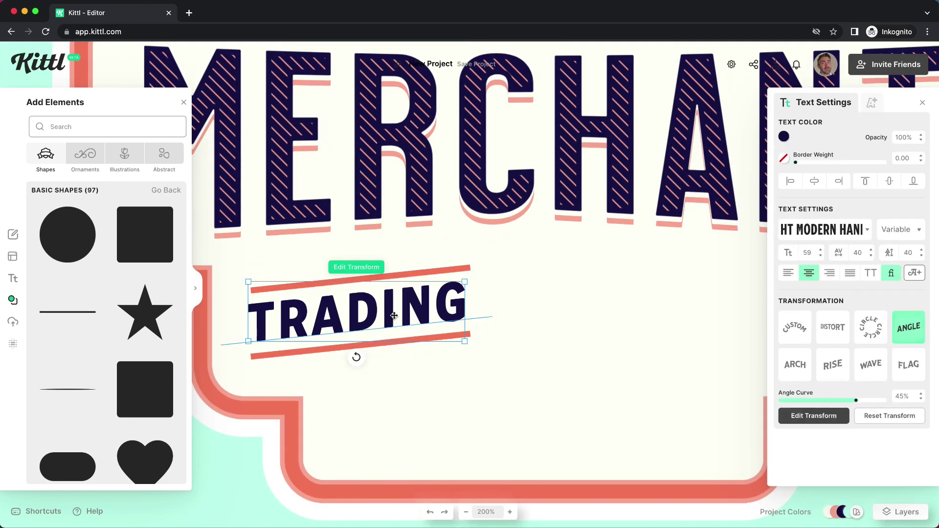
pyautogui.press('super+d')
pyautogui.moveTo(394, 316); pyautogui.dragTo(681, 328)
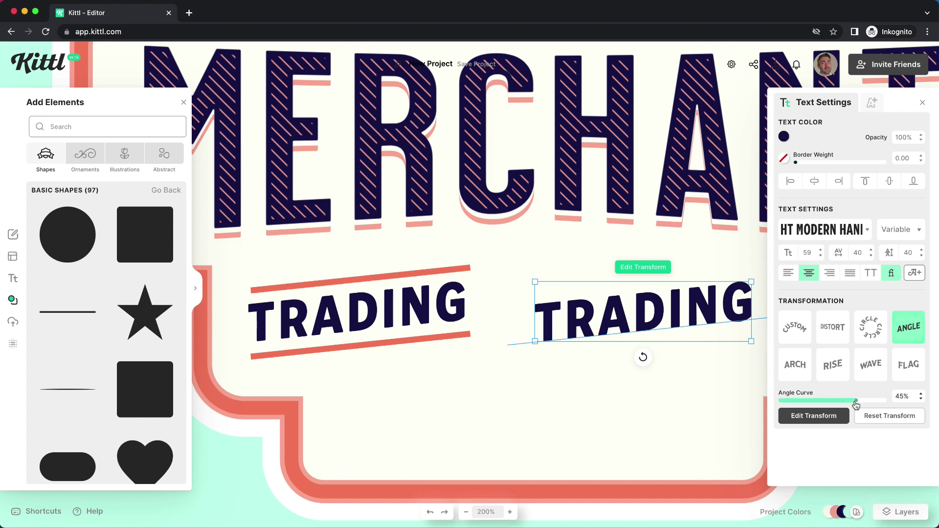
pyautogui.moveTo(860, 404); pyautogui.dragTo(811, 405)
pyautogui.click(667, 395)
# Duplicate both coral lines, flip the copies horizontally and place them around the second TRADING text
pyautogui.click(450, 340)
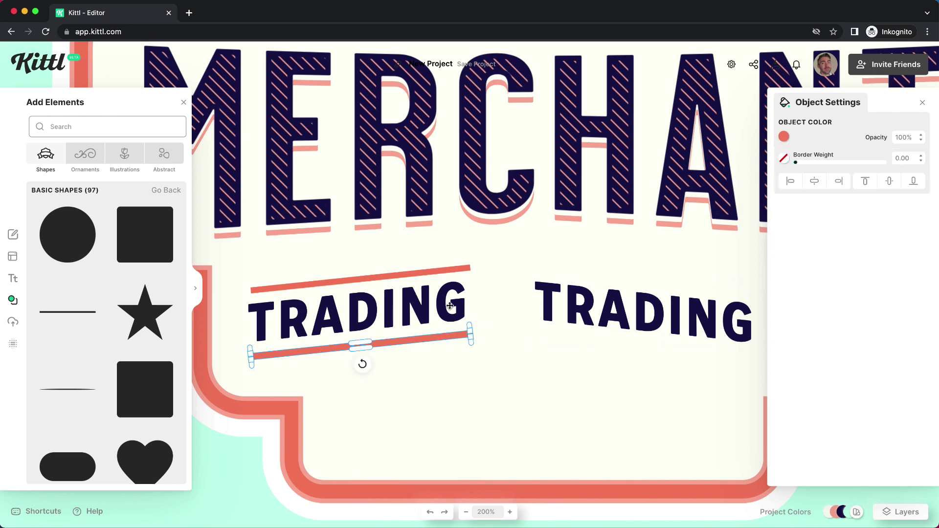
pyautogui.keyDown('shift'); pyautogui.click(447, 271); pyautogui.keyUp('shift')
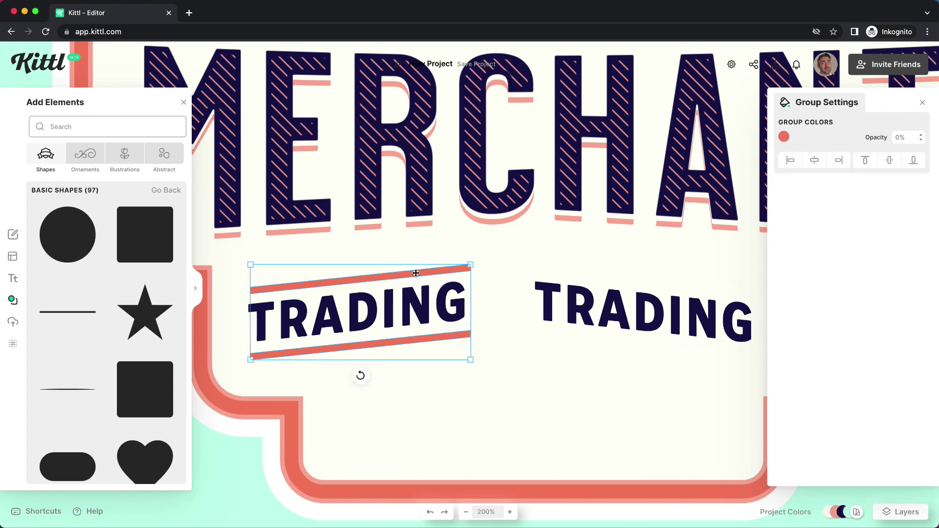
pyautogui.moveTo(416, 273); pyautogui.dragTo(625, 276)
pyautogui.rightClick(625, 276)
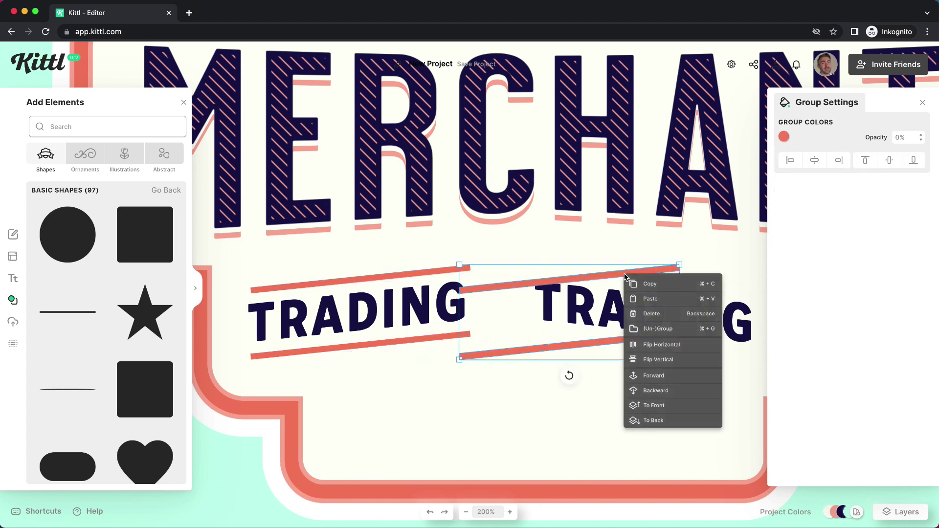
pyautogui.click(657, 346)
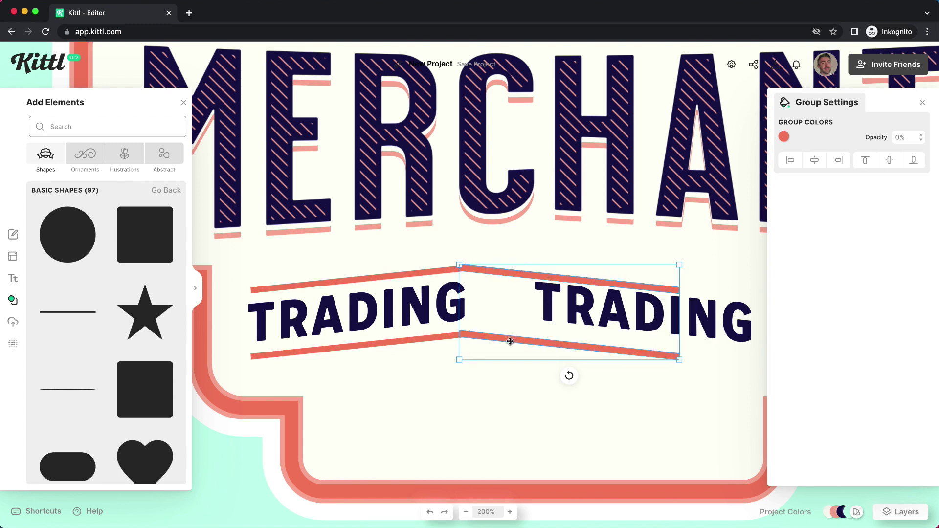
pyautogui.moveTo(510, 342); pyautogui.dragTo(588, 341)
# Change the wording of the second TRADING text to COMPANY
pyautogui.doubleClick(612, 318)
pyautogui.write('COMPA')
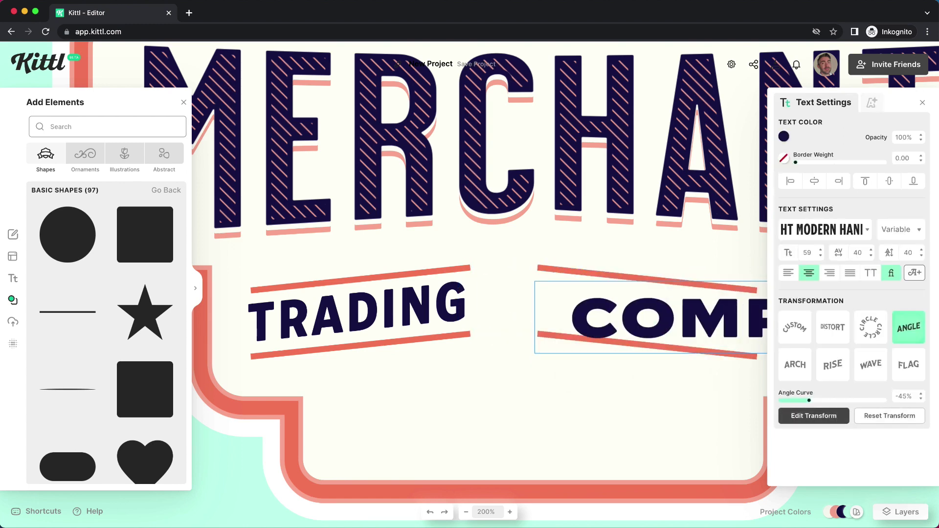
pyautogui.write('NY')
pyautogui.click(568, 428)
# Reduce the COMPANY text's variable font width to fit its coral lines, and center it between them
pyautogui.hscroll(2, 568, 428)
pyautogui.click(899, 229)
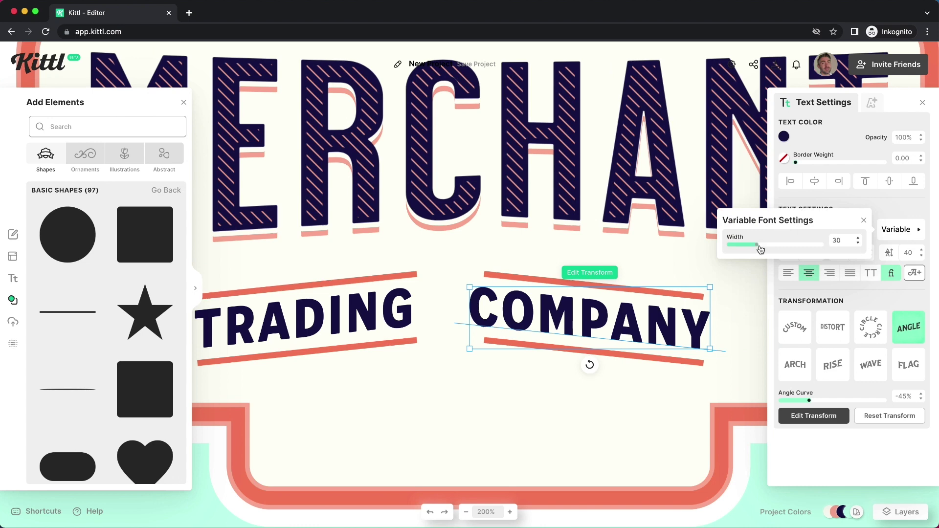
pyautogui.moveTo(755, 246); pyautogui.dragTo(748, 246)
pyautogui.moveTo(687, 316); pyautogui.dragTo(692, 315)
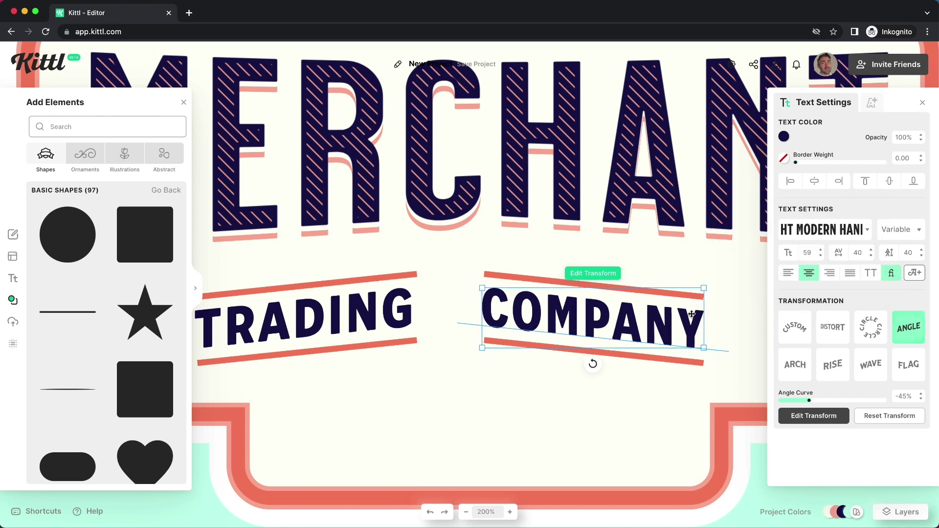
pyautogui.click(683, 362)
pyautogui.click(678, 386)
# Group COMPANY with its two coral lines and TRADING with its two coral lines
pyautogui.press('super+minus')
pyautogui.scroll(1, 670, 389)
pyautogui.moveTo(660, 390); pyautogui.dragTo(627, 296)
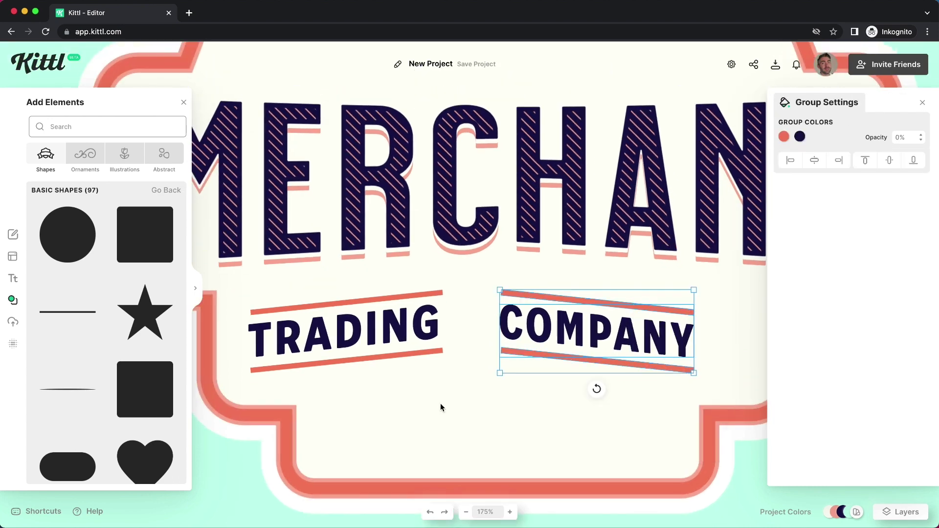
pyautogui.moveTo(435, 405); pyautogui.dragTo(410, 298)
pyautogui.click(600, 369)
# Spread the COMPANY and TRADING groups apart to leave a gap, and center the pair beneath MERCHANT
pyautogui.moveTo(601, 368); pyautogui.dragTo(645, 368)
pyautogui.scroll(-2, 414, 368)
pyautogui.moveTo(407, 356); pyautogui.dragTo(413, 357)
pyautogui.click(600, 362)
pyautogui.keyDown('shift'); pyautogui.click(413, 356); pyautogui.keyUp('shift')
pyautogui.click(614, 368)
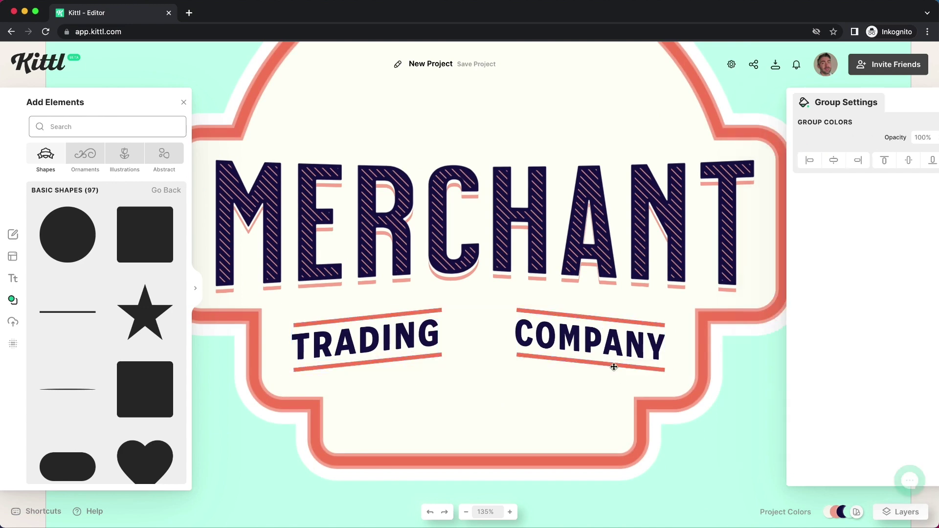
# Place a scalloped circle from the basic shapes in the gap between TRADING and COMPANY
pyautogui.scroll(-10, 105, 351)
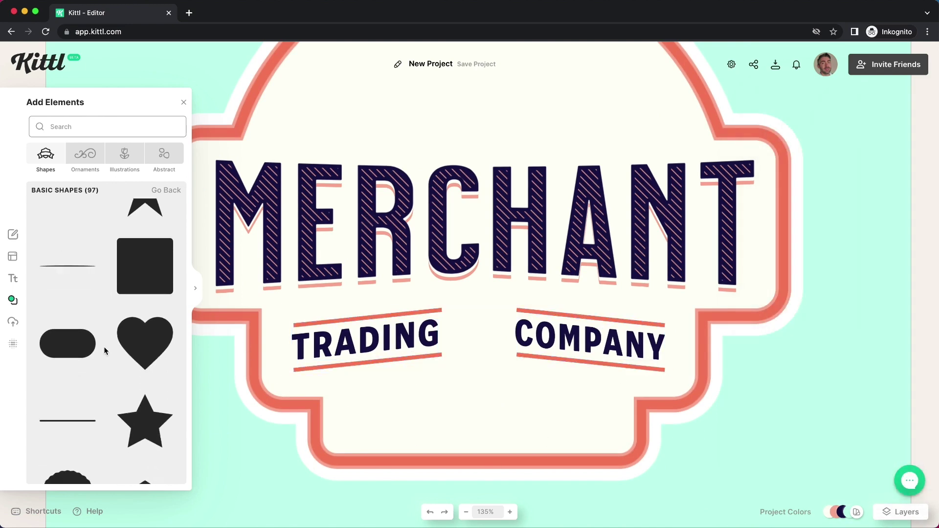
pyautogui.scroll(-8, 103, 346)
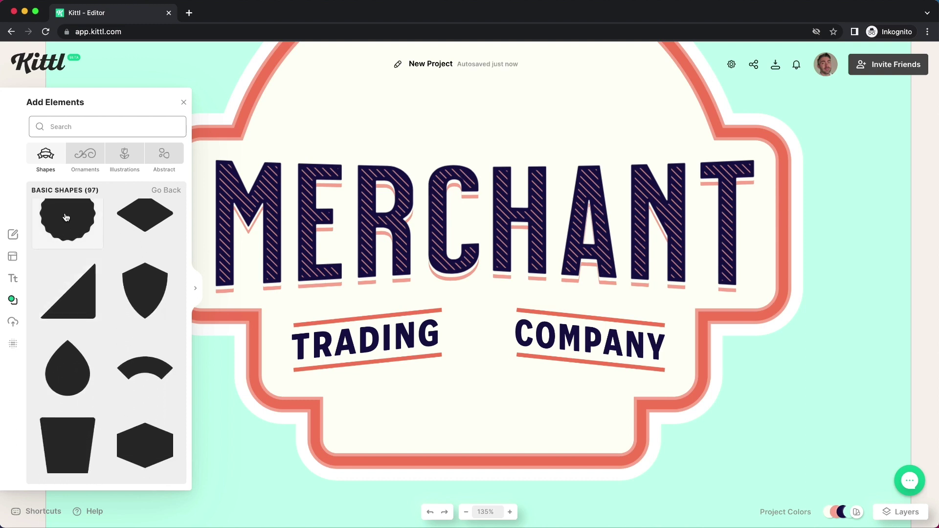
pyautogui.moveTo(67, 219); pyautogui.dragTo(476, 338)
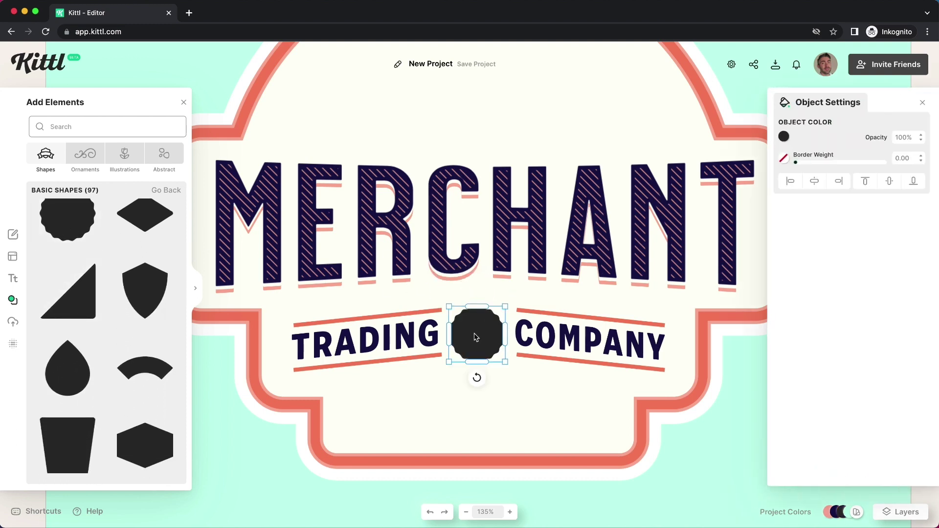
# Give the scalloped circle a coral border with a weight of 4.10 and remove its fill
pyautogui.click(784, 158)
pyautogui.click(665, 360)
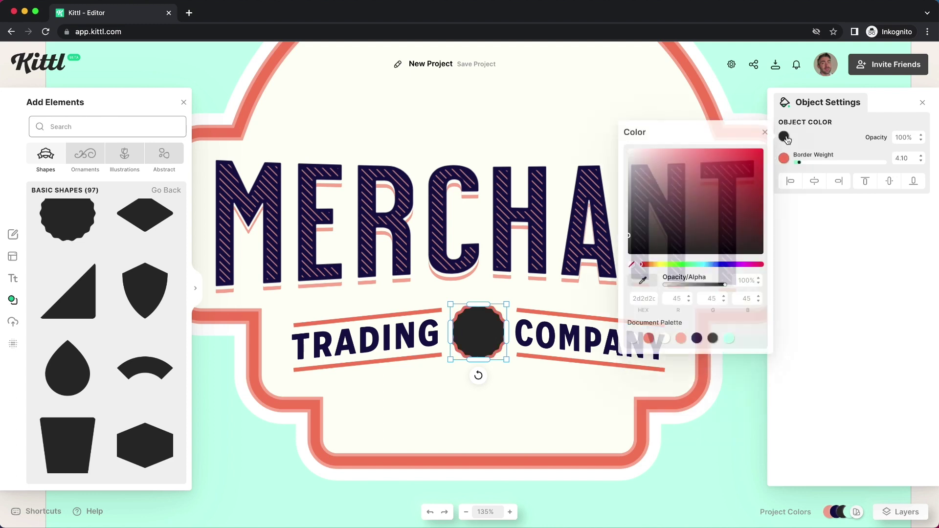
pyautogui.click(632, 266)
pyautogui.click(517, 385)
pyautogui.click(497, 354)
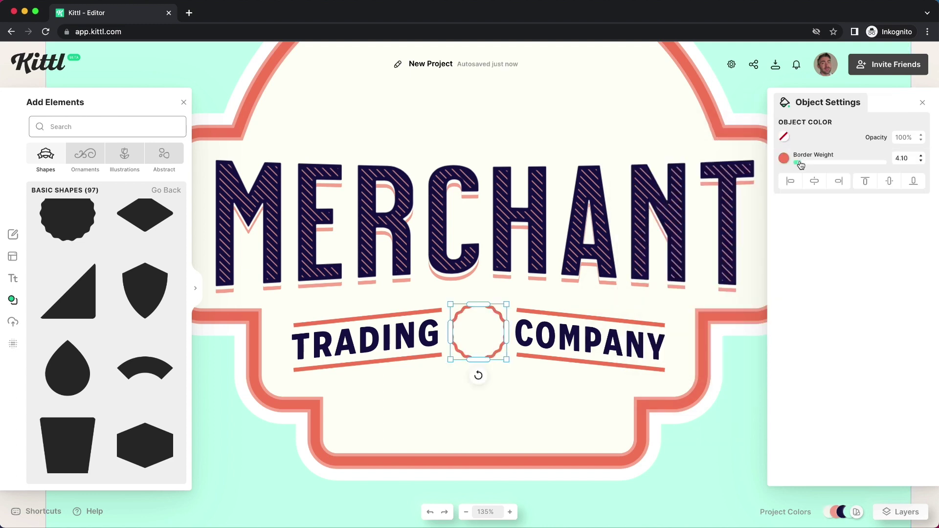
pyautogui.click(599, 402)
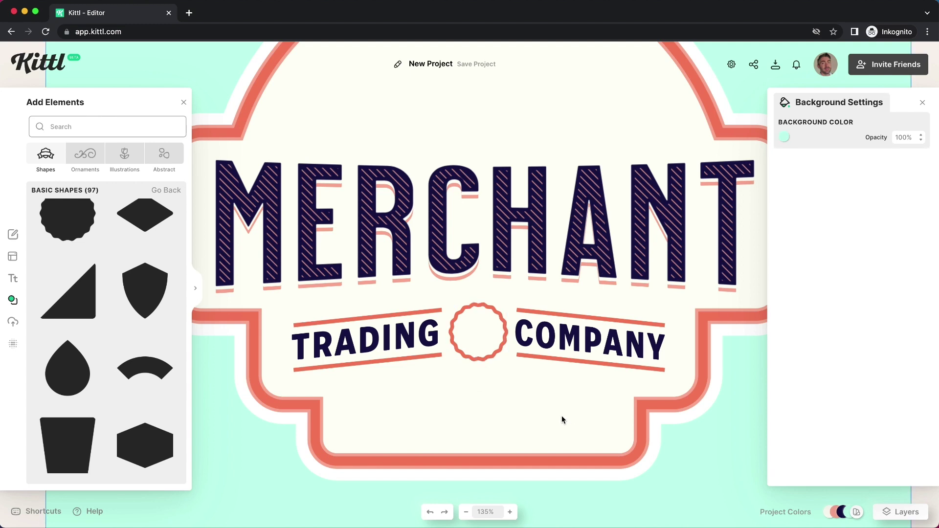
# Add a headline text below TRADING and COMPANY, and apply the interlocking monogram typeface in Serif 02 style
pyautogui.press('t')
pyautogui.moveTo(543, 282); pyautogui.dragTo(547, 399)
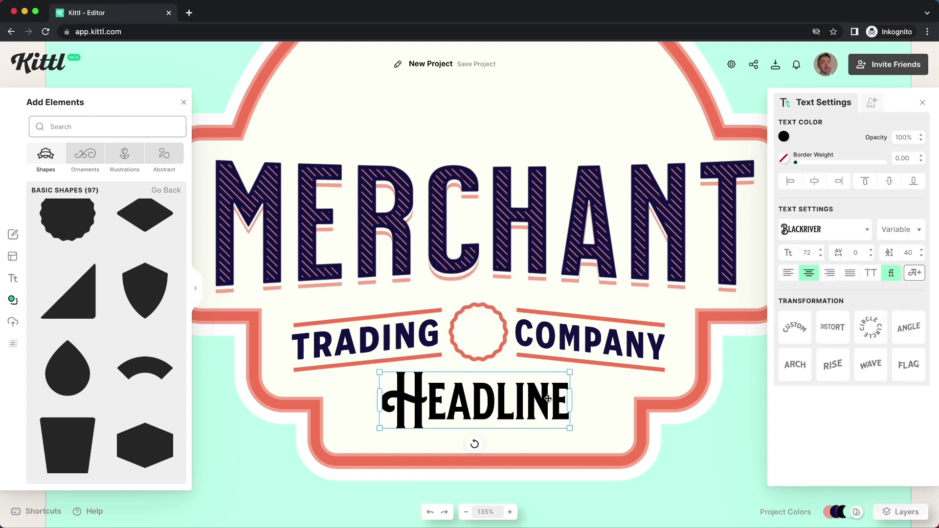
pyautogui.click(792, 230)
pyautogui.click(721, 100)
pyautogui.click(750, 101)
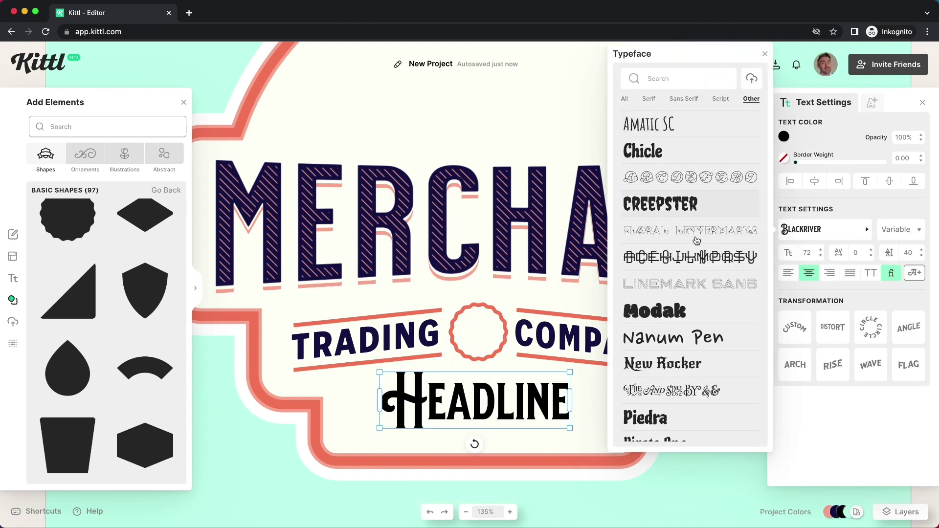
pyautogui.click(696, 249)
# Replace the new headline's wording with the letters of the interlocking TM monogram
pyautogui.doubleClick(524, 395)
pyautogui.press('super+a')
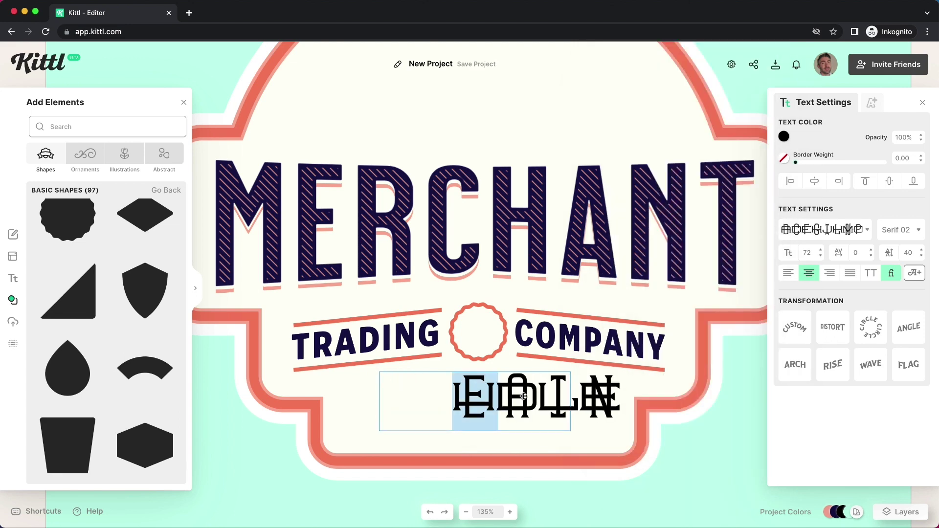
pyautogui.press('super+a')
pyautogui.press('BackSpace')
pyautogui.press('Escape')
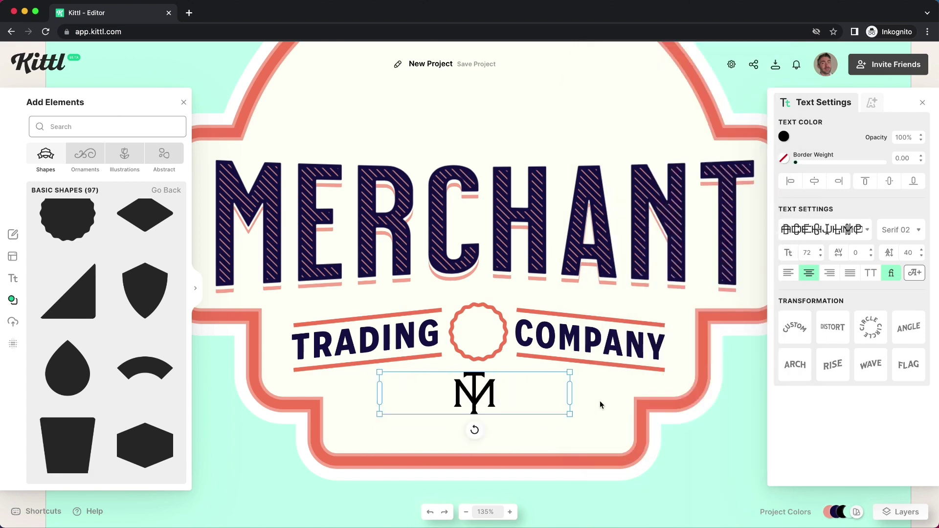
# Color the TM monogram coral, then shrink it and fit it inside the scalloped circle
pyautogui.click(783, 137)
pyautogui.click(649, 340)
pyautogui.moveTo(570, 393); pyautogui.dragTo(487, 327)
pyautogui.click(820, 256)
pyautogui.click(819, 256)
pyautogui.click(504, 396)
# Add a widened text line above MERCHANT reading ONLY SUPERIOR QUALITY GOODS
pyautogui.scroll(-5, 500, 392)
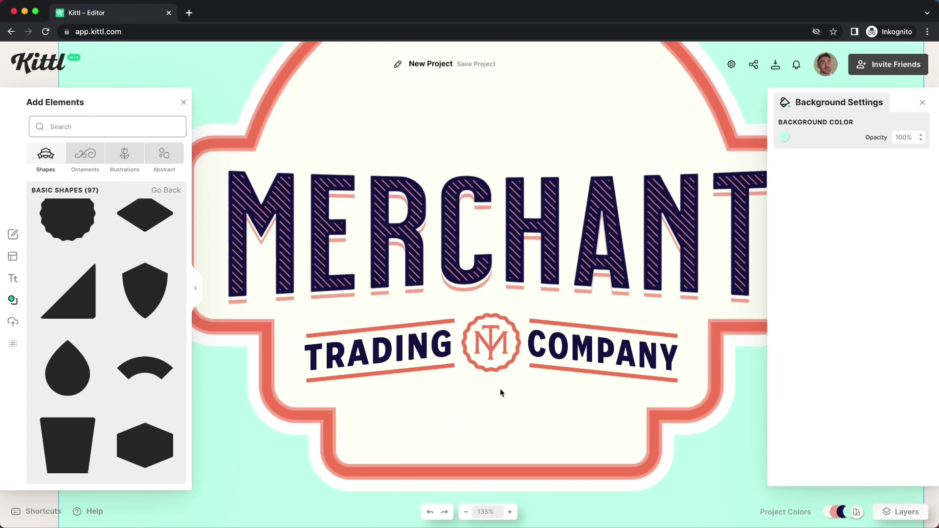
pyautogui.press('space')
pyautogui.moveTo(494, 369); pyautogui.dragTo(507, 465)
pyautogui.press('t')
pyautogui.moveTo(482, 286); pyautogui.dragTo(482, 233)
pyautogui.moveTo(552, 236); pyautogui.dragTo(728, 238)
pyautogui.doubleClick(568, 209)
pyautogui.write('ONLY SUPERIOR QUALITY GOODS')
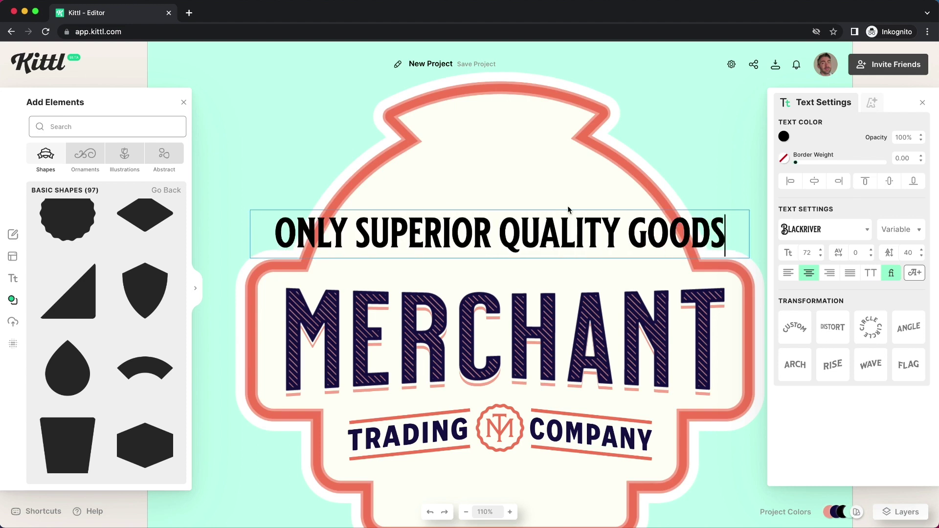
# Set the ONLY SUPERIOR QUALITY GOODS text in the HT Modern Hand Slab typeface and reduce its size to 27
pyautogui.press('Escape')
pyautogui.click(821, 256)
pyautogui.click(825, 229)
pyautogui.scroll(-15, 741, 203)
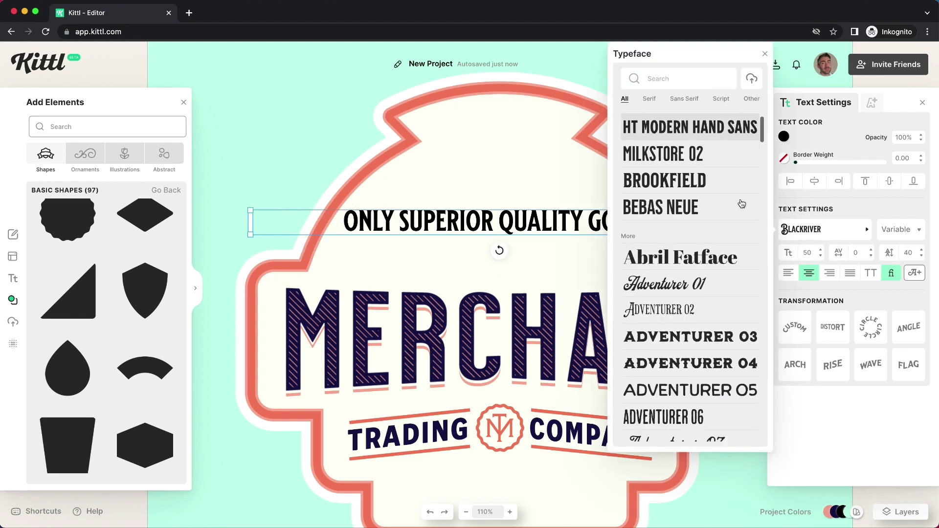
pyautogui.scroll(-5, 742, 204)
pyautogui.click(721, 312)
pyautogui.click(821, 256)
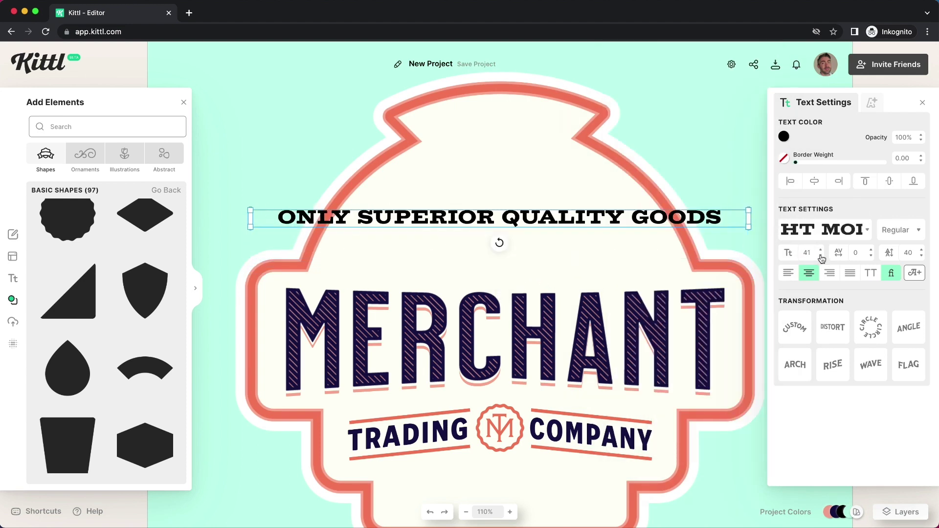
# Curve the slogan with the Circle transformation, reduce the circle to fit the badge's dome, and color the text navy
pyautogui.click(870, 327)
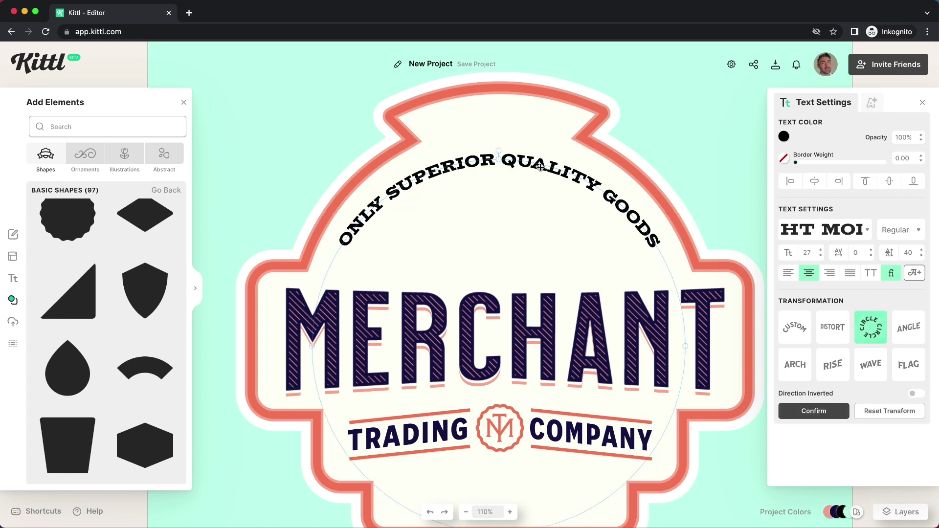
pyautogui.scroll(-2, 536, 219)
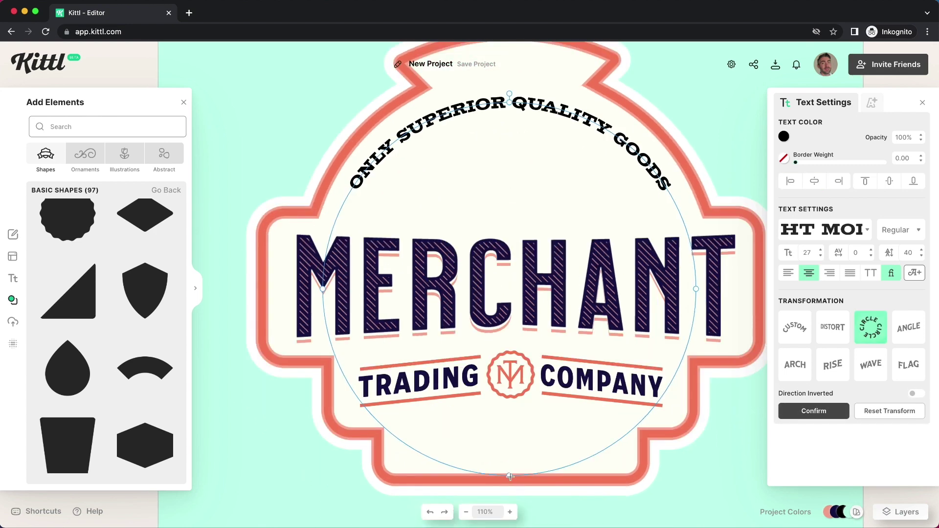
pyautogui.moveTo(510, 477); pyautogui.dragTo(509, 443)
pyautogui.click(784, 137)
pyautogui.click(696, 337)
# Set the curved slogan's letter spacing to 100 and confirm the circle transformation
pyautogui.click(859, 251)
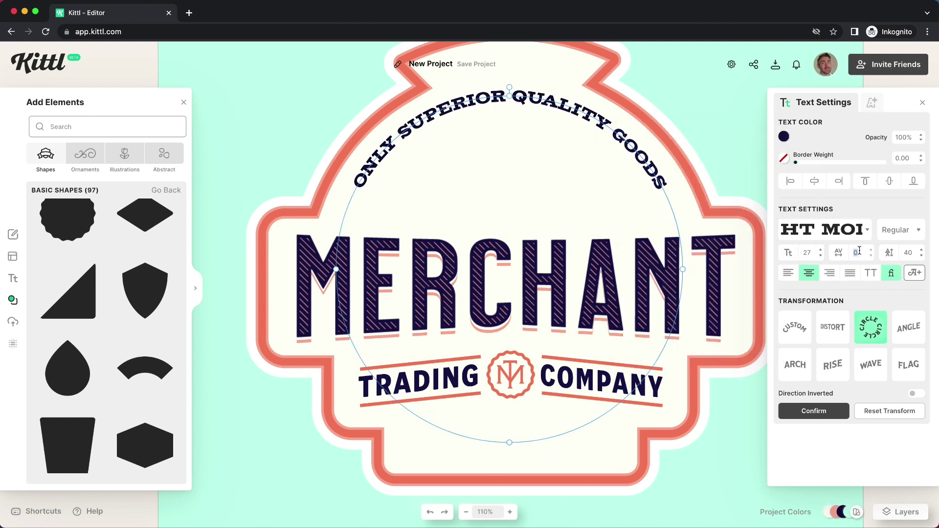
pyautogui.write('50')
pyautogui.press('Tab')
pyautogui.press('Return')
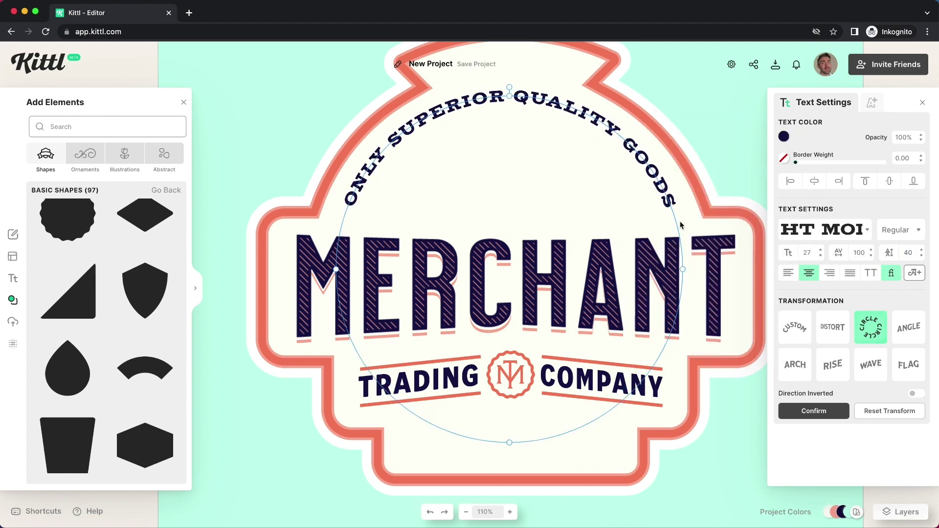
pyautogui.click(820, 410)
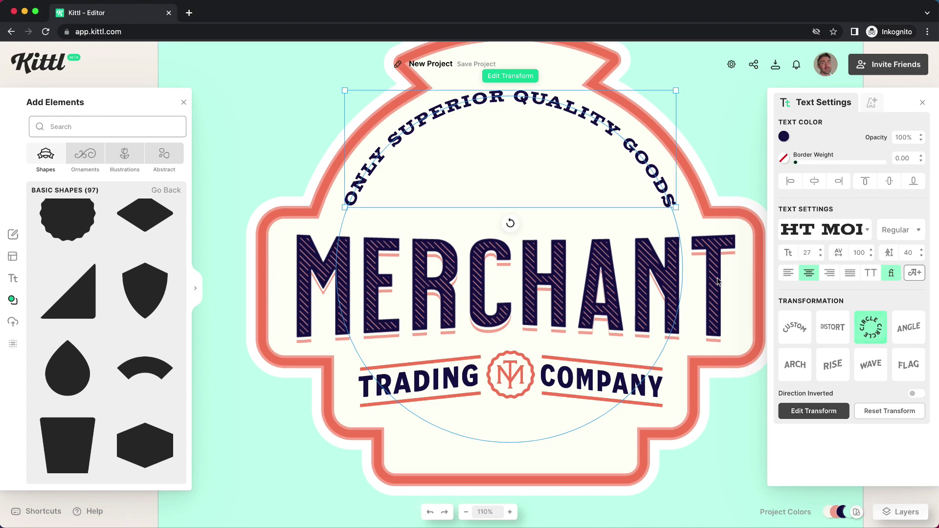
# Insert a bullet glyph at both the start and the end of the ONLY SUPERIOR QUALITY GOODS text
pyautogui.doubleClick(657, 180)
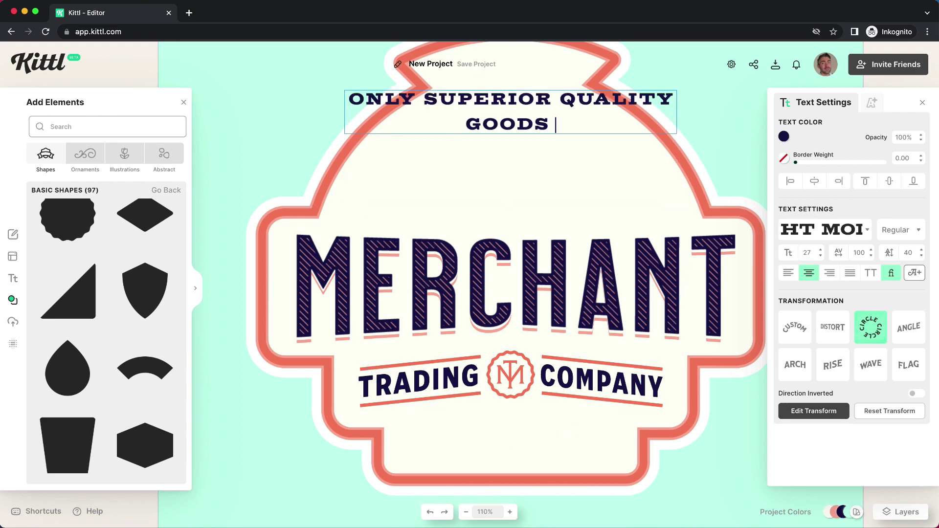
pyautogui.click(914, 273)
pyautogui.scroll(-15, 807, 240)
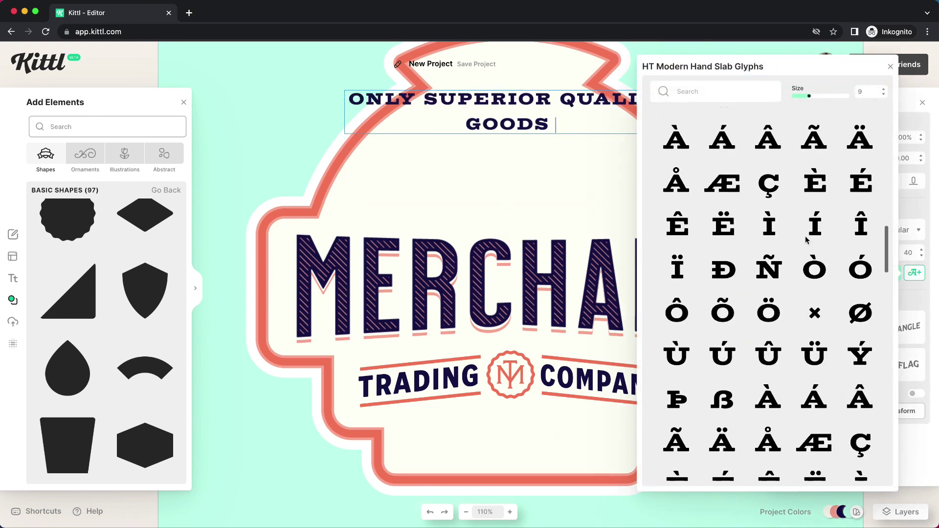
pyautogui.scroll(-8, 806, 240)
pyautogui.click(814, 335)
pyautogui.click(556, 124)
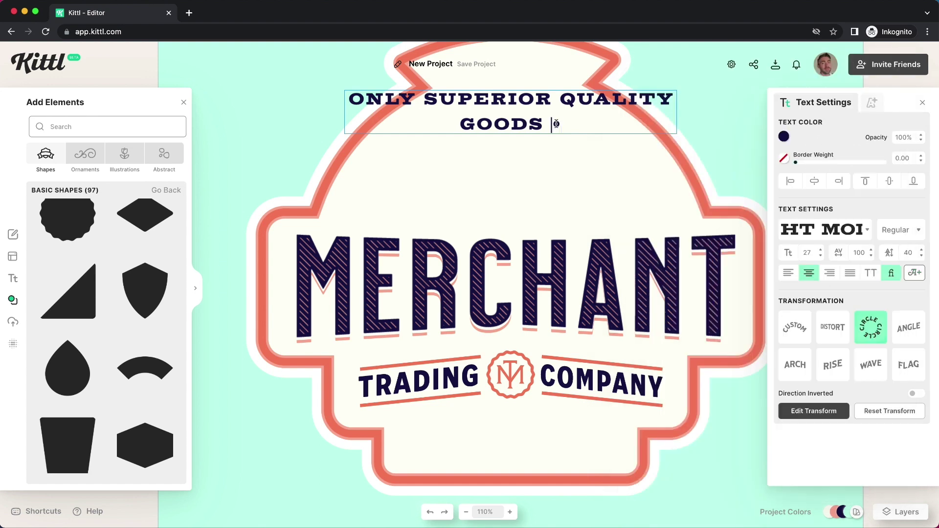
pyautogui.click(351, 101)
pyautogui.write('•')
pyautogui.click(471, 195)
# Reduce the letter spacing of the bulleted, curved slogan so it fits above MERCHANT
pyautogui.click(871, 256)
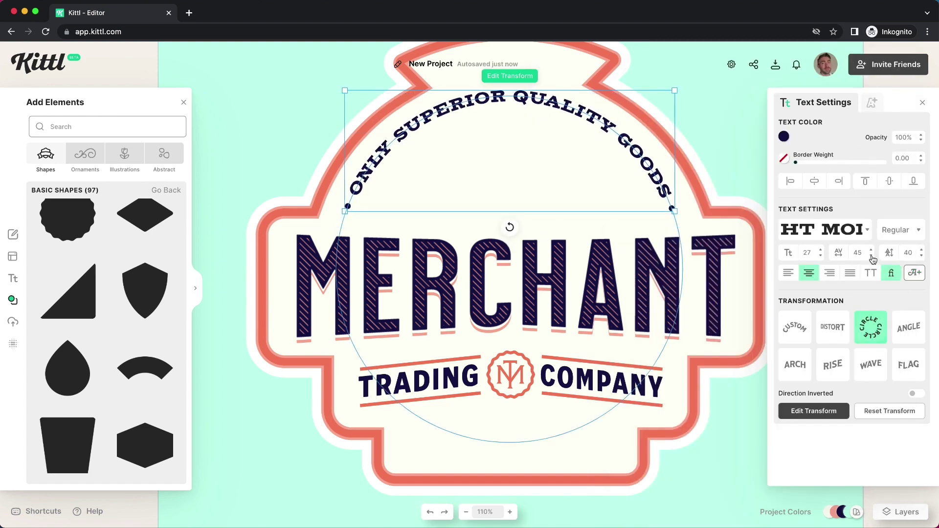
pyautogui.click(871, 256)
pyautogui.click(871, 256)
pyautogui.click(871, 255)
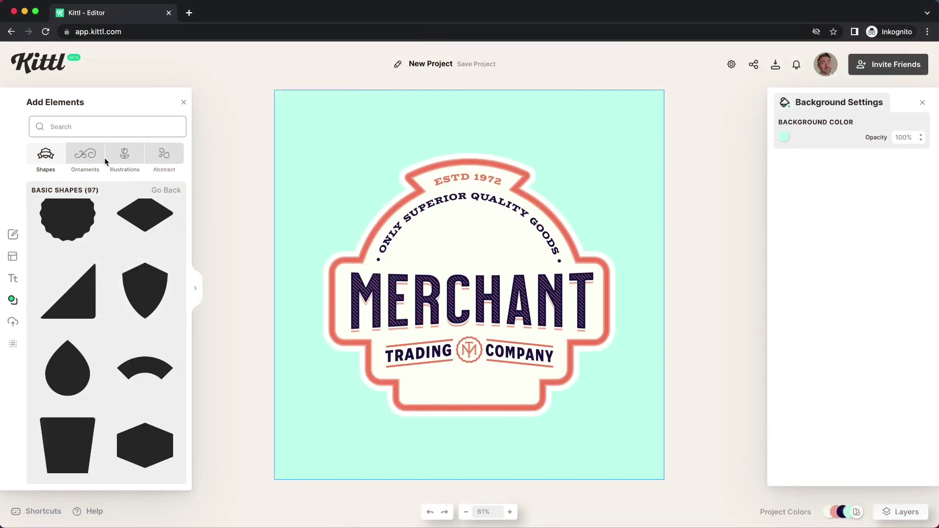
# Search the elements library for "bridge" and place the two-tower suspension bridge between the curved slogan and MERCHANT
pyautogui.click(111, 163)
pyautogui.scroll(-3, 142, 313)
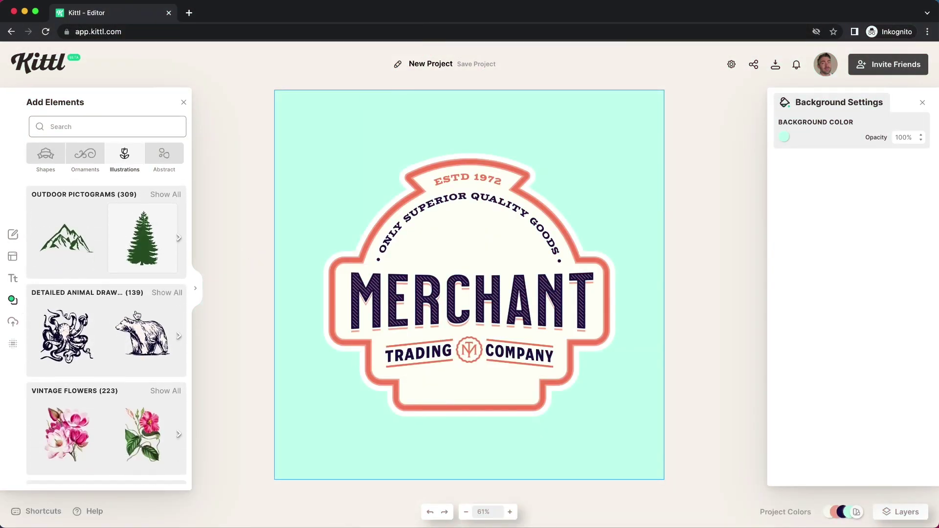
pyautogui.scroll(-7, 137, 315)
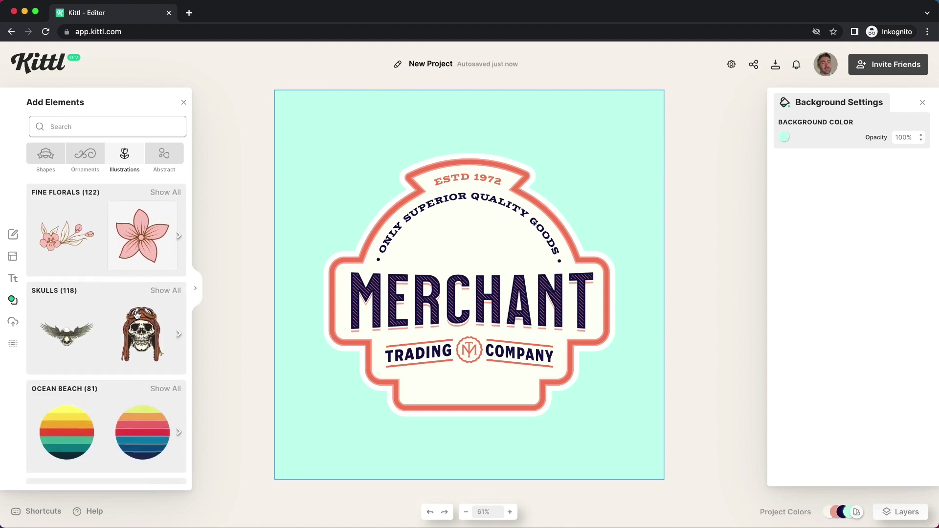
pyautogui.scroll(-6, 137, 316)
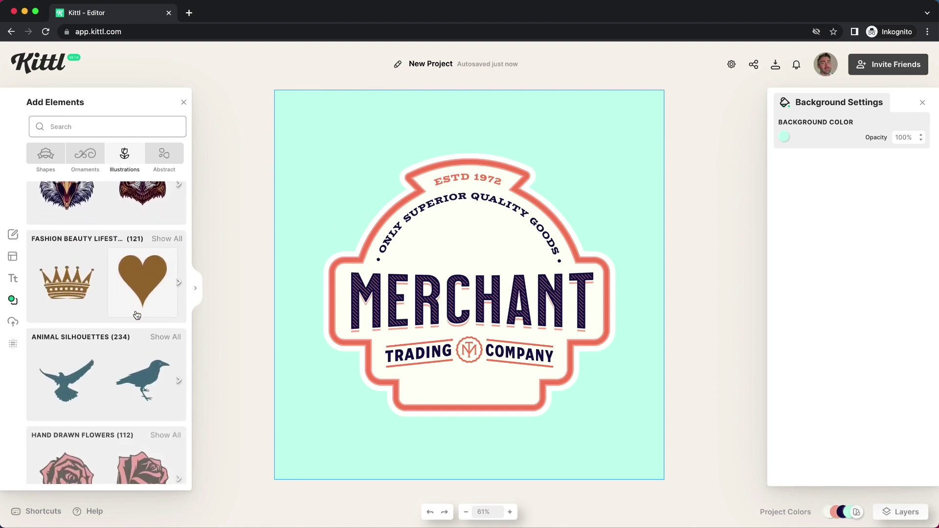
pyautogui.scroll(-3, 137, 316)
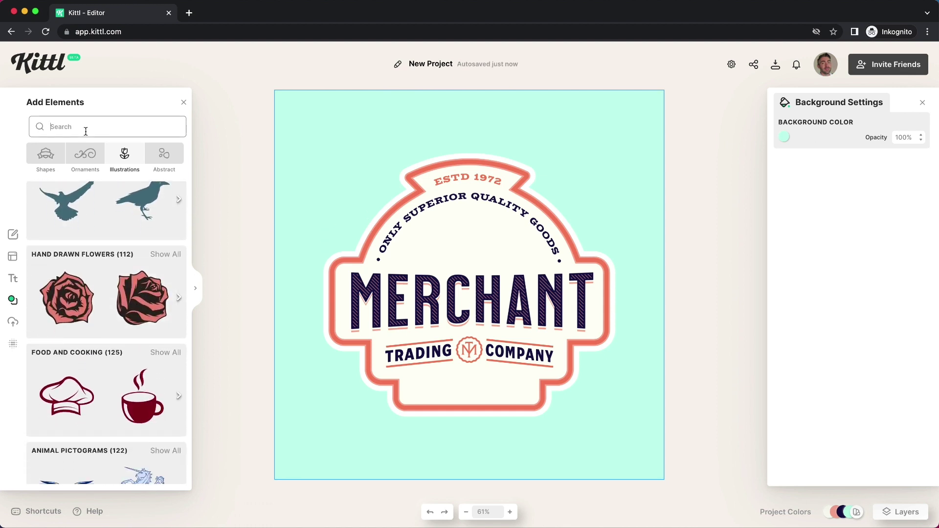
pyautogui.write('bridge')
pyautogui.press('Return')
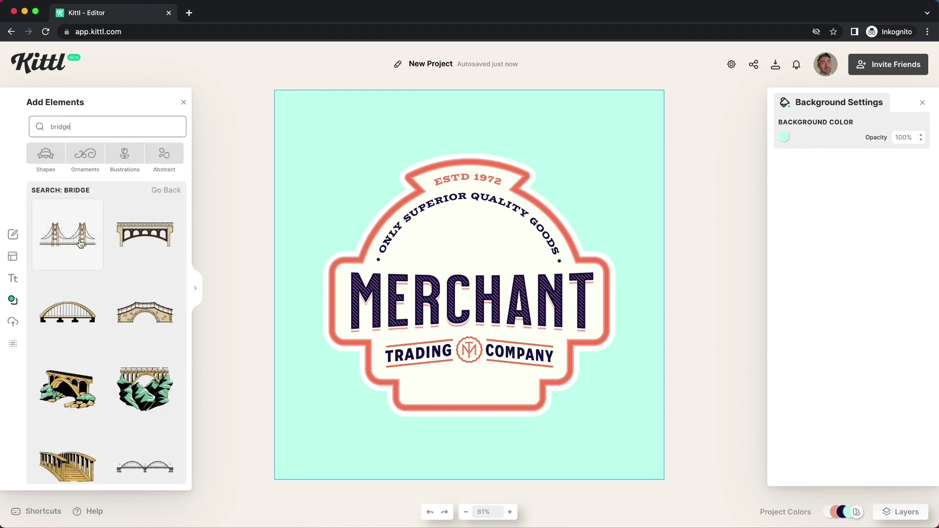
pyautogui.click(82, 252)
pyautogui.moveTo(501, 270); pyautogui.dragTo(526, 214)
# Recolor the bridge illustration from the document palette, with navy lines and light pink and coral towers
pyautogui.scroll(5, 582, 220)
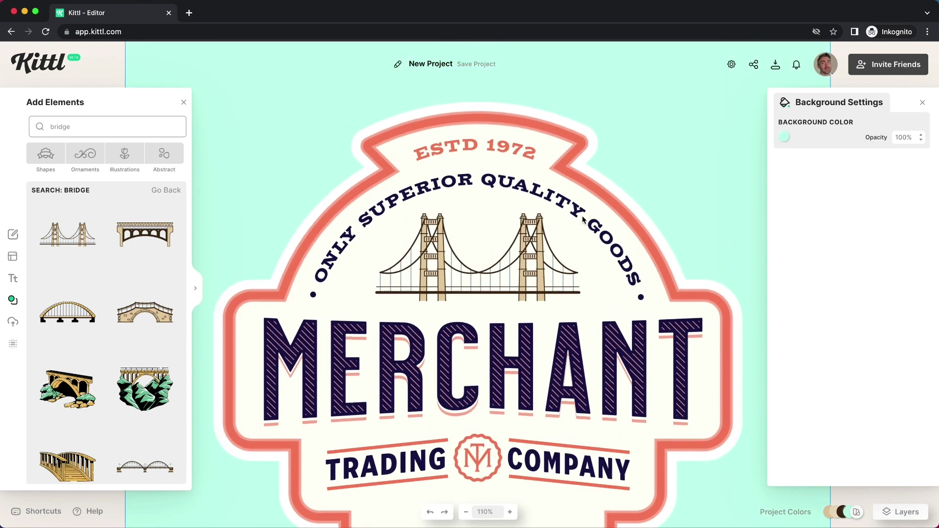
pyautogui.click(784, 137)
pyautogui.click(696, 337)
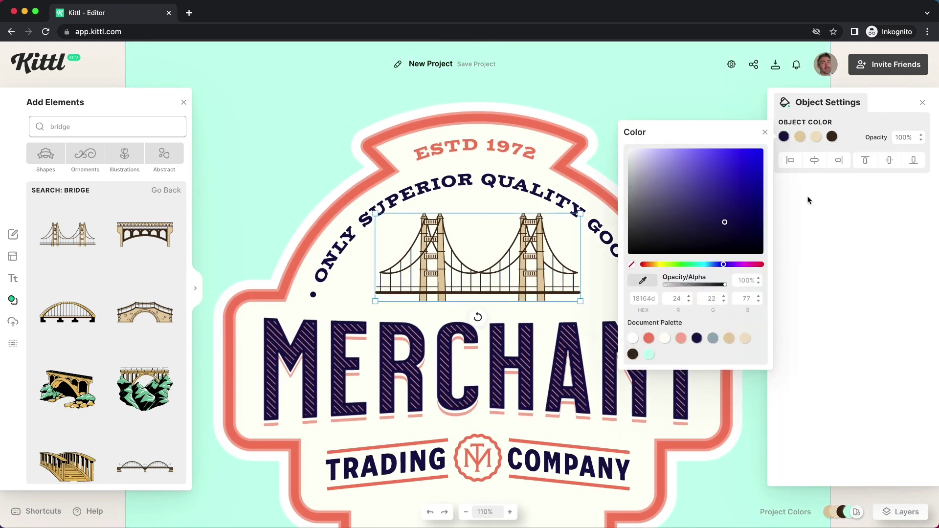
pyautogui.click(831, 136)
pyautogui.click(849, 137)
pyautogui.click(799, 136)
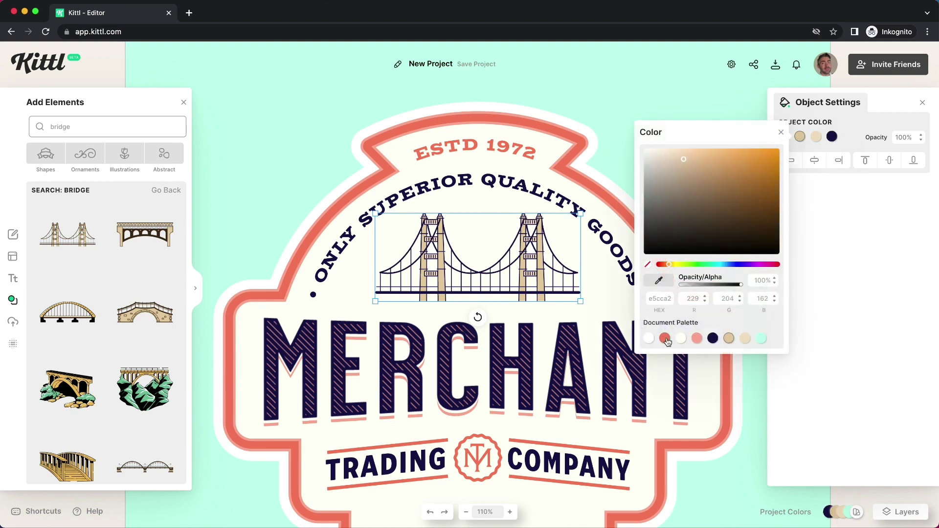
pyautogui.click(664, 338)
pyautogui.click(697, 338)
pyautogui.click(816, 137)
pyautogui.click(680, 338)
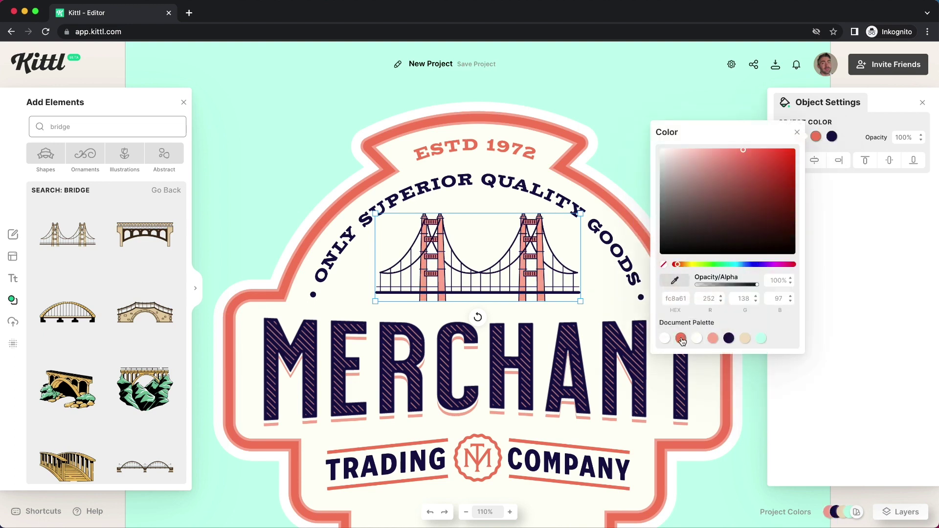
pyautogui.click(603, 304)
# Search the elements library for "sun" and place the orange eight-pointed sun between the two bridge towers
pyautogui.tripleClick(72, 136)
pyautogui.write('sun')
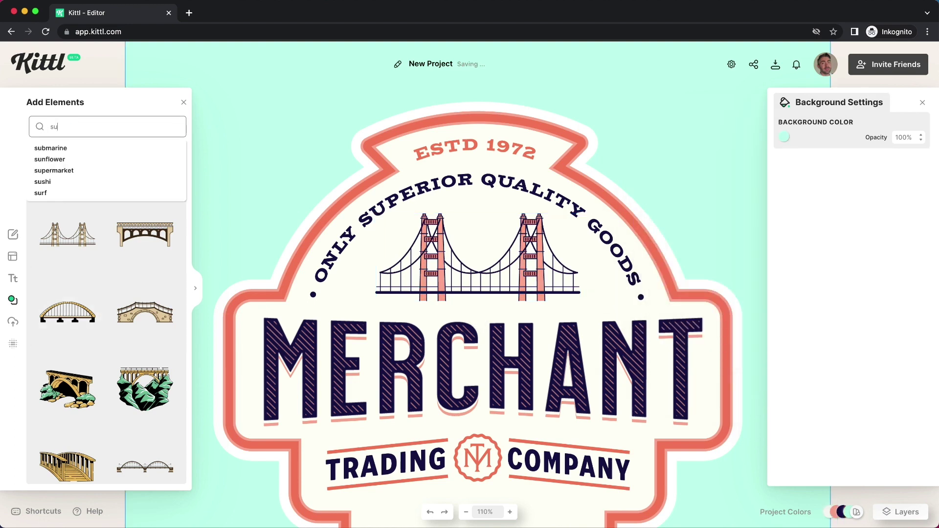
pyautogui.press('Return')
pyautogui.scroll(-5, 105, 280)
pyautogui.scroll(-15, 106, 281)
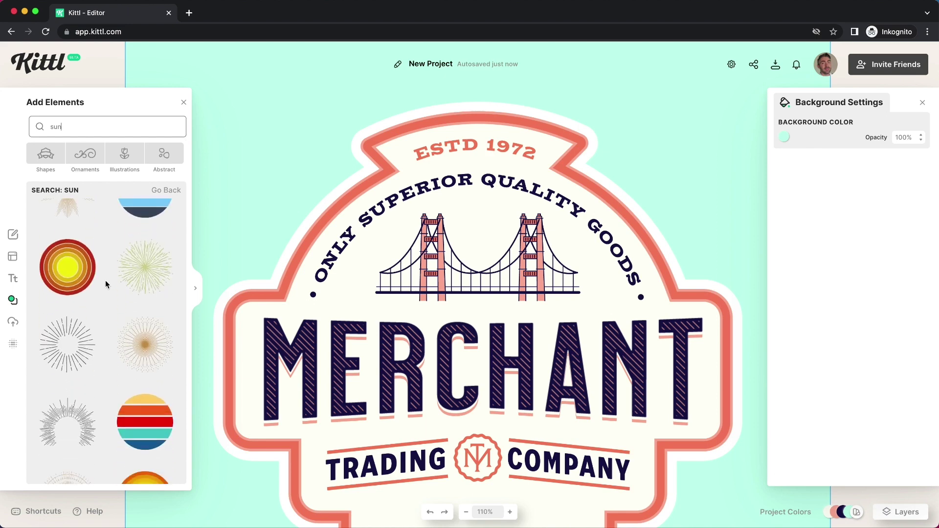
pyautogui.click(81, 363)
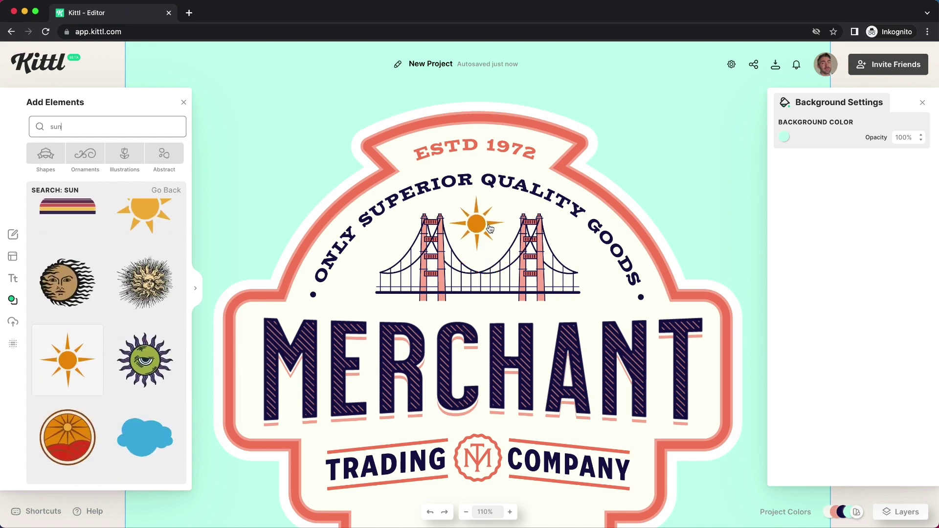
pyautogui.moveTo(479, 228)
pyautogui.mouseDown()
pyautogui.moveTo(472, 241)
pyautogui.moveTo(481, 229)
pyautogui.mouseUp()
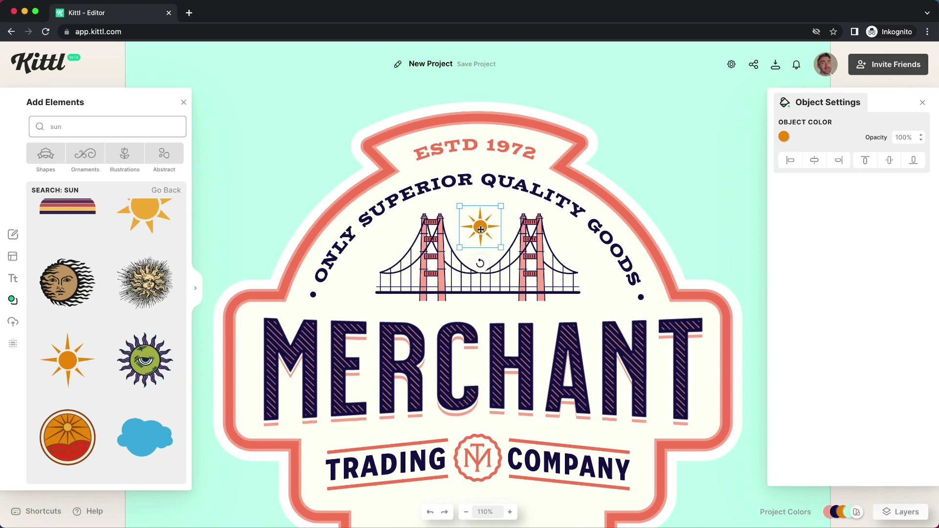
# Recolor the sun with coral from the document palette and nudge the bridge slightly left
pyautogui.click(784, 136)
pyautogui.click(650, 339)
pyautogui.moveTo(540, 254); pyautogui.dragTo(538, 254)
pyautogui.click(611, 272)
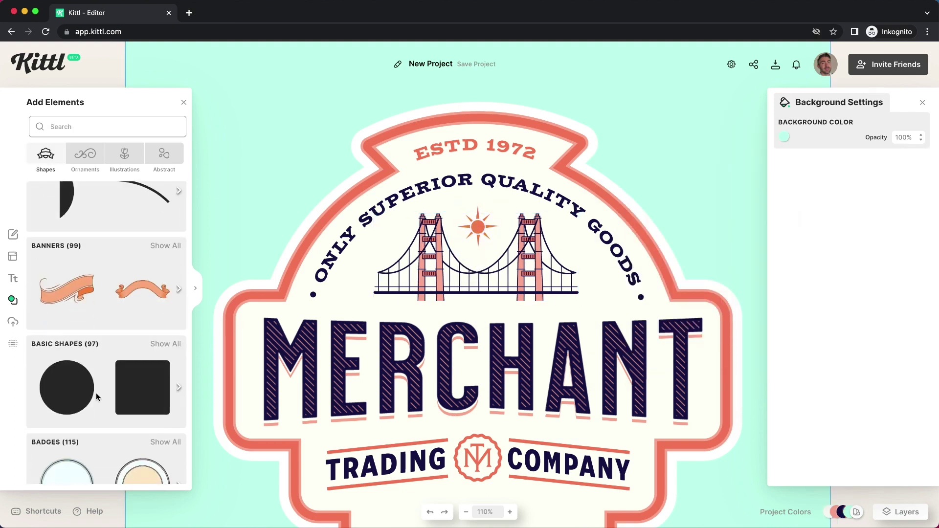
# Add a basic line shape beneath the bridge, shorten it to the left half and color it coral
pyautogui.click(166, 349)
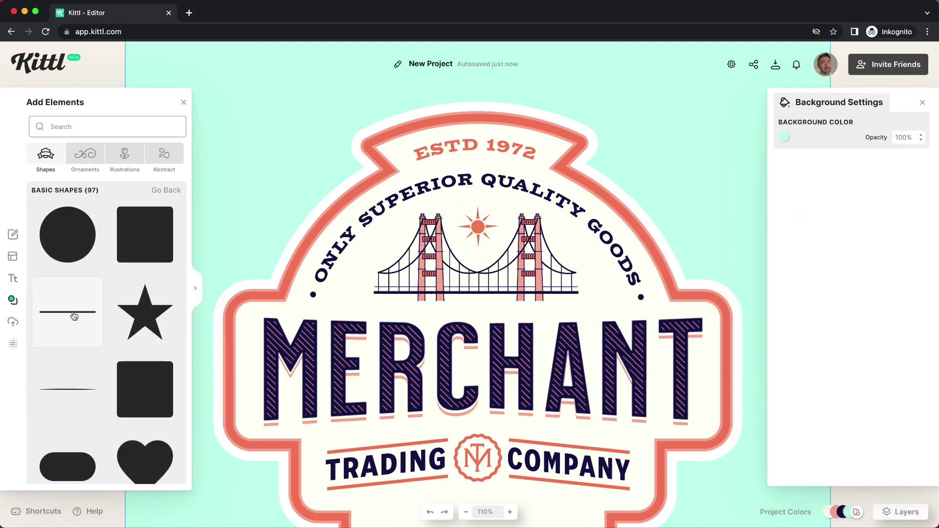
pyautogui.click(74, 314)
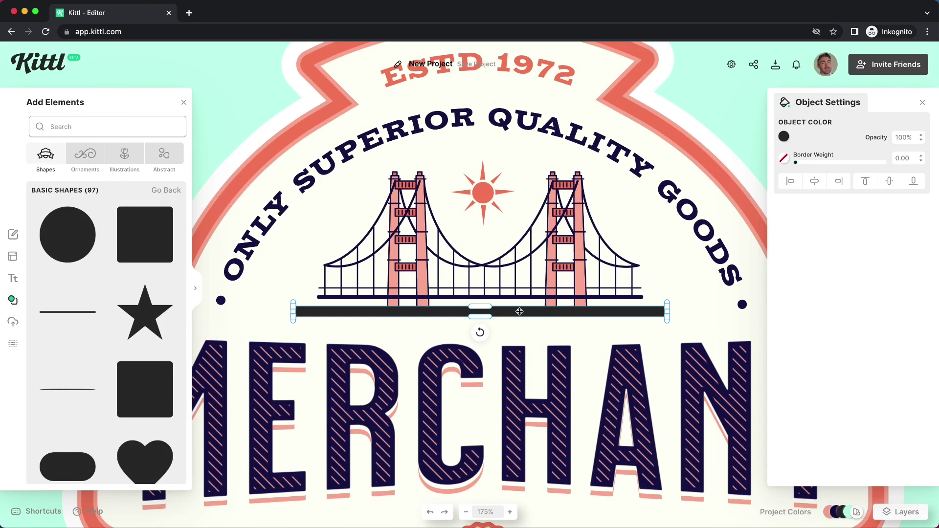
pyautogui.moveTo(667, 320); pyautogui.dragTo(513, 318)
pyautogui.moveTo(509, 313); pyautogui.dragTo(473, 313)
pyautogui.moveTo(478, 316); pyautogui.dragTo(466, 315)
pyautogui.click(784, 136)
pyautogui.click(649, 338)
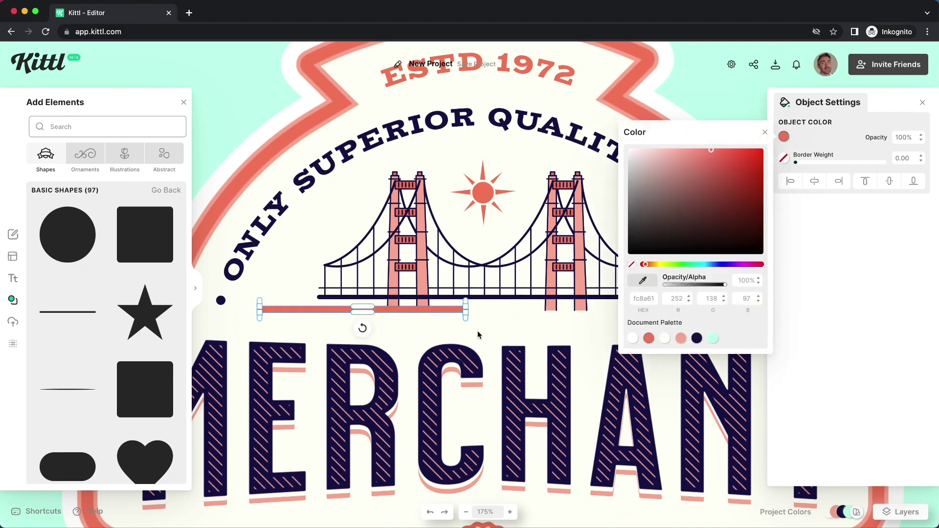
# Add a small circle just past the inner end of the coral line and color it navy
pyautogui.click(436, 311)
pyautogui.scroll(3, 407, 284)
pyautogui.moveTo(68, 235); pyautogui.dragTo(600, 356)
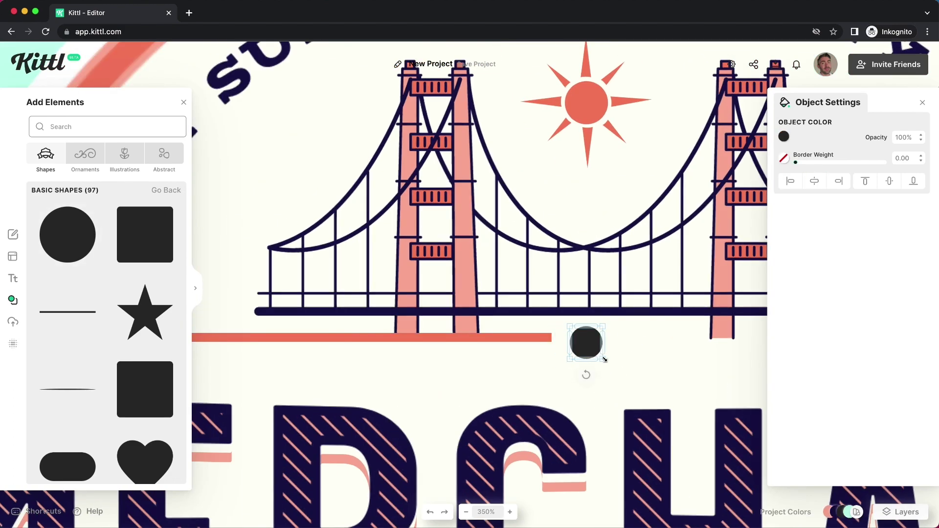
pyautogui.click(522, 338)
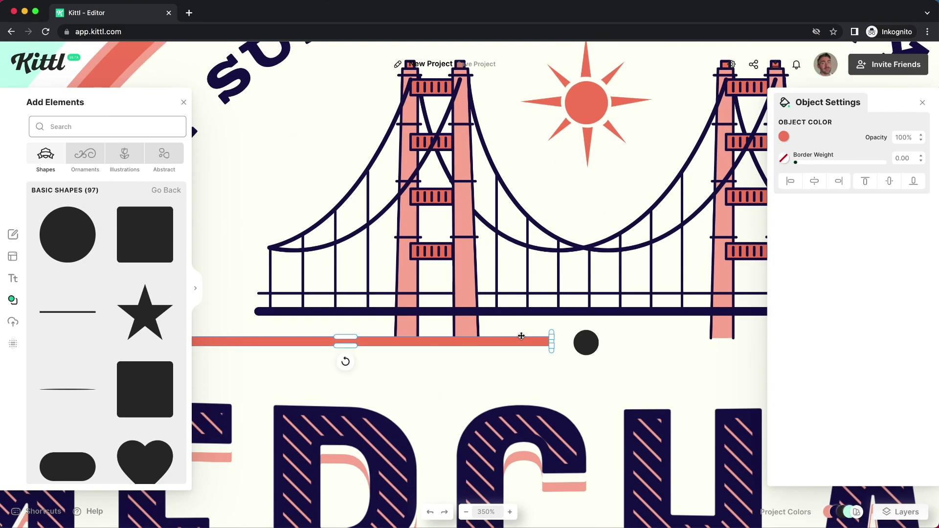
pyautogui.click(586, 342)
pyautogui.click(533, 344)
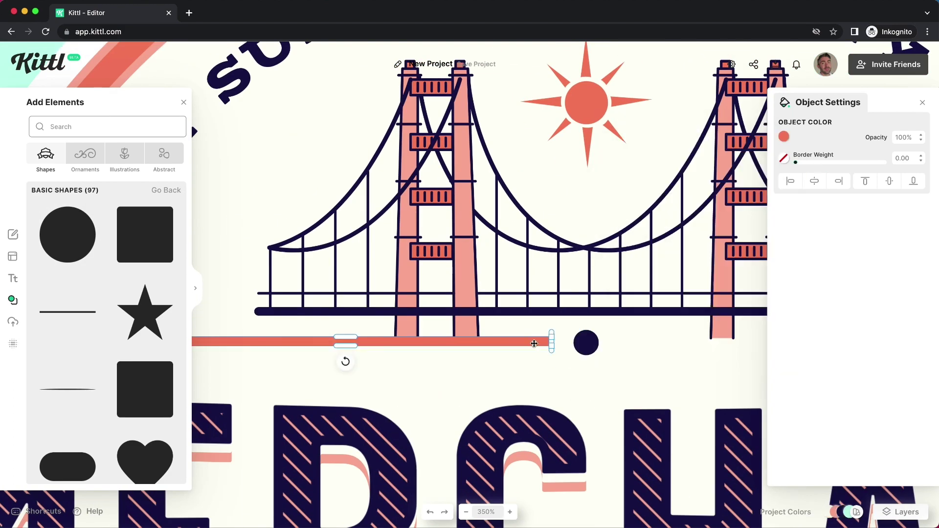
# Duplicate the coral line to the other side of the navy dot to complete the divider
pyautogui.scroll(-5, 558, 367)
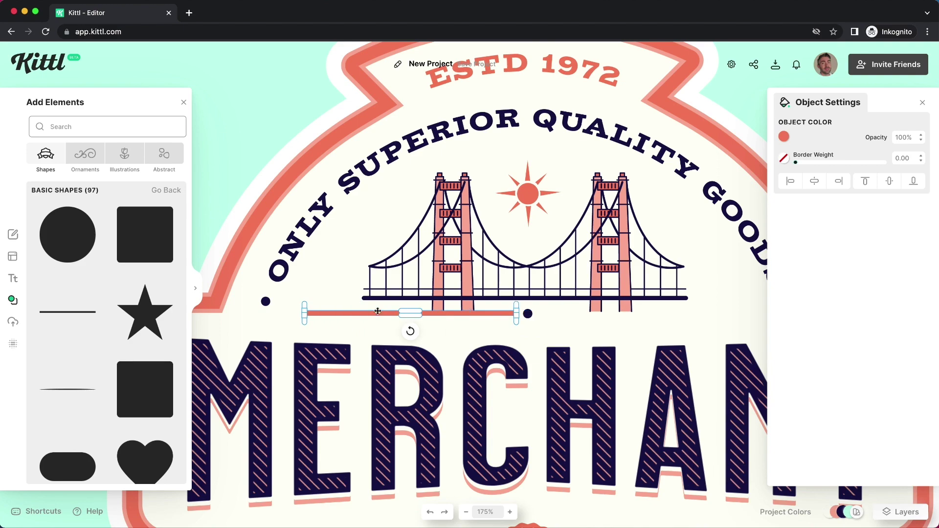
pyautogui.keyDown('alt'); pyautogui.moveTo(377, 311); pyautogui.dragTo(610, 311); pyautogui.keyUp('alt')
pyautogui.click(604, 335)
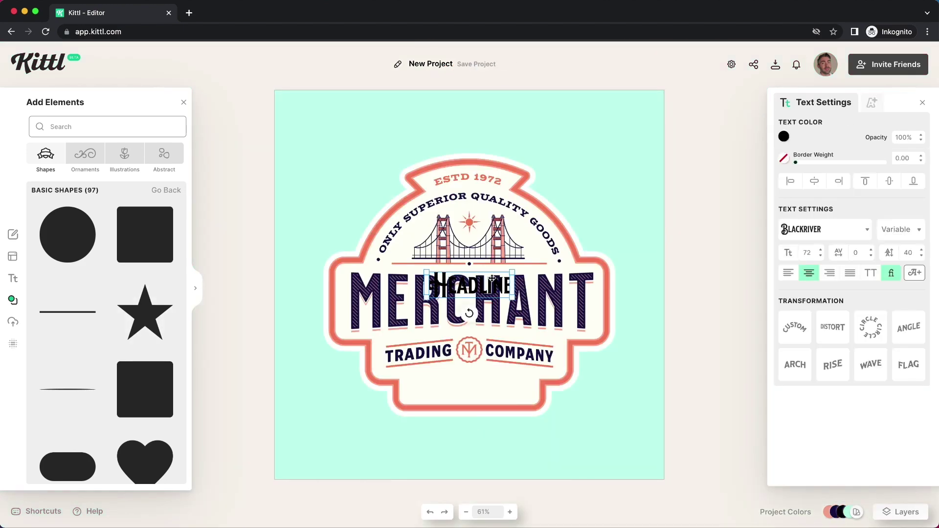
# Position the new headline text below the TM monogram and change its wording to CALIFORNIA
pyautogui.moveTo(477, 289); pyautogui.dragTo(476, 383)
pyautogui.scroll(4, 476, 383)
pyautogui.press('Return')
pyautogui.write('CALIFORNIA')
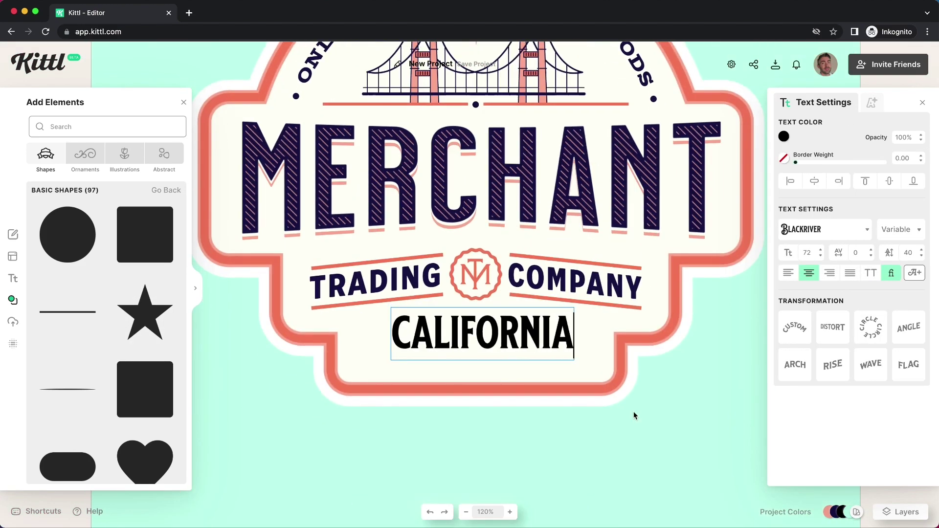
pyautogui.press('Escape')
# Set the CALIFORNIA text in the Milkstore 01 script typeface and retype it as "California"
pyautogui.click(825, 230)
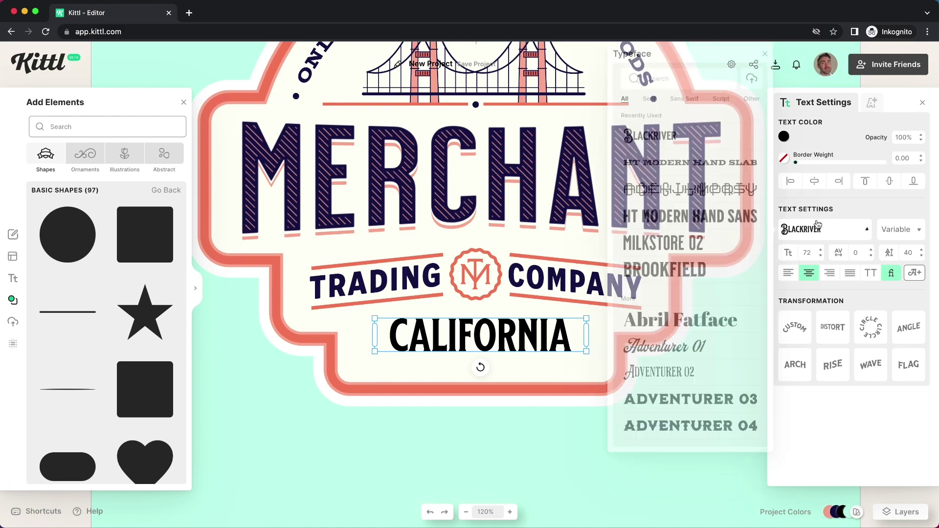
pyautogui.click(721, 98)
pyautogui.scroll(-3, 692, 294)
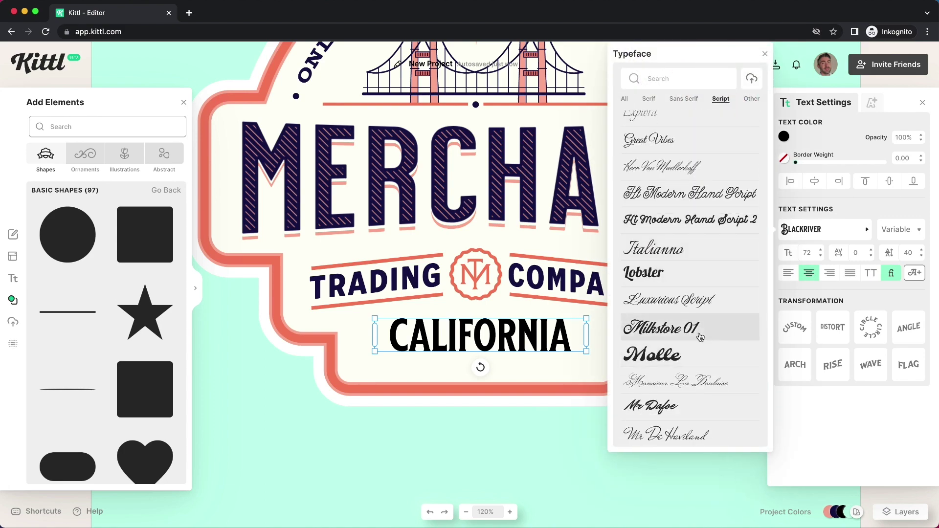
pyautogui.click(692, 329)
pyautogui.click(396, 344)
pyautogui.click(397, 344)
pyautogui.press('BackSpace')
pyautogui.write('California')
# Add a swash tail glyph from the Milkstore 01 glyph set to the end of California
pyautogui.click(907, 270)
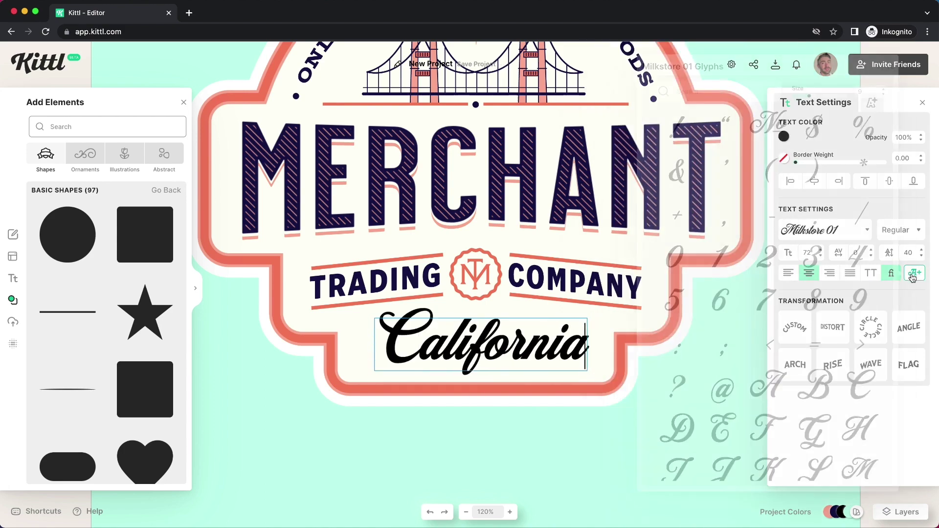
pyautogui.scroll(-10, 809, 313)
pyautogui.scroll(-8, 810, 313)
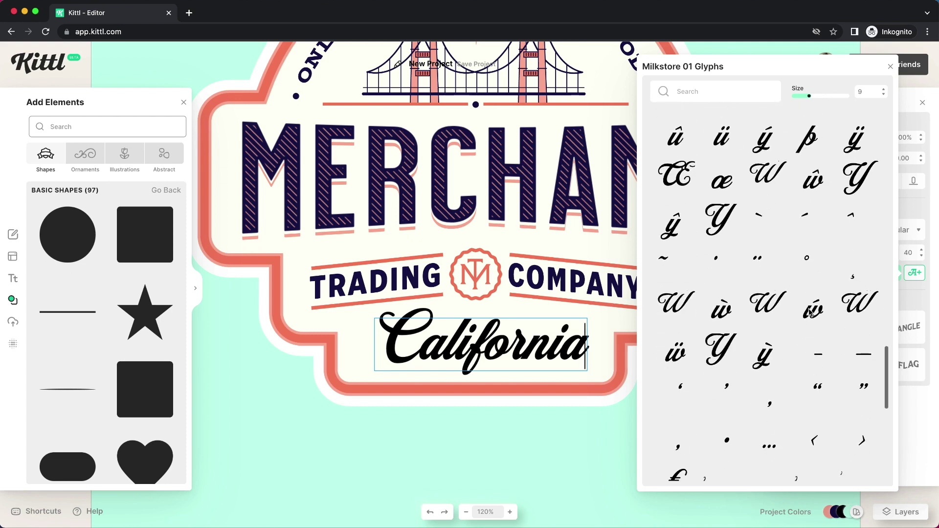
pyautogui.click(662, 372)
pyautogui.press('BackSpace')
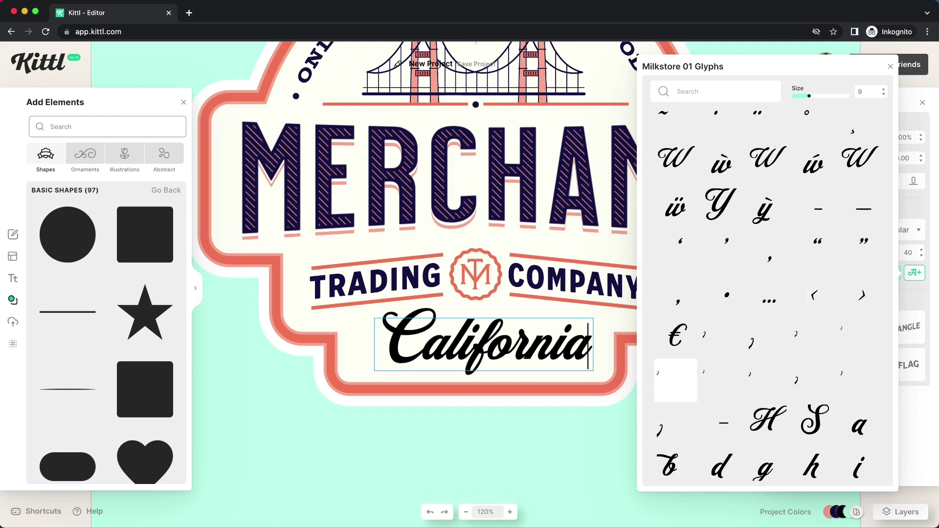
pyautogui.click(707, 341)
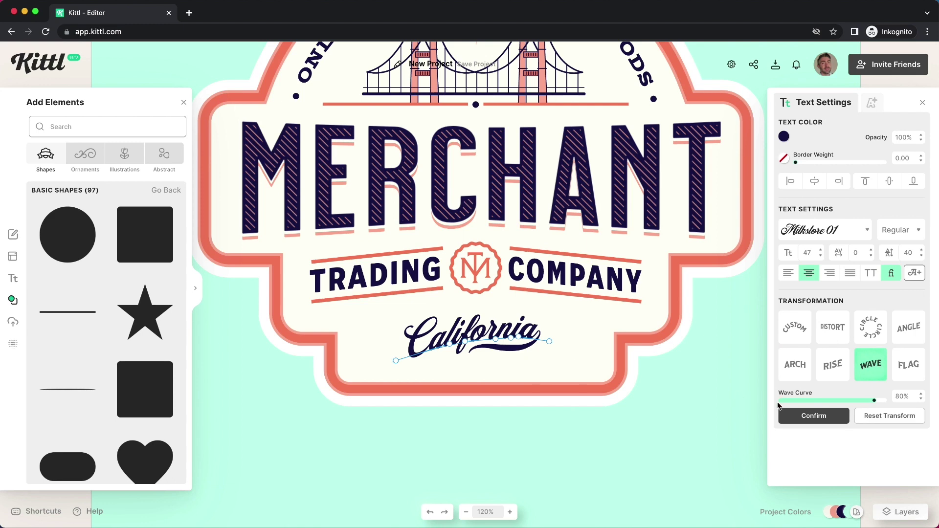
# Confirm California's Wave transformation with an 80% curve and enlarge the lettering slightly
pyautogui.click(781, 410)
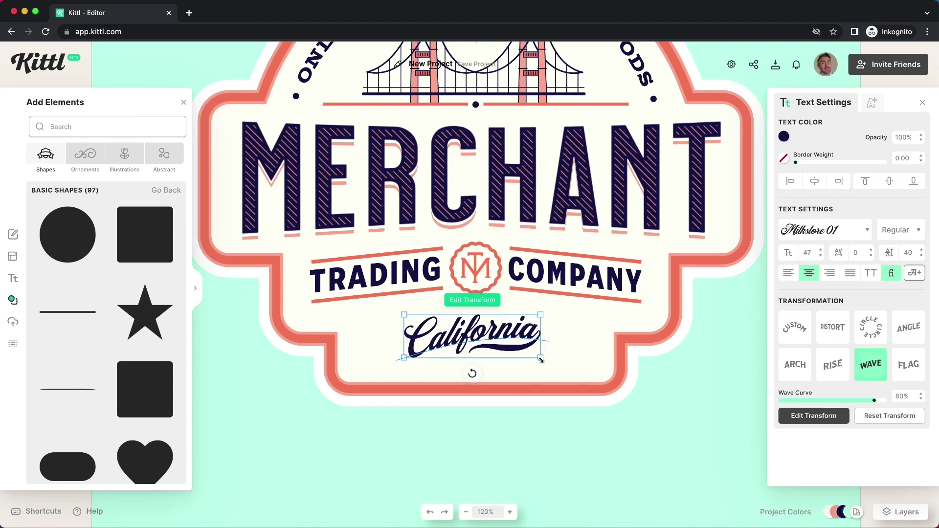
pyautogui.moveTo(542, 360); pyautogui.dragTo(549, 364)
# Give California a block shadow in light pink from the document palette, with an offset of 1
pyautogui.scroll(5, 549, 364)
pyautogui.click(874, 103)
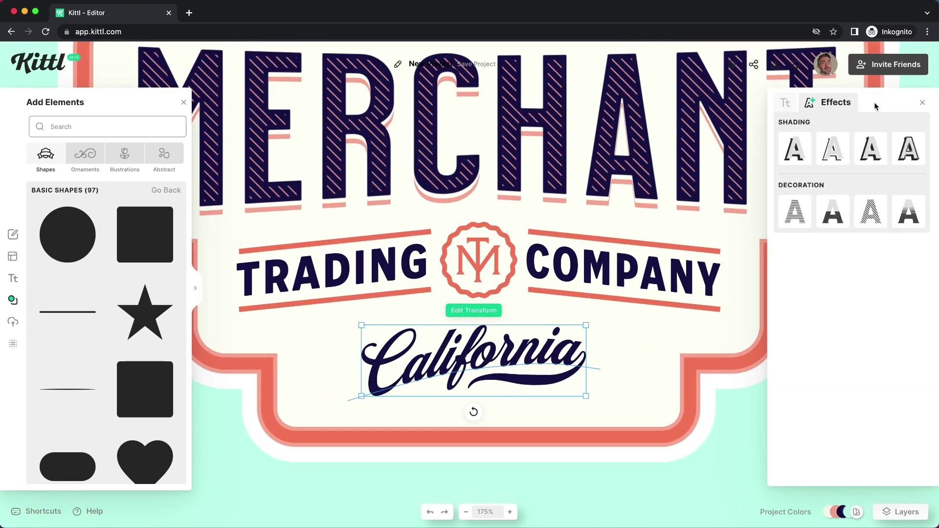
pyautogui.click(832, 148)
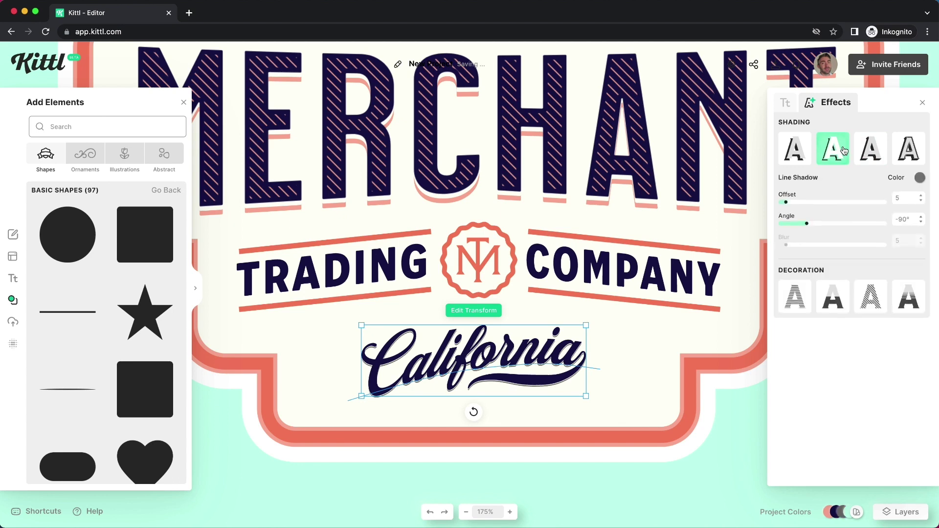
pyautogui.click(866, 157)
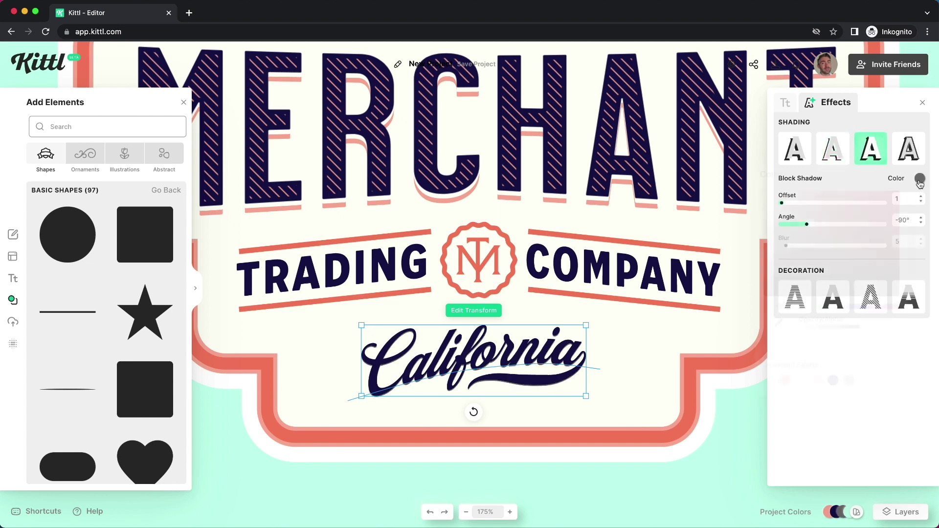
pyautogui.click(920, 178)
pyautogui.click(817, 380)
pyautogui.click(931, 189)
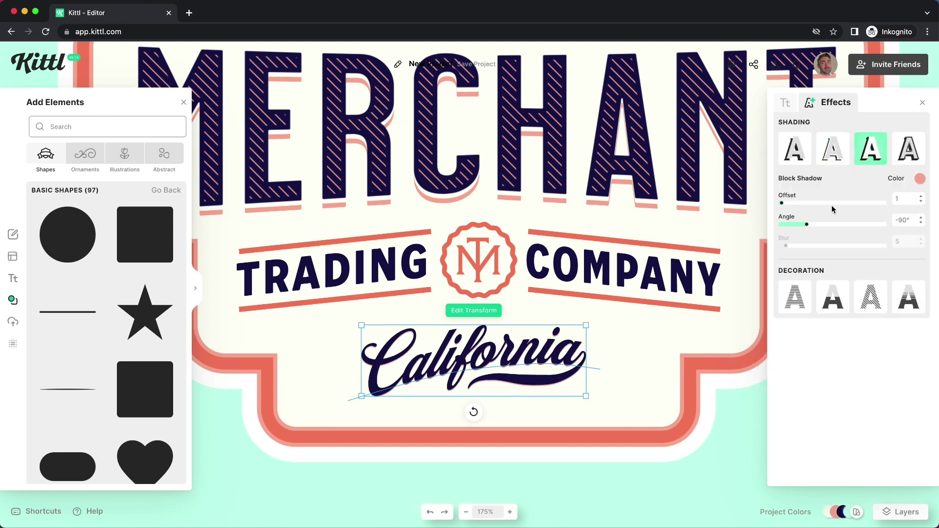
pyautogui.moveTo(782, 202); pyautogui.dragTo(782, 203)
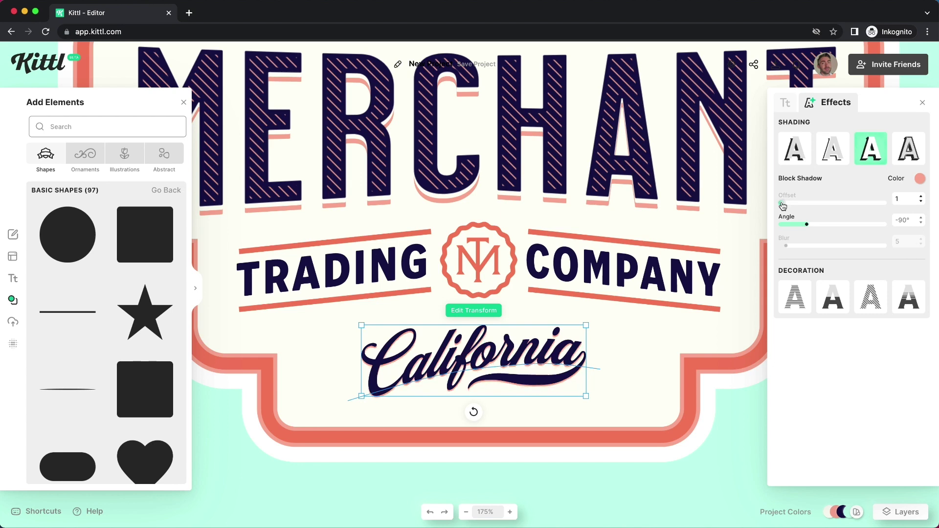
pyautogui.click(597, 413)
# Use copies of the ESTD 1972 text as stacked coral initials, SF left of California and CA right of it
pyautogui.scroll(-3, 568, 363)
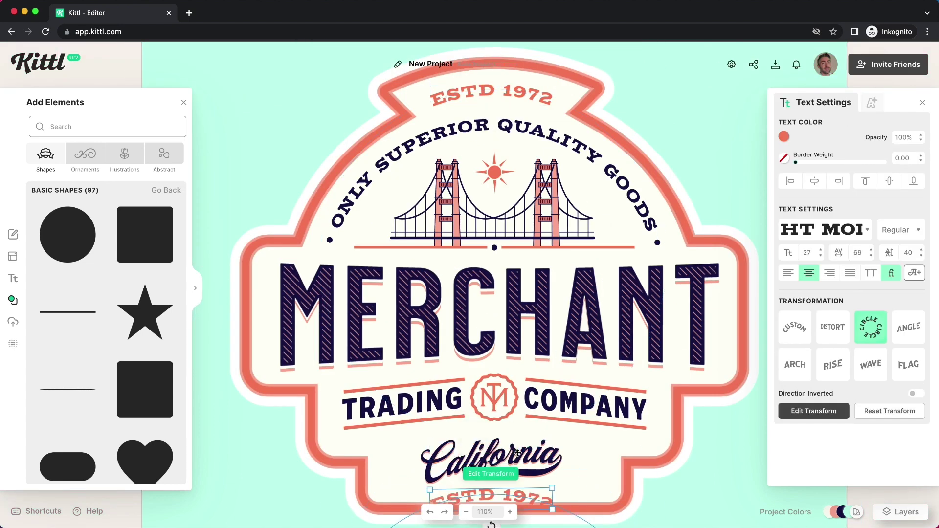
pyautogui.moveTo(279, 400); pyautogui.dragTo(399, 405)
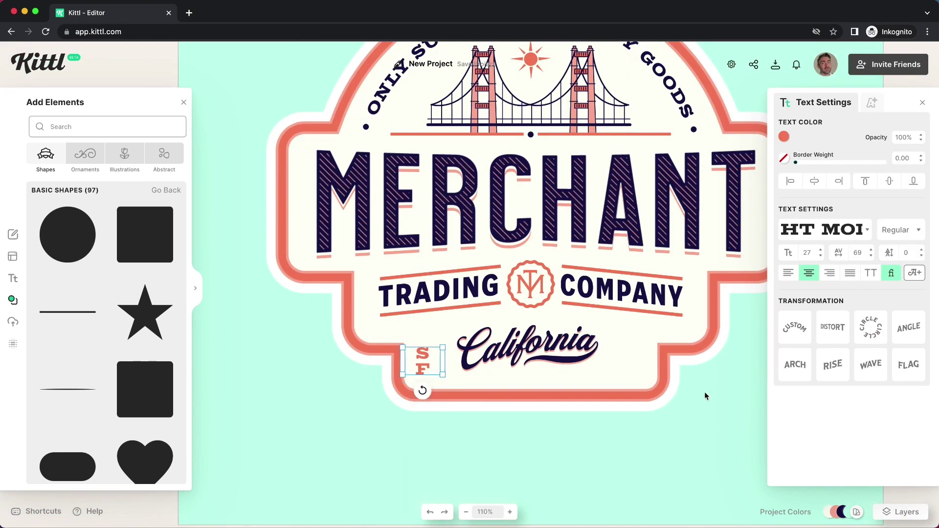
pyautogui.moveTo(428, 366); pyautogui.dragTo(628, 372)
pyautogui.click(565, 471)
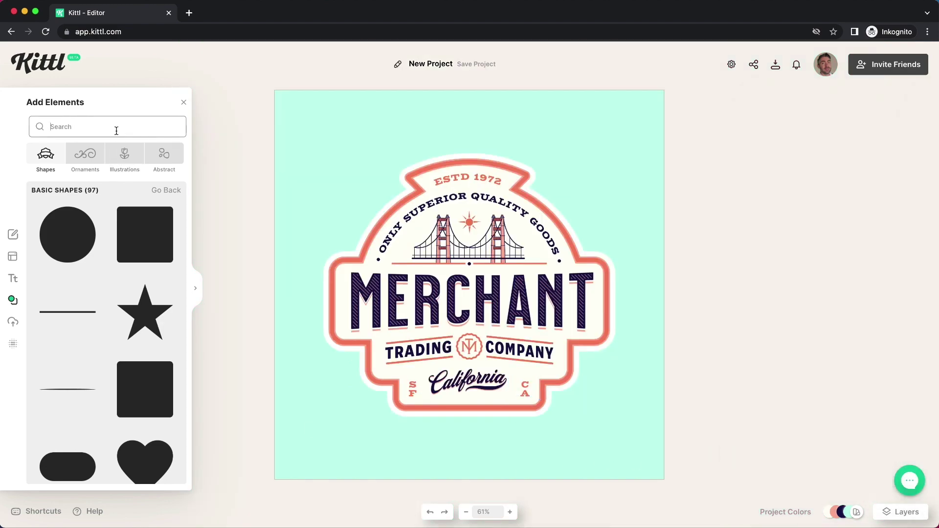
# Search the elements library for "ray", add the full circular sunburst and enlarge it to extend past the badge
pyautogui.write('ray')
pyautogui.click(68, 235)
pyautogui.moveTo(532, 346); pyautogui.dragTo(627, 443)
pyautogui.moveTo(405, 220); pyautogui.dragTo(314, 130)
# Recolor the sunburst with navy from the document palette and send it behind the badge
pyautogui.click(784, 137)
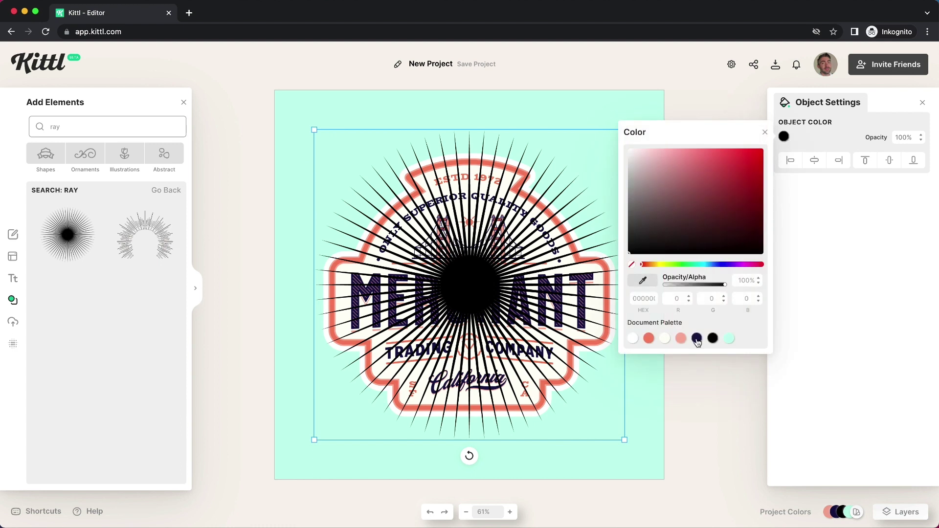
pyautogui.click(697, 339)
pyautogui.rightClick(483, 288)
pyautogui.click(512, 432)
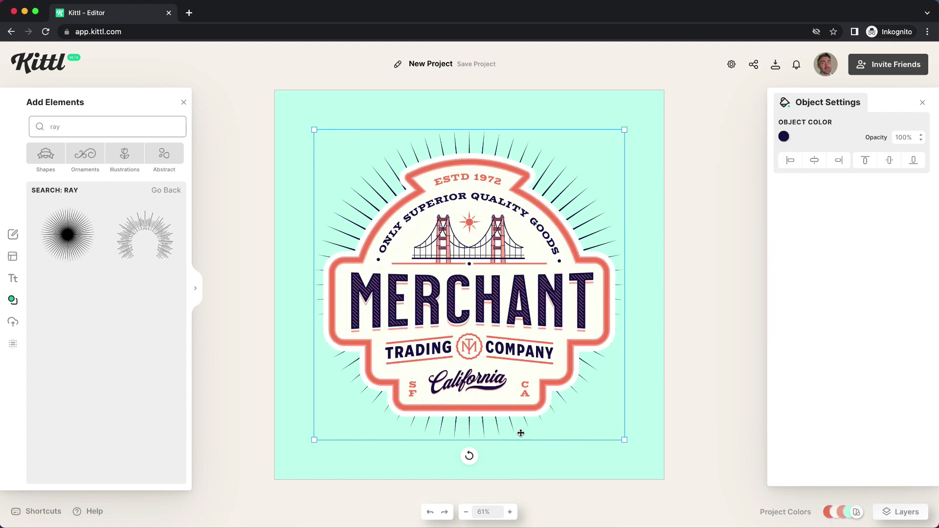
# Nudge the sunburst slightly down behind the badge
pyautogui.press('Down')
pyautogui.press('Down')
pyautogui.press('Down')
pyautogui.press('Down')
pyautogui.press('Down')
pyautogui.press('Down')
pyautogui.press('Down')
pyautogui.press('Down')
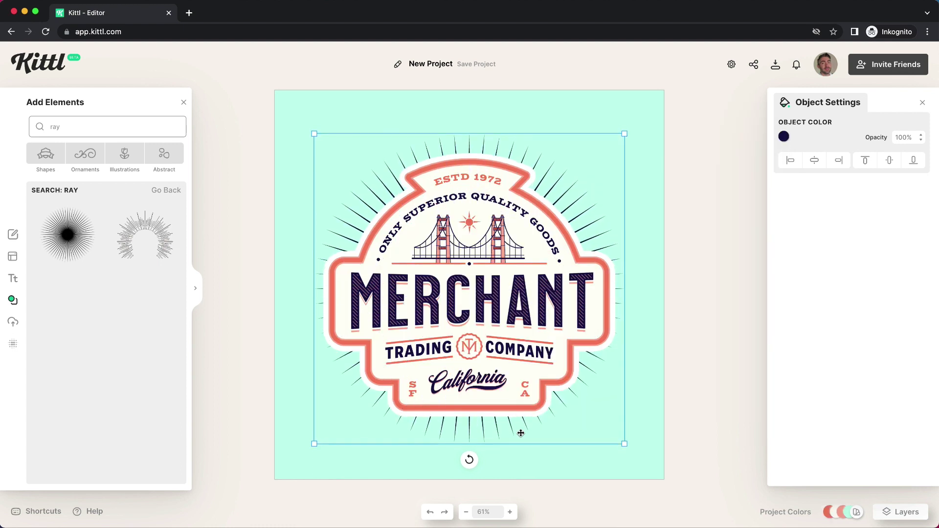
pyautogui.click(583, 472)
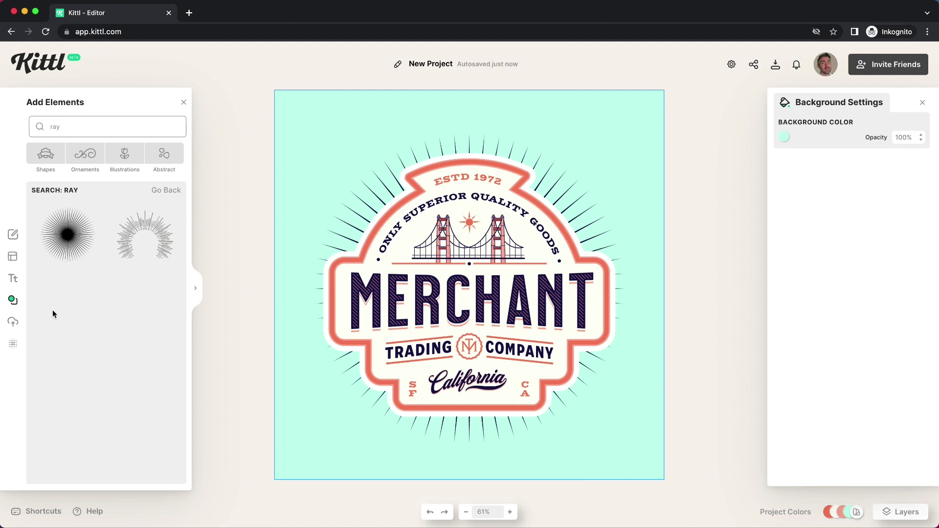
# Apply a grain texture over the whole design
pyautogui.click(13, 344)
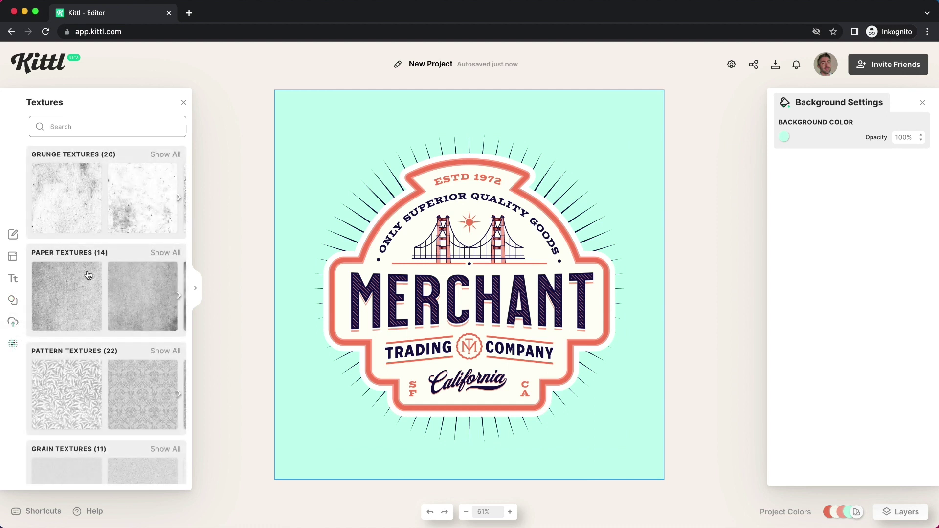
pyautogui.scroll(-3, 88, 274)
pyautogui.click(86, 345)
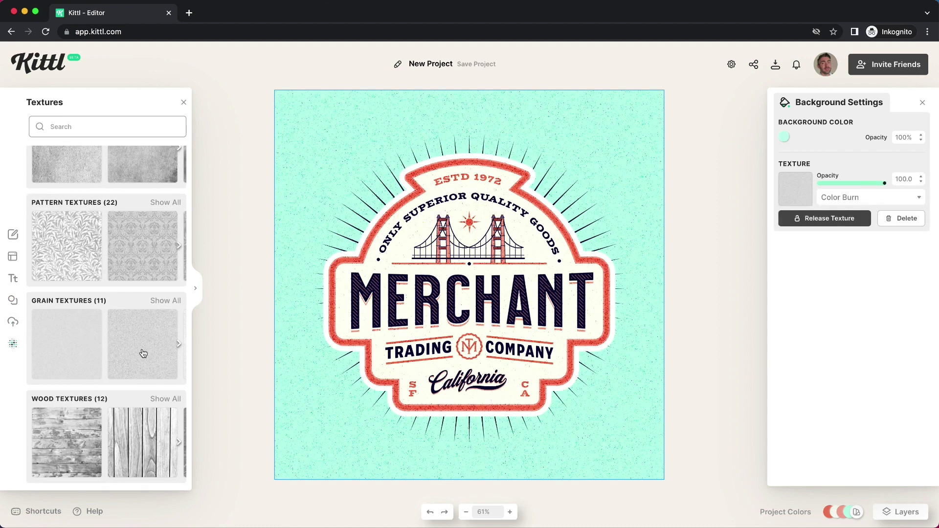
# Try several speckled and paper-like grain textures over the whole design
pyautogui.hscroll(2, 143, 354)
pyautogui.click(161, 352)
pyautogui.hscroll(2, 161, 352)
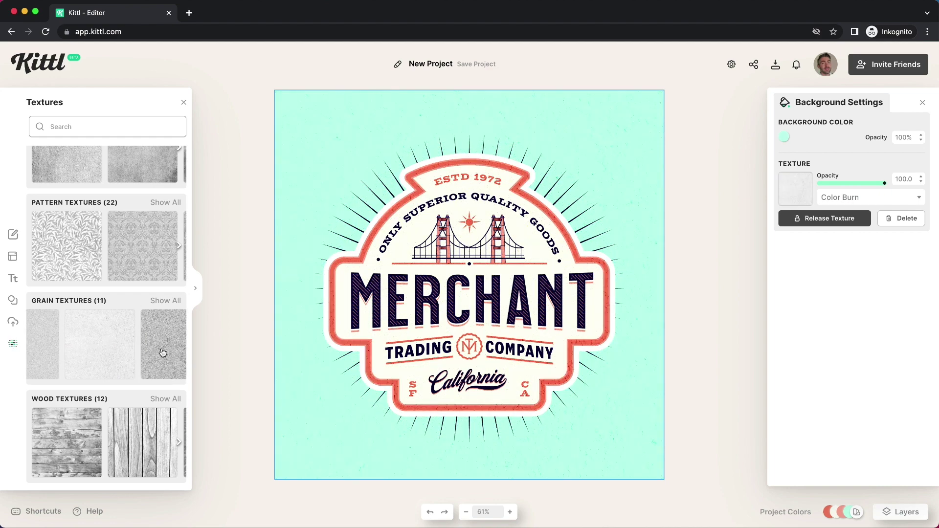
pyautogui.hscroll(3, 162, 352)
pyautogui.click(163, 352)
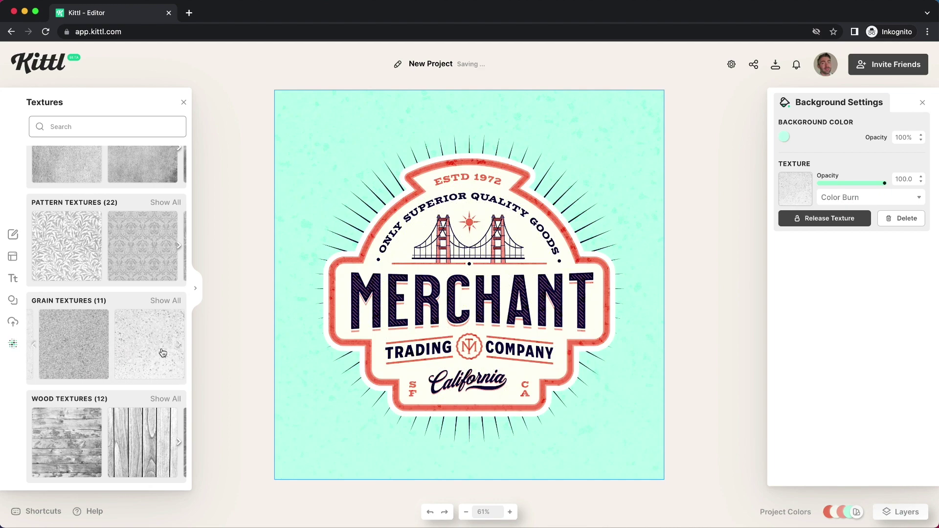
pyautogui.hscroll(3, 162, 352)
pyautogui.click(162, 352)
# Apply a fine, subtle grain texture from further along the grain collection over the whole design and deselect the background
pyautogui.hscroll(3, 162, 352)
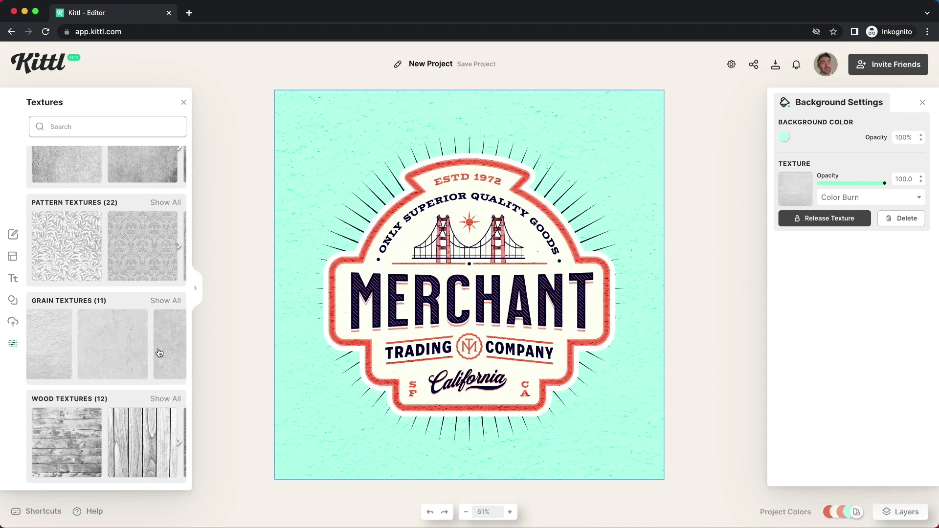
pyautogui.hscroll(3, 114, 349)
pyautogui.click(114, 349)
pyautogui.hscroll(3, 114, 349)
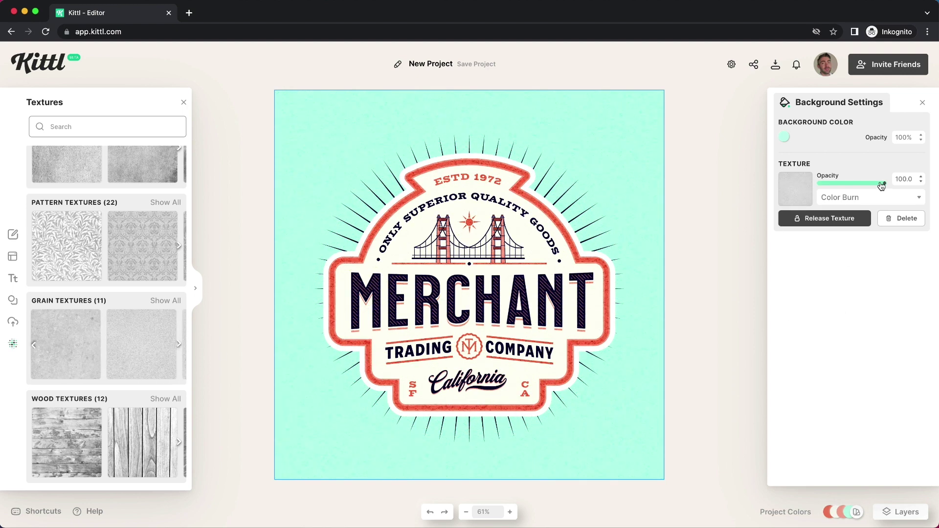
pyautogui.click(722, 409)
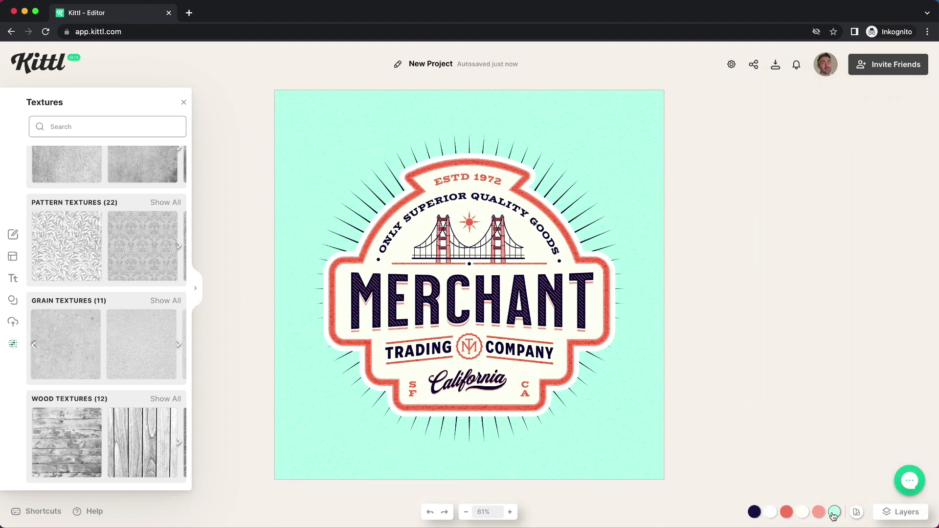
# Shift the project's mint color to light blue (bdeef7), the red to orange, and the salmon to light orange (ffbe98)
pyautogui.click(834, 513)
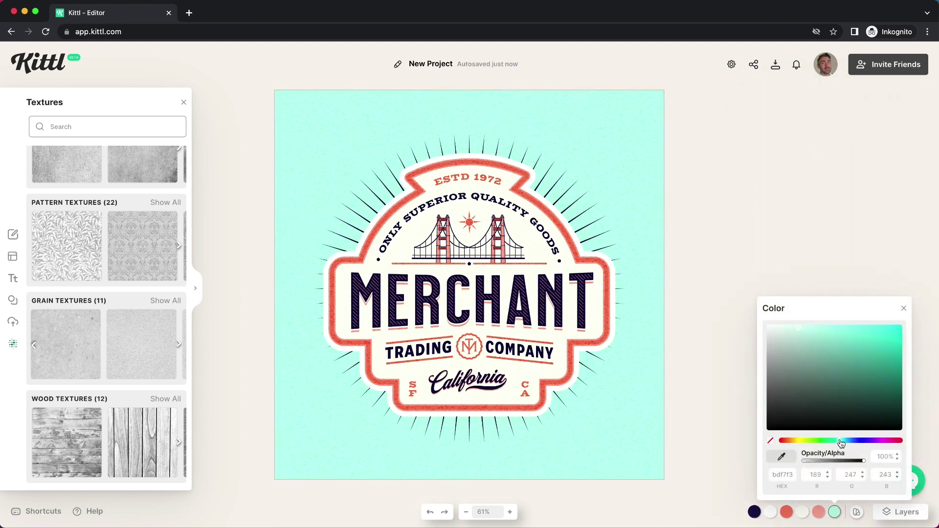
pyautogui.moveTo(847, 443); pyautogui.dragTo(845, 444)
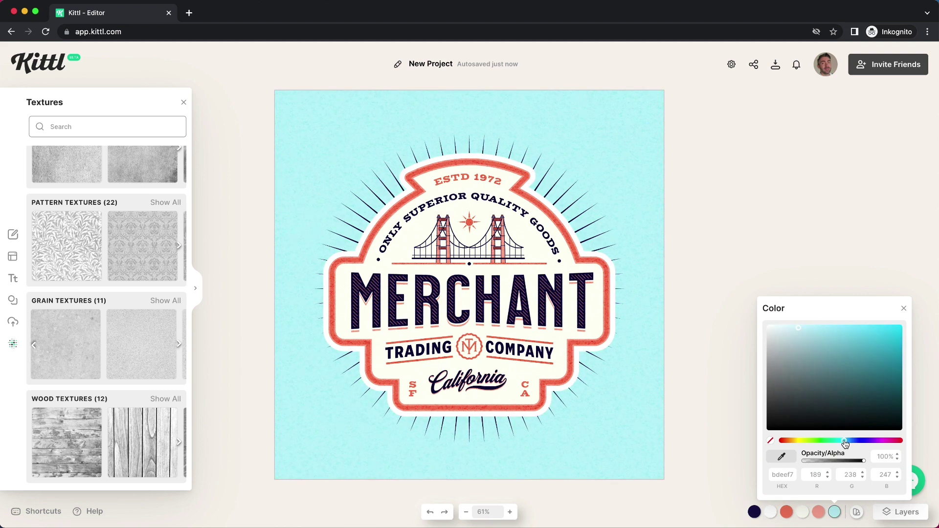
pyautogui.click(814, 515)
pyautogui.moveTo(734, 441); pyautogui.dragTo(740, 443)
pyautogui.click(819, 512)
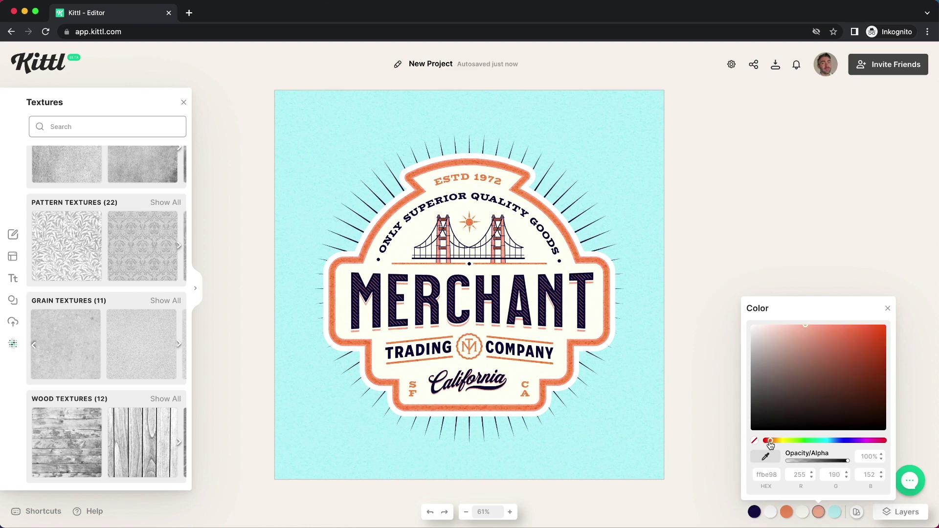
# Change the project's dark navy to a brighter indigo blue with RGB 38, 35, 130
pyautogui.click(754, 512)
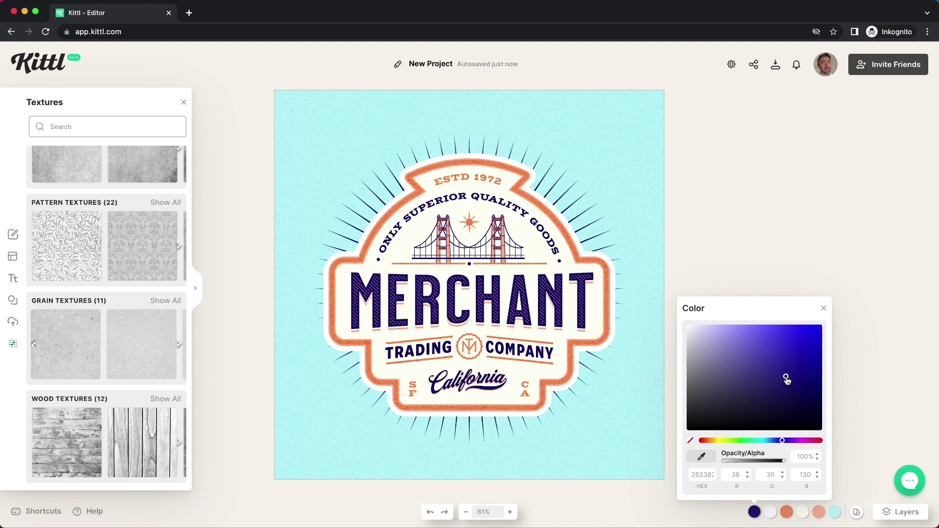
pyautogui.click(779, 208)
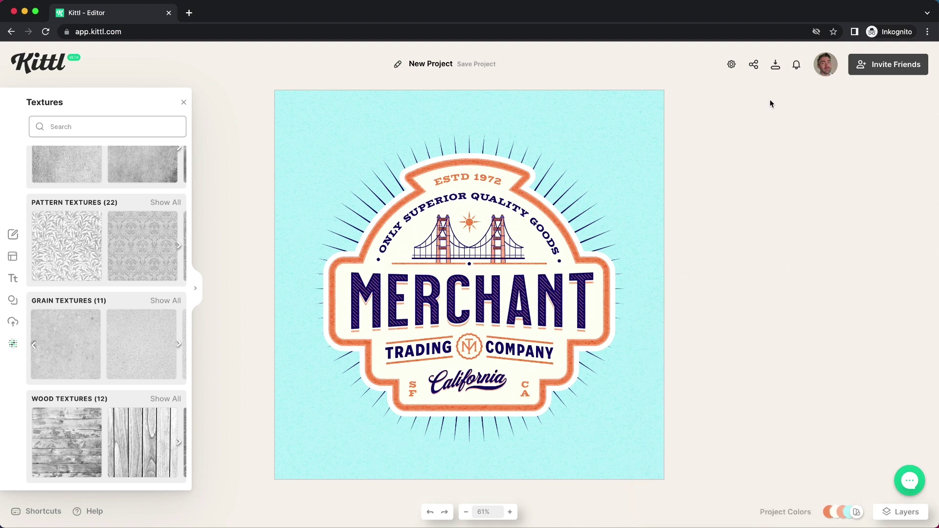
# Open the download options for the finished badge design
pyautogui.click(772, 70)
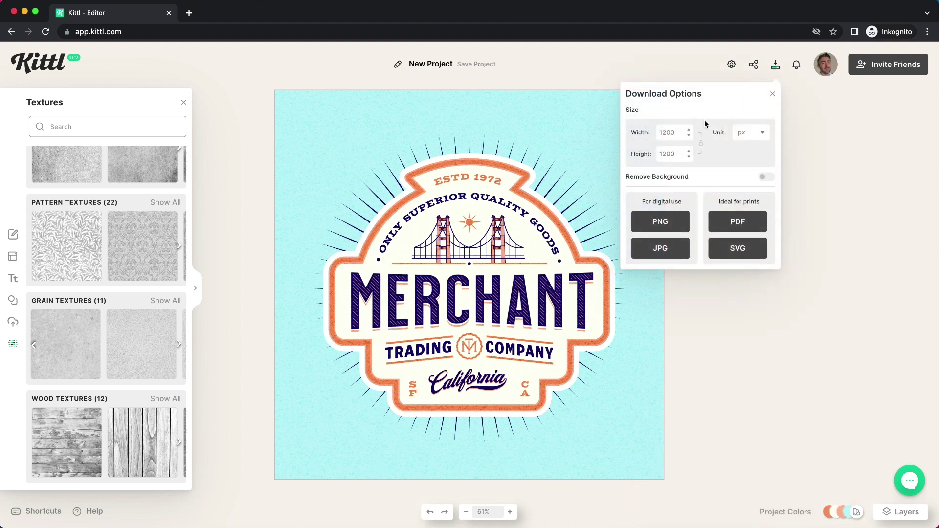